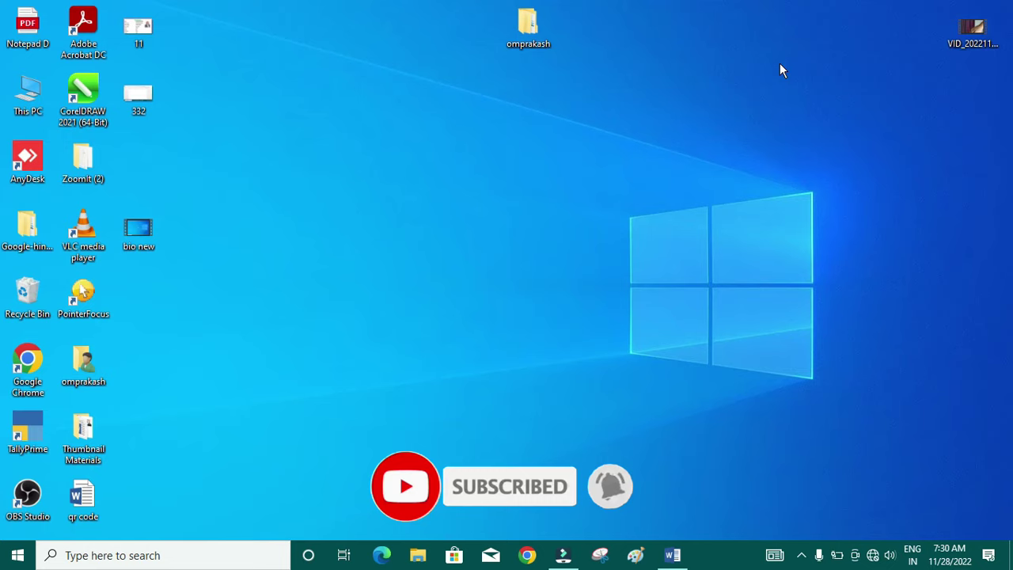
Bring the blank Word document up from the taskbar
{"action": "left_click", "coordinate": [672, 557]}
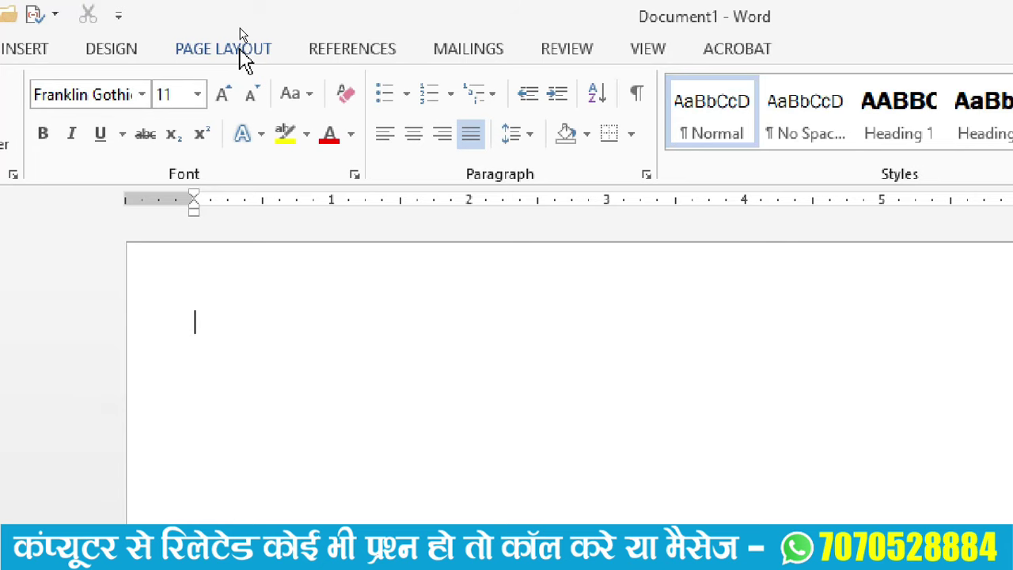
Set the paper size to A4 and apply the Narrow 0.5-inch margin preset
{"action": "left_click", "coordinate": [239, 27]}
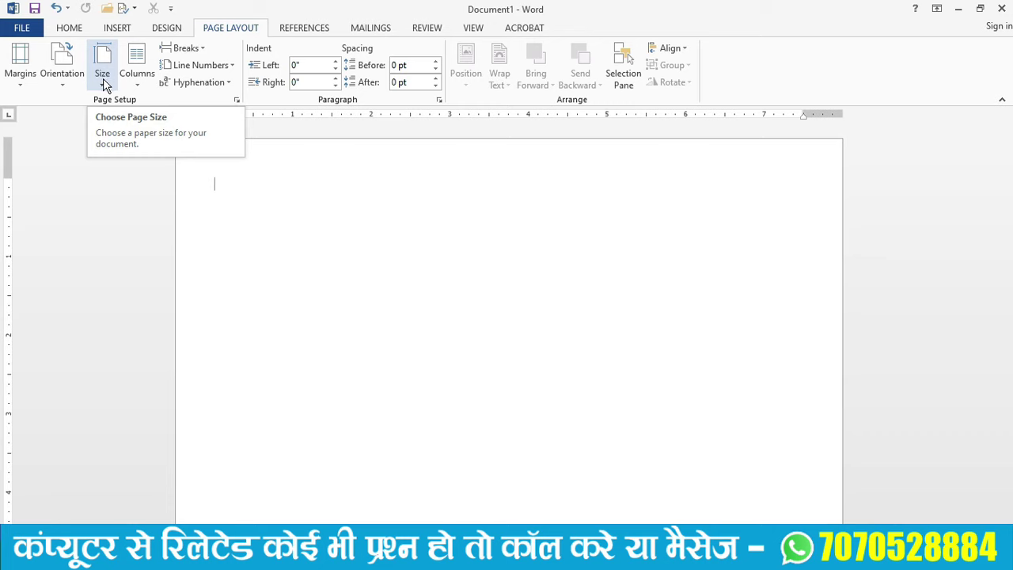
{"action": "left_click", "coordinate": [106, 86]}
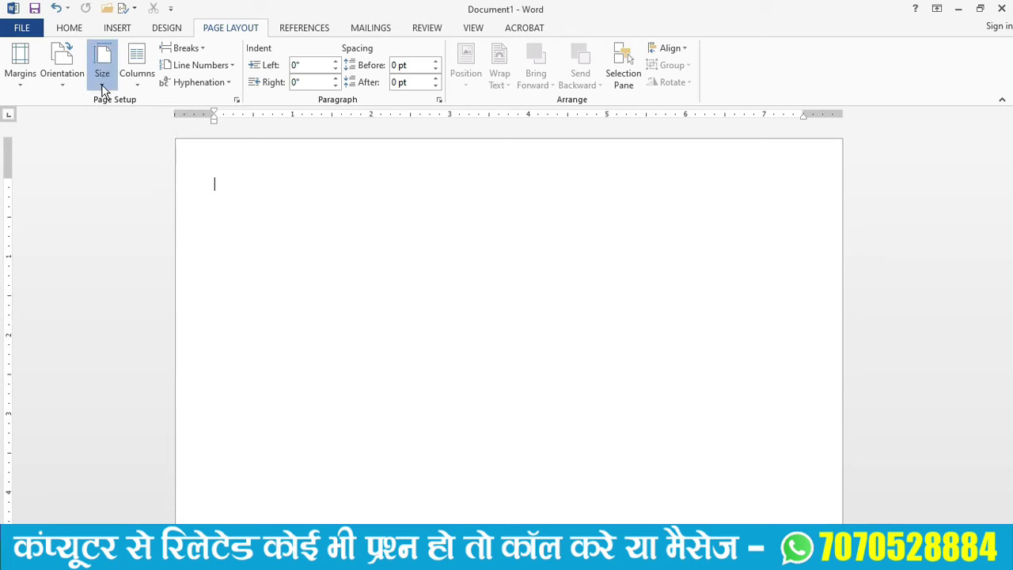
{"action": "left_click", "coordinate": [102, 85]}
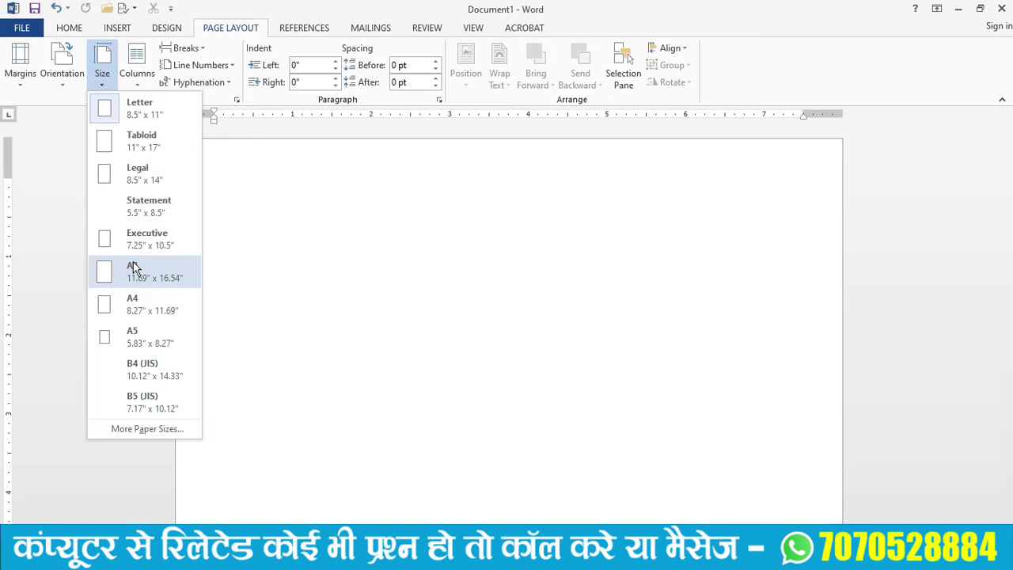
{"action": "left_click", "coordinate": [145, 313]}
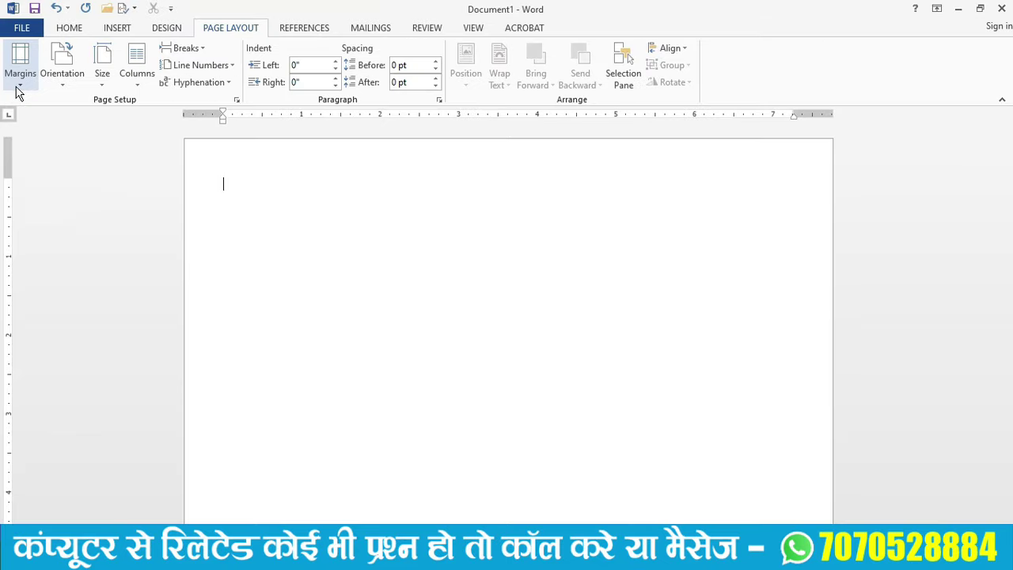
{"action": "left_click", "coordinate": [19, 89]}
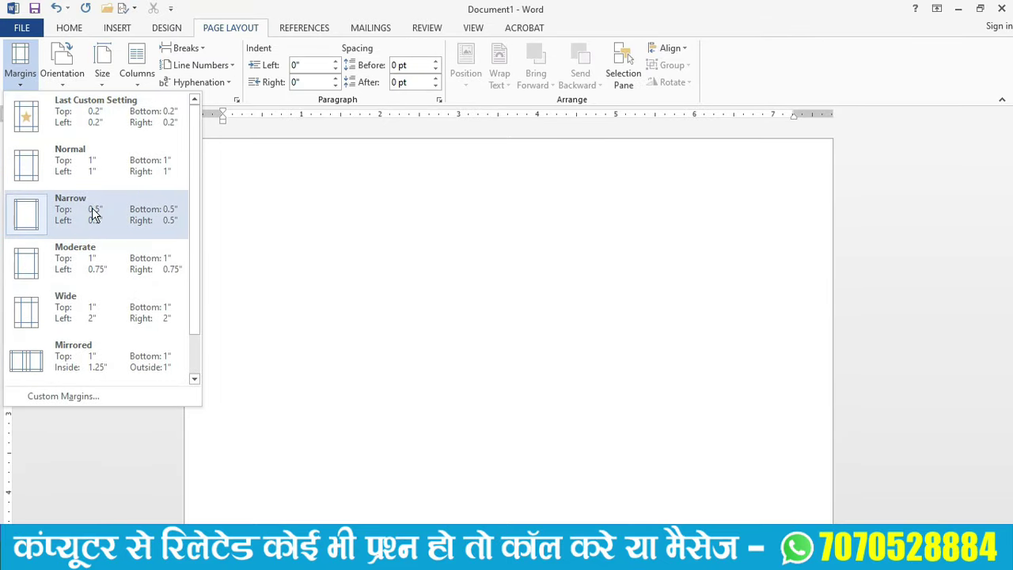
{"action": "left_click", "coordinate": [88, 216]}
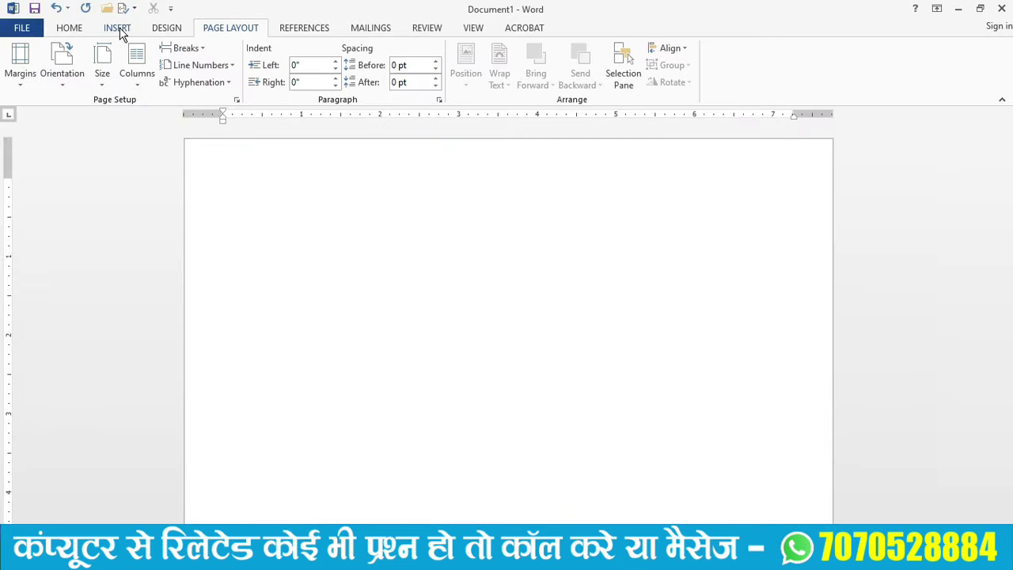
{"action": "left_click", "coordinate": [119, 28]}
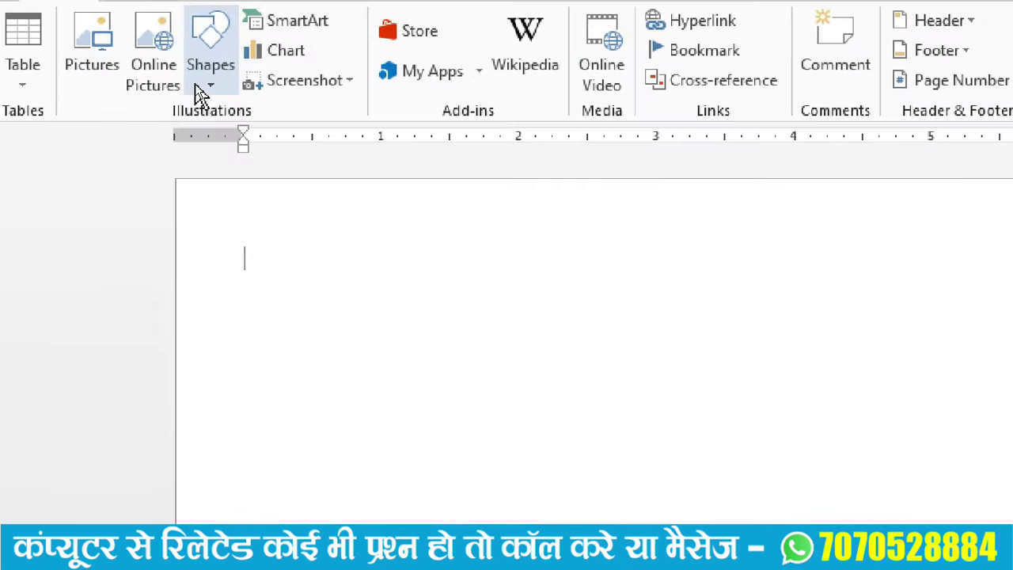
Draw a rectangle spanning the page's full top width, about 1.49 by 8.26 inches
{"action": "left_click", "coordinate": [203, 90]}
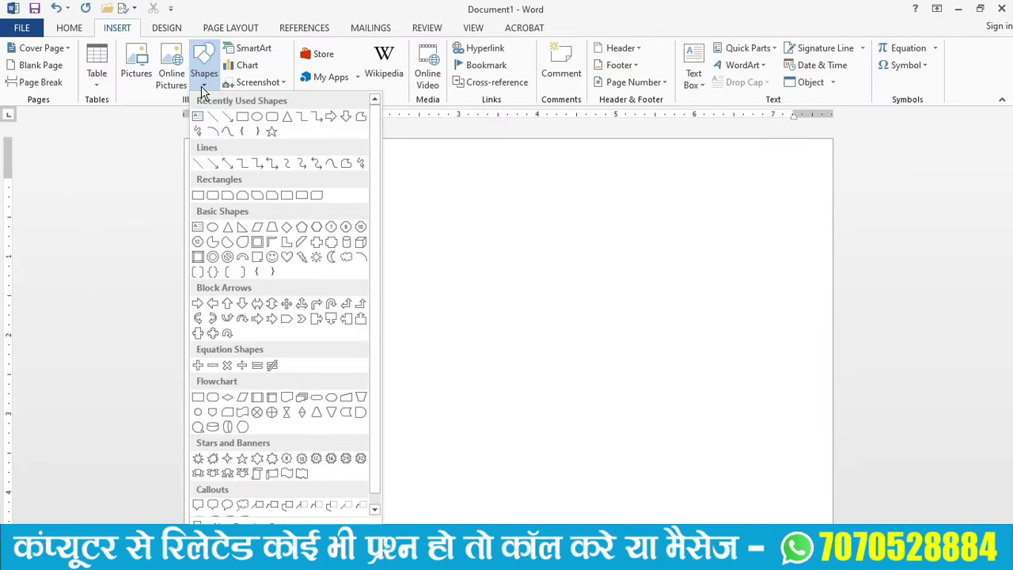
{"action": "left_click", "coordinate": [244, 118]}
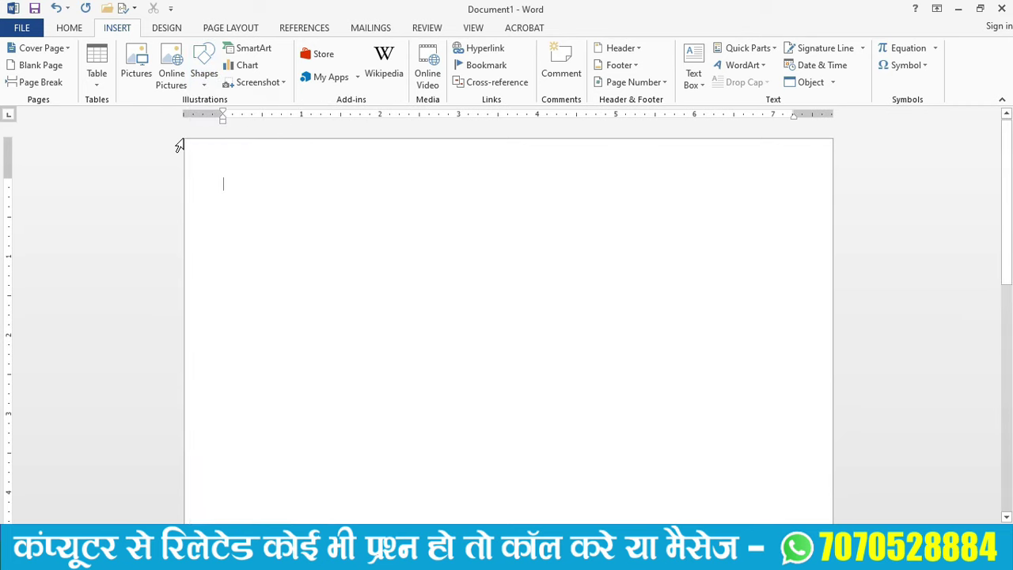
{"action": "left_click_drag", "start_coordinate": [183, 138], "coordinate": [830, 259]}
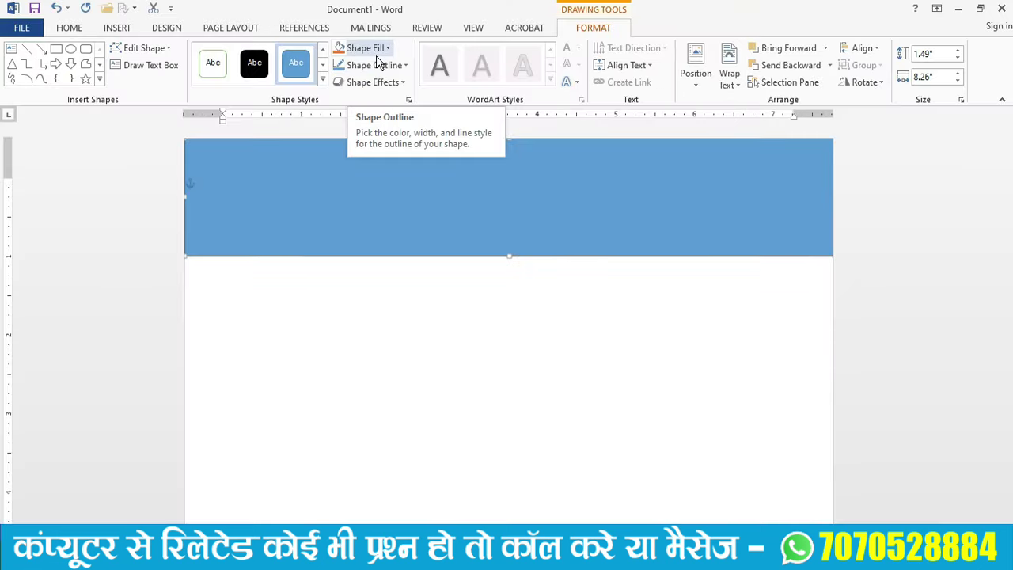
Apply a custom purple-blue fill to the banner from More Fill Colors
{"action": "left_click", "coordinate": [379, 51]}
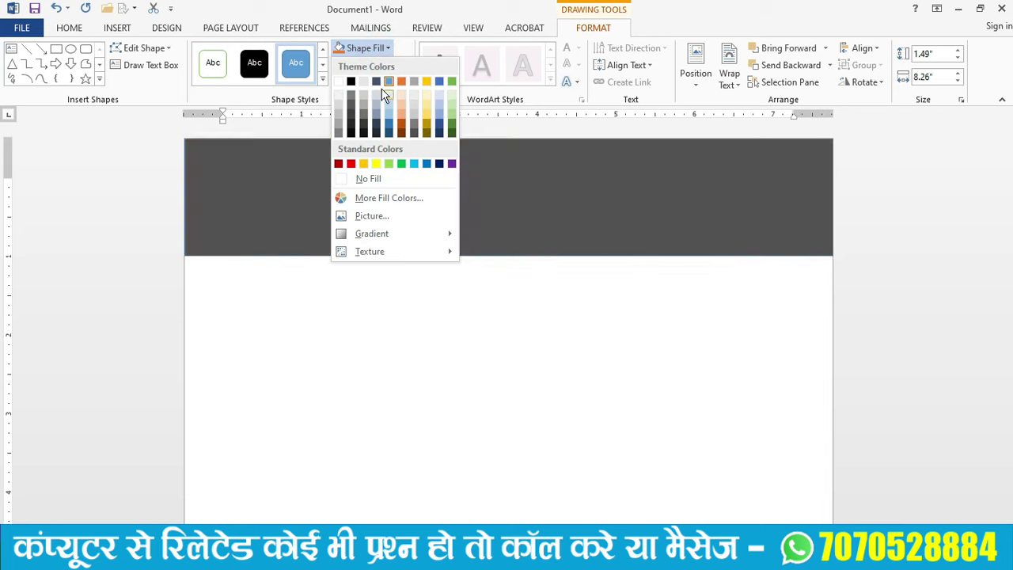
{"action": "left_click", "coordinate": [519, 206]}
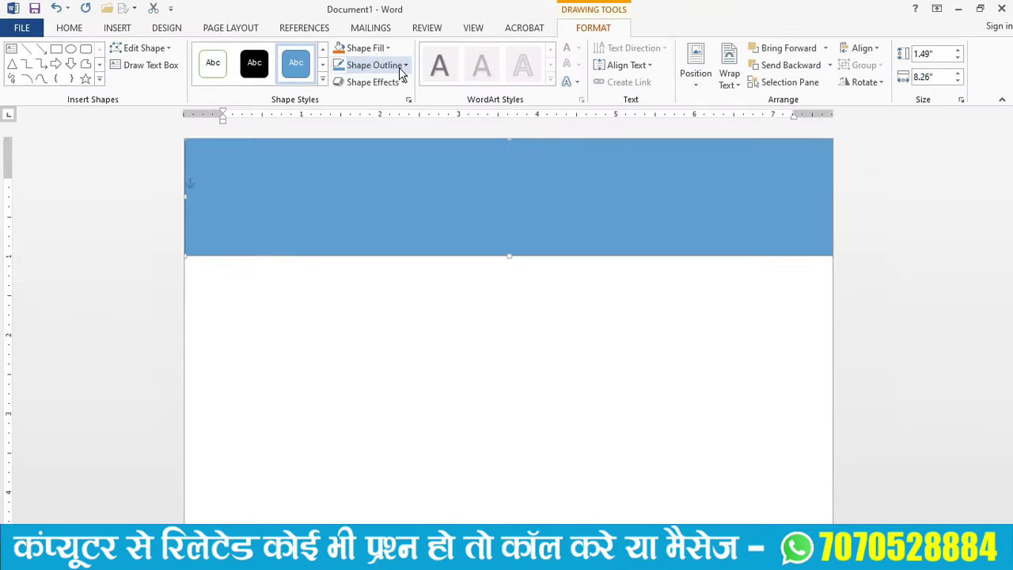
{"action": "left_click", "coordinate": [399, 67]}
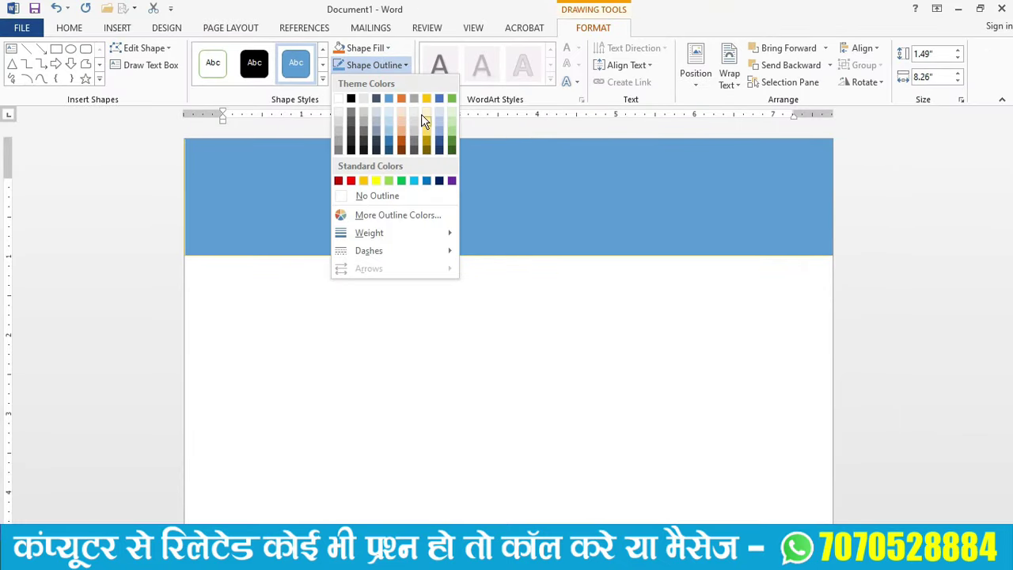
{"action": "left_click", "coordinate": [378, 50]}
{"action": "left_click", "coordinate": [378, 49]}
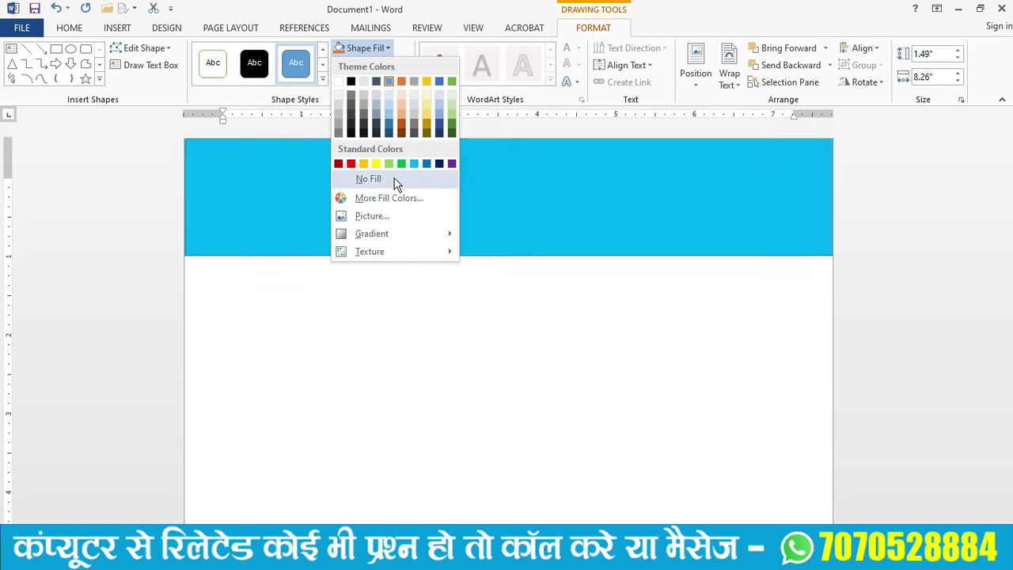
{"action": "left_click", "coordinate": [395, 202]}
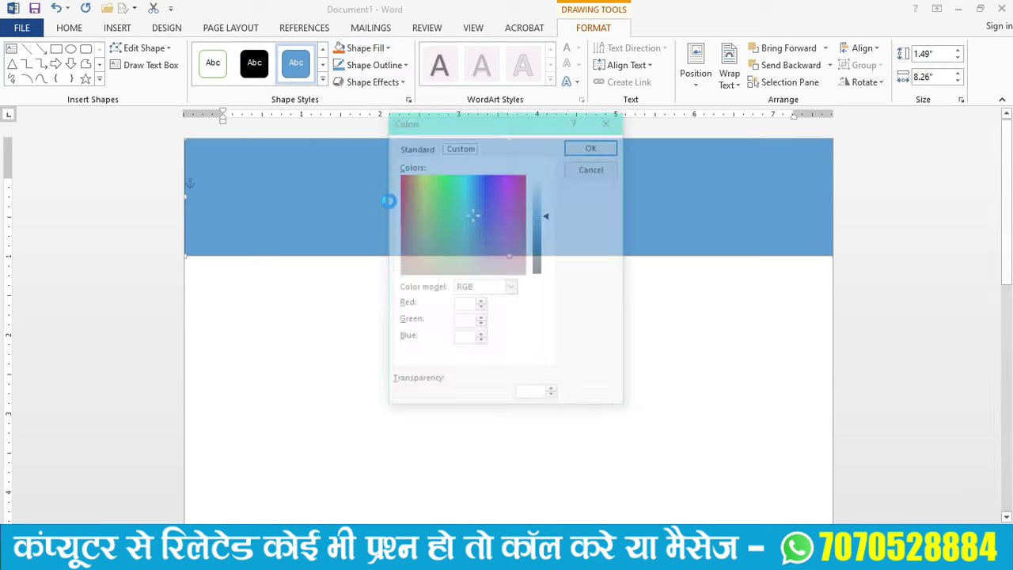
{"action": "mouse_move", "coordinate": [477, 219]}
{"action": "left_mouse_down"}
{"action": "mouse_move", "coordinate": [494, 235]}
{"action": "mouse_move", "coordinate": [457, 237]}
{"action": "mouse_move", "coordinate": [489, 229]}
{"action": "mouse_move", "coordinate": [471, 237]}
{"action": "mouse_move", "coordinate": [452, 227]}
{"action": "mouse_move", "coordinate": [448, 238]}
{"action": "mouse_move", "coordinate": [468, 237]}
{"action": "mouse_move", "coordinate": [471, 255]}
{"action": "mouse_move", "coordinate": [478, 193]}
{"action": "mouse_move", "coordinate": [481, 207]}
{"action": "left_mouse_up"}
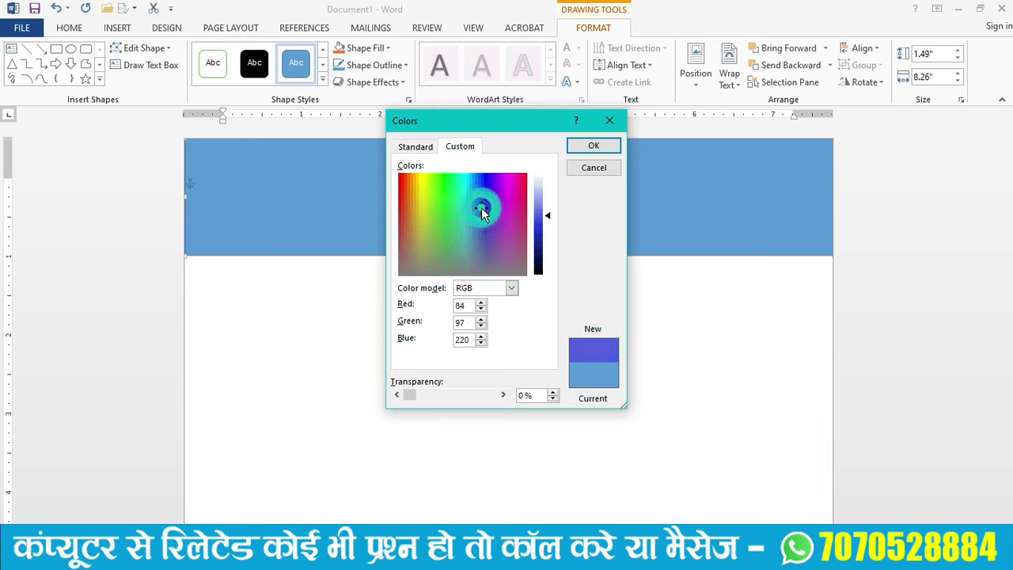
{"action": "left_click", "coordinate": [588, 148]}
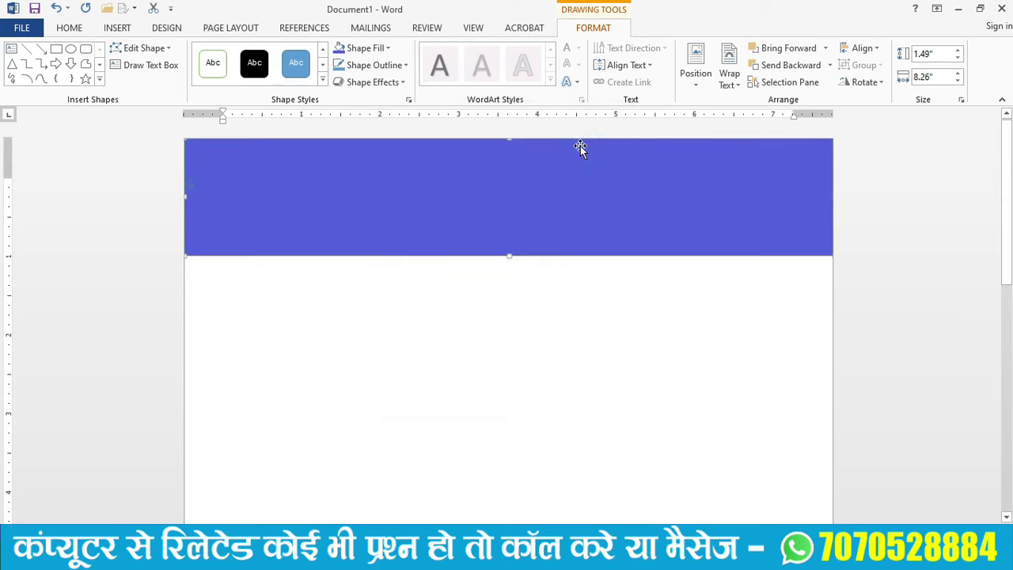
Change the banner's fill to the standard deeper Blue
{"action": "left_click", "coordinate": [388, 48]}
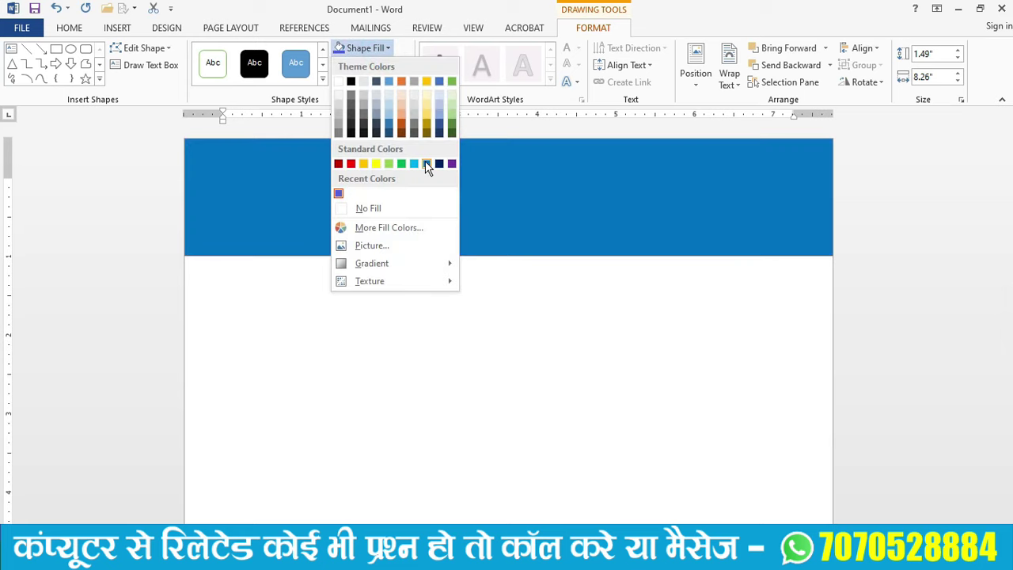
{"action": "left_click", "coordinate": [426, 163]}
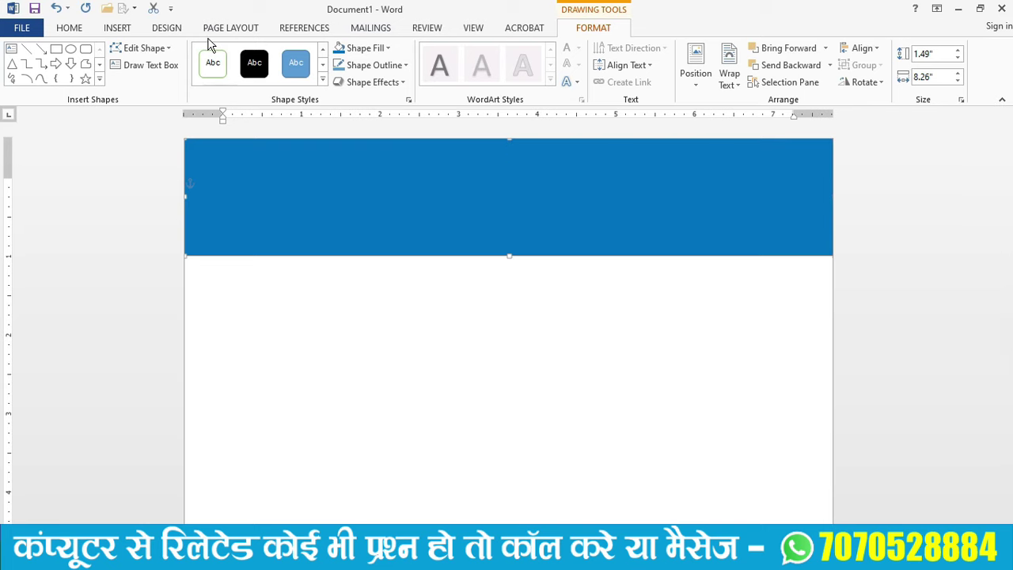
{"action": "left_click", "coordinate": [119, 30]}
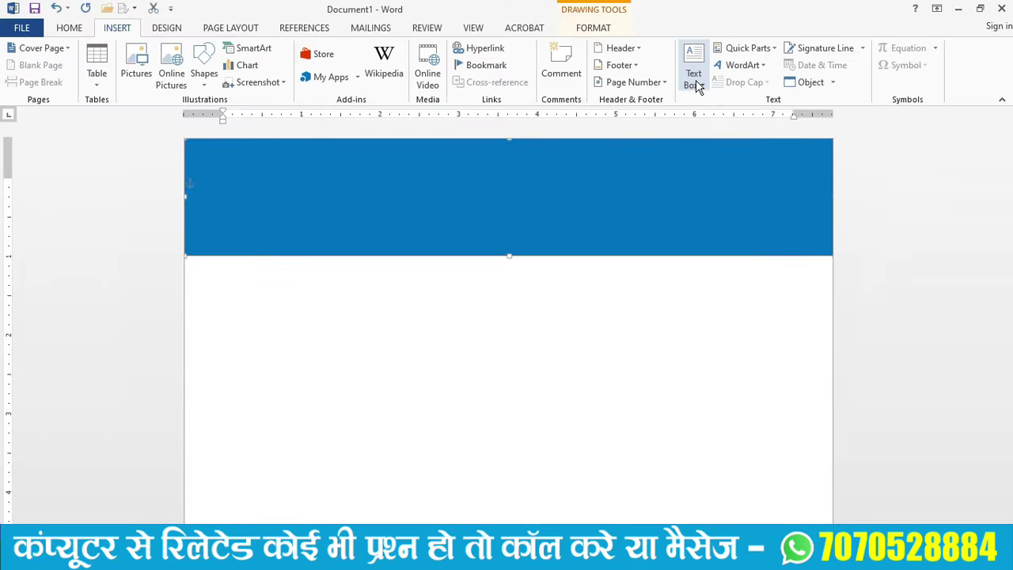
Draw a text box over the banner and type the person's full name in capitals
{"action": "left_click", "coordinate": [694, 80]}
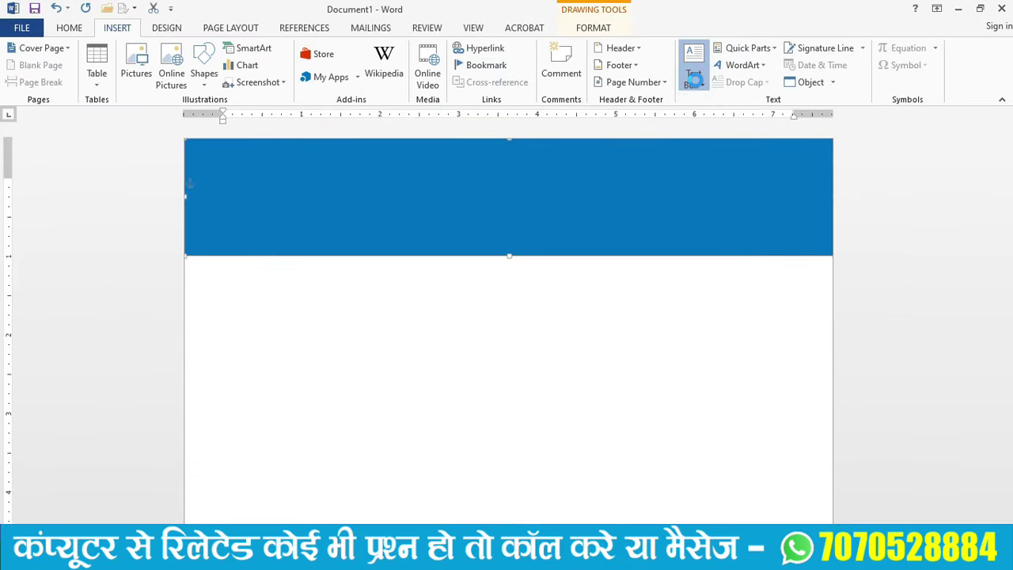
{"action": "left_click", "coordinate": [695, 80]}
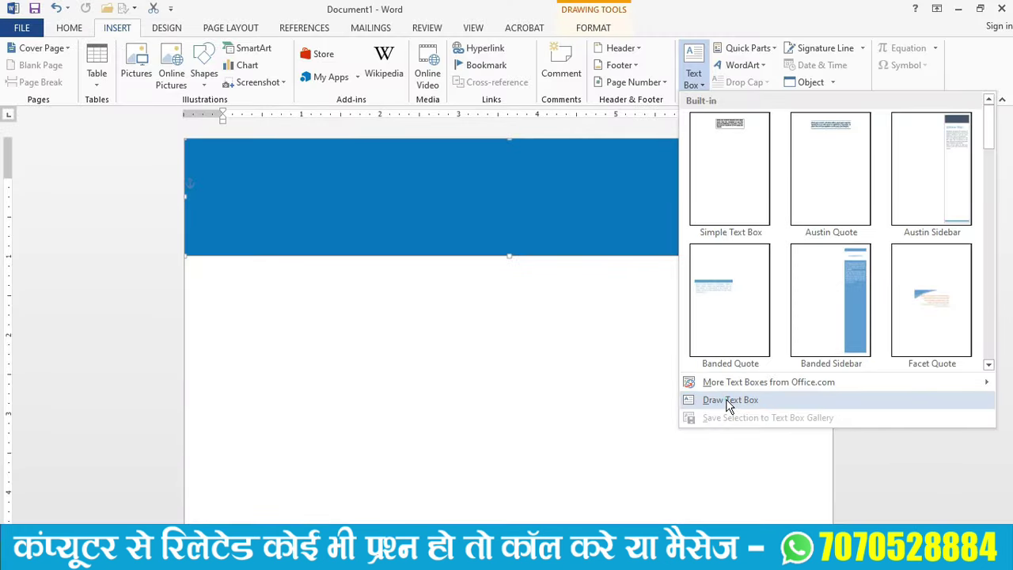
{"action": "left_click", "coordinate": [730, 400]}
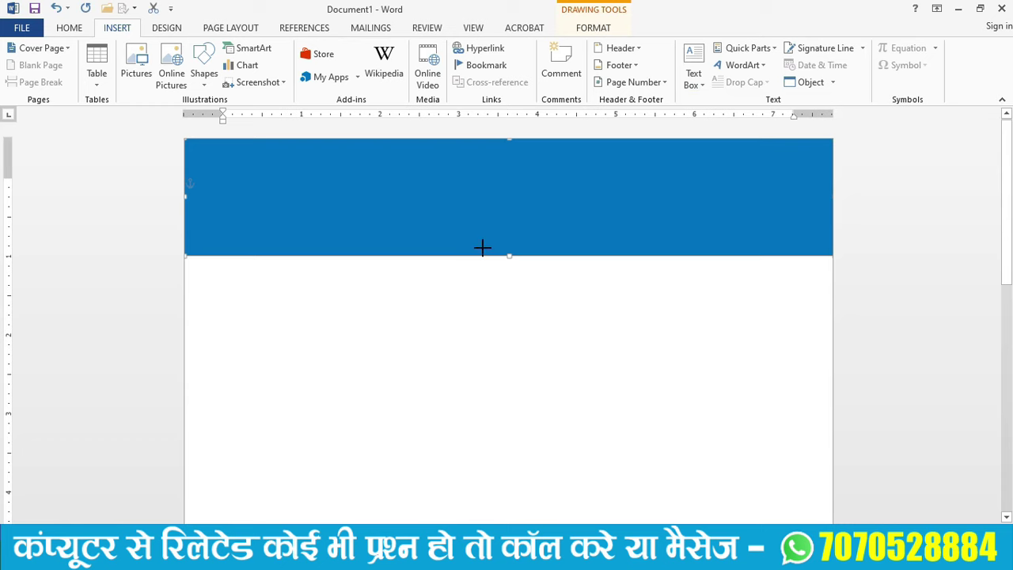
{"action": "left_click_drag", "start_coordinate": [276, 153], "coordinate": [762, 228]}
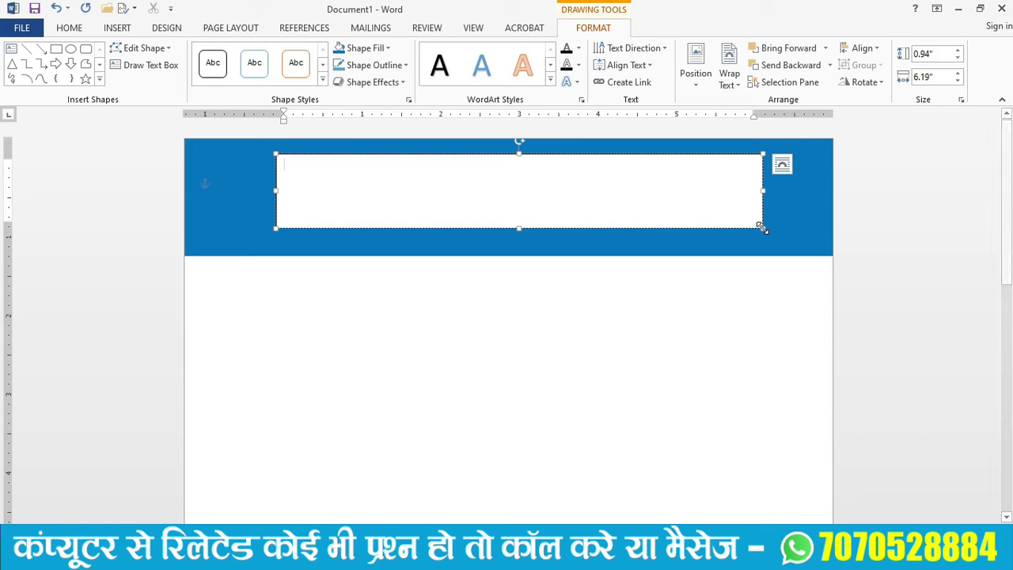
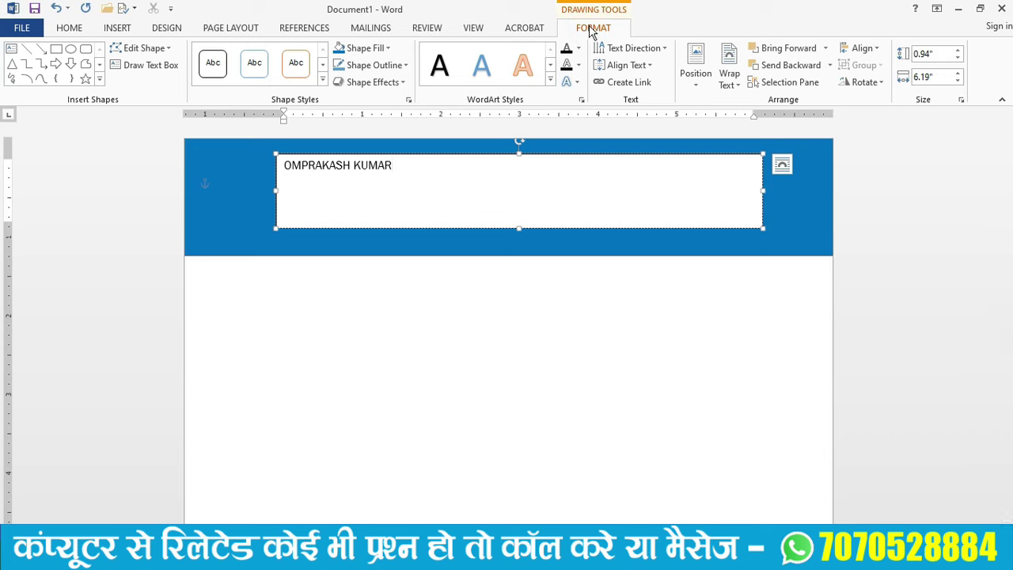
Give the name text box No Fill and No Outline, then select its text
{"action": "left_click", "coordinate": [387, 49]}
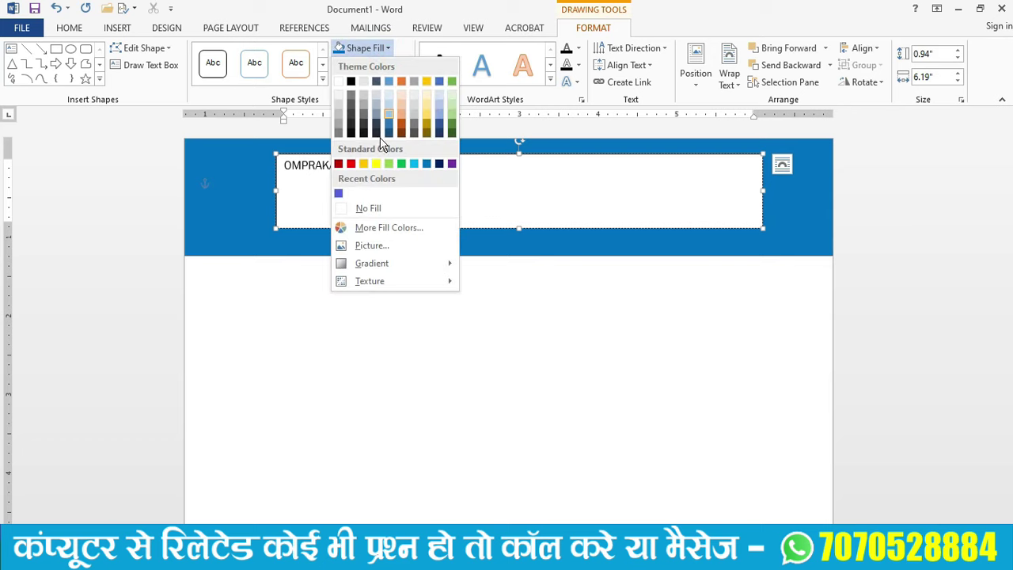
{"action": "left_click", "coordinate": [377, 210]}
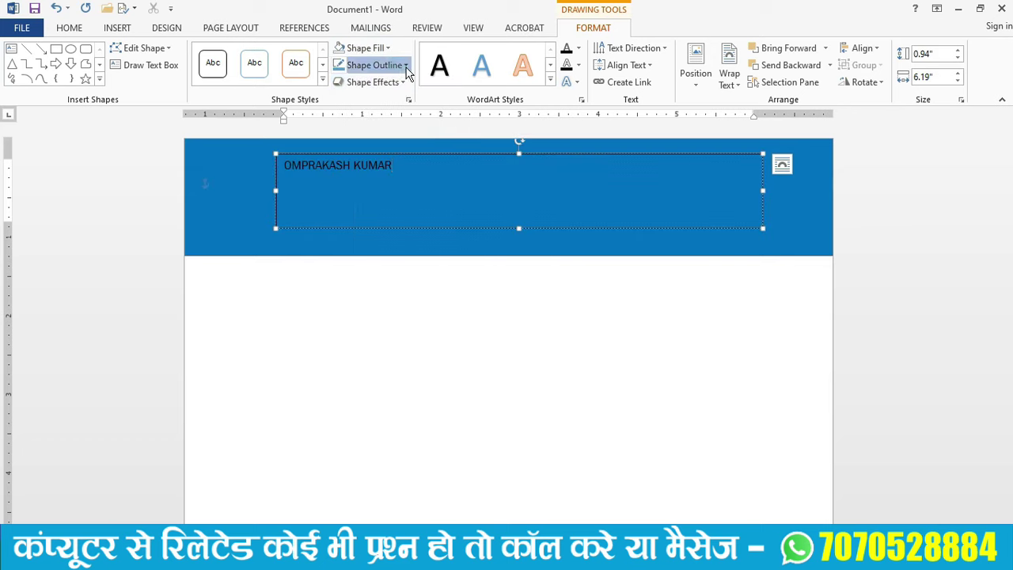
{"action": "left_click", "coordinate": [406, 67]}
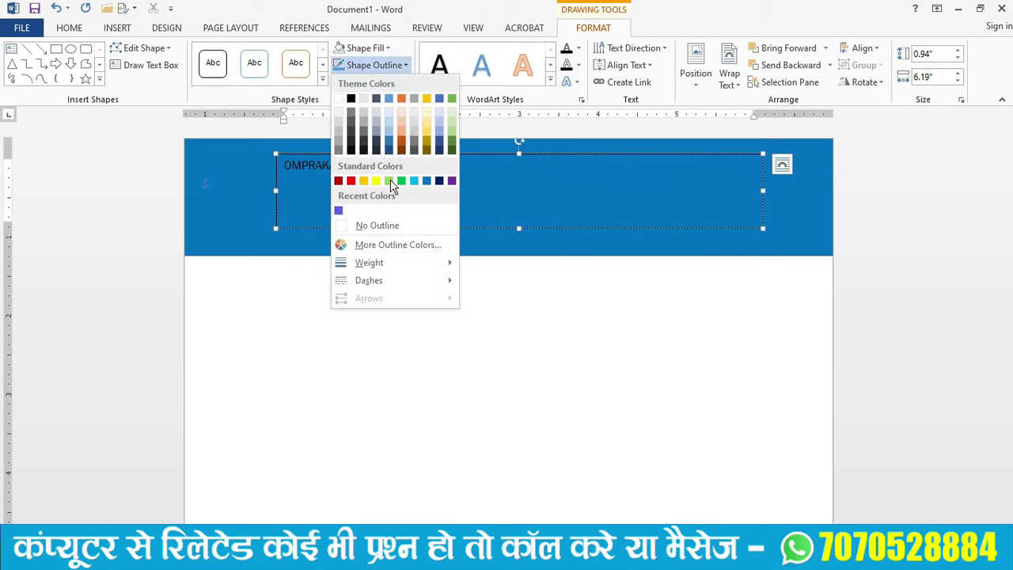
{"action": "left_click", "coordinate": [377, 226]}
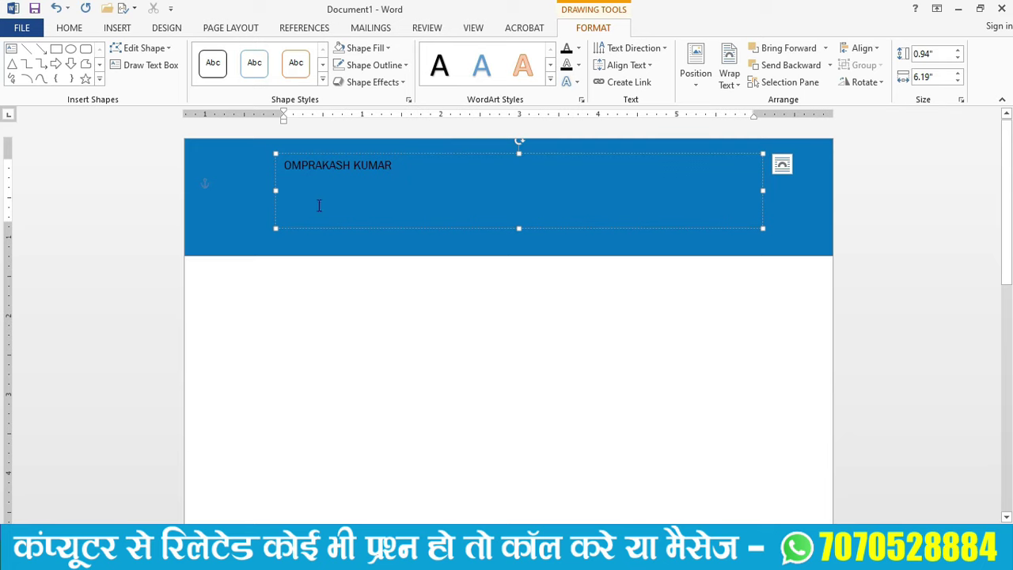
{"action": "left_click_drag", "start_coordinate": [393, 166], "coordinate": [285, 222]}
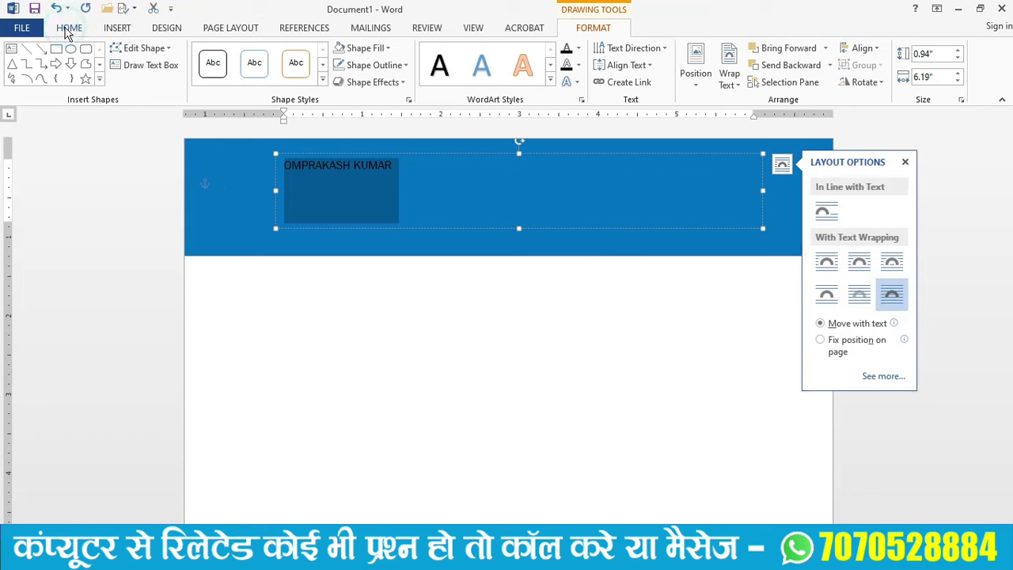
Set the name in Arial Black at 20 pt
{"action": "left_click", "coordinate": [68, 29]}
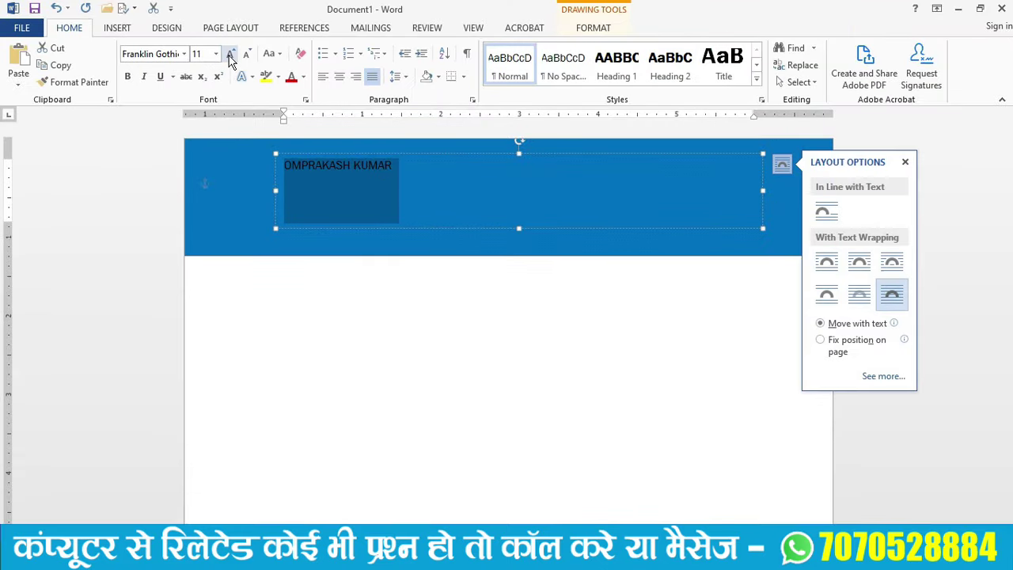
{"action": "left_click", "coordinate": [229, 55]}
{"action": "left_click", "coordinate": [228, 55]}
{"action": "left_click", "coordinate": [229, 56]}
{"action": "left_click", "coordinate": [229, 55]}
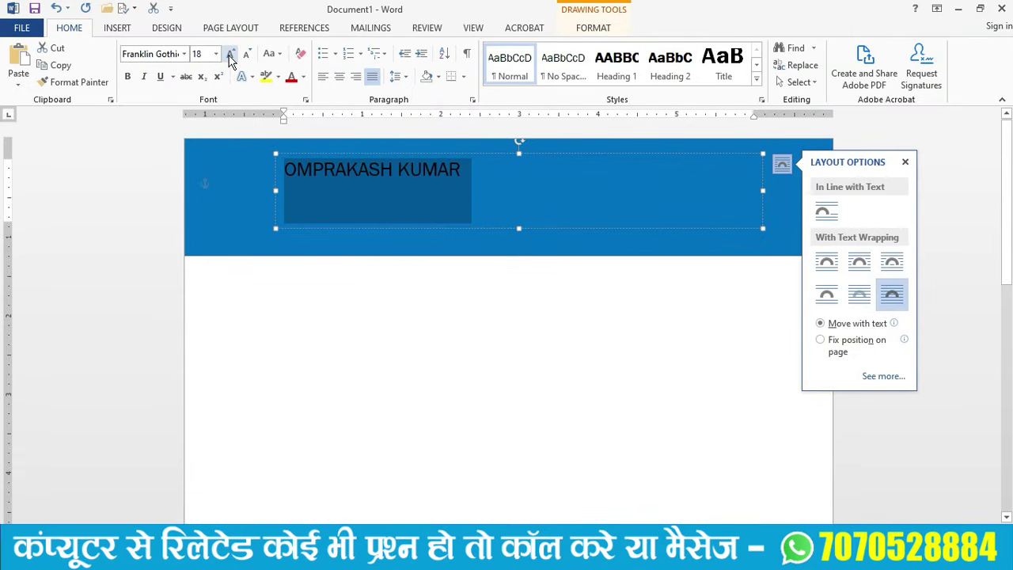
{"action": "left_click", "coordinate": [183, 54]}
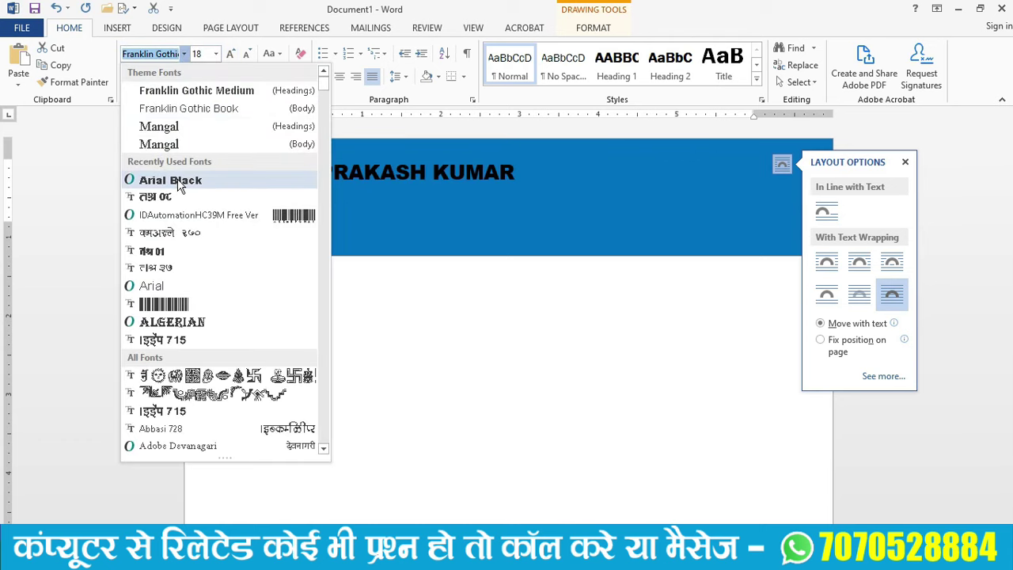
{"action": "left_click", "coordinate": [175, 181]}
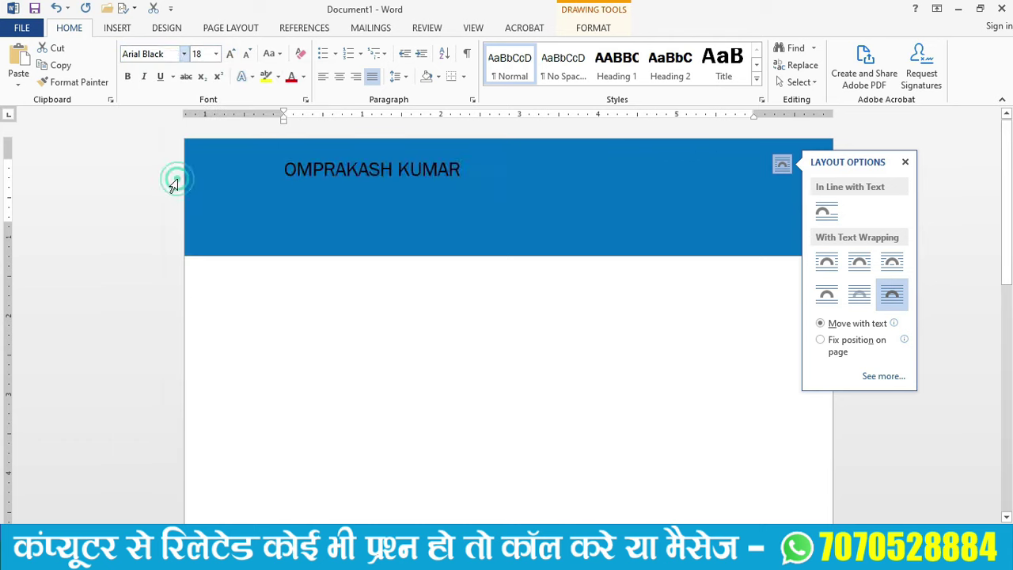
{"action": "left_click", "coordinate": [228, 56]}
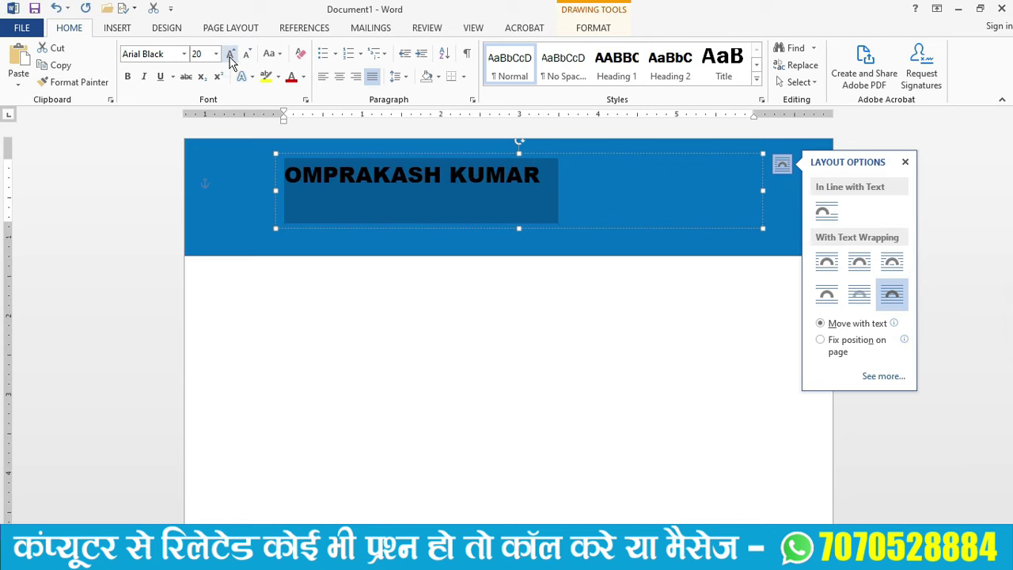
Narrow the name's text box and make the name white
{"action": "left_click_drag", "start_coordinate": [762, 190], "coordinate": [573, 184]}
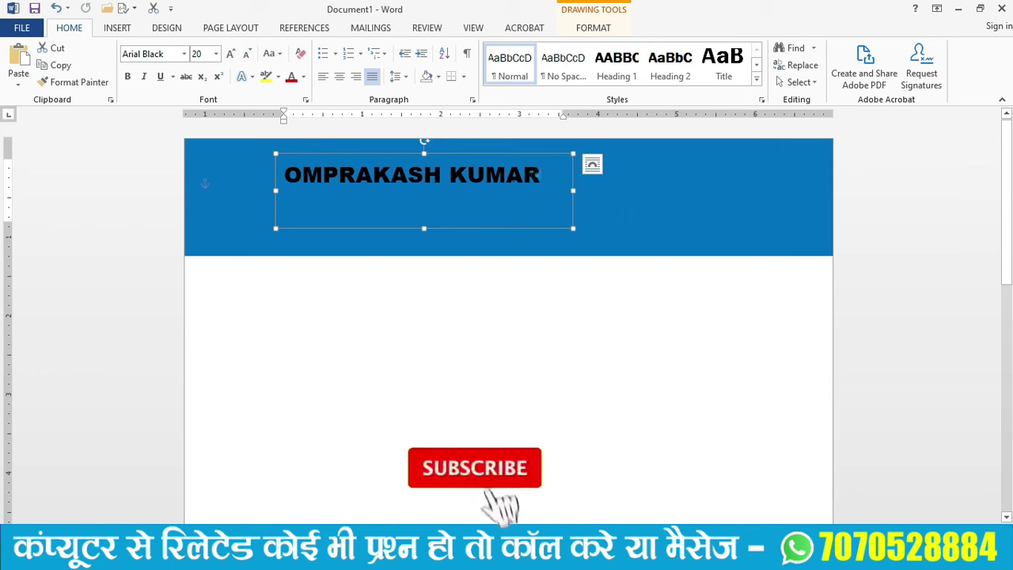
{"action": "left_click_drag", "start_coordinate": [558, 222], "coordinate": [281, 156]}
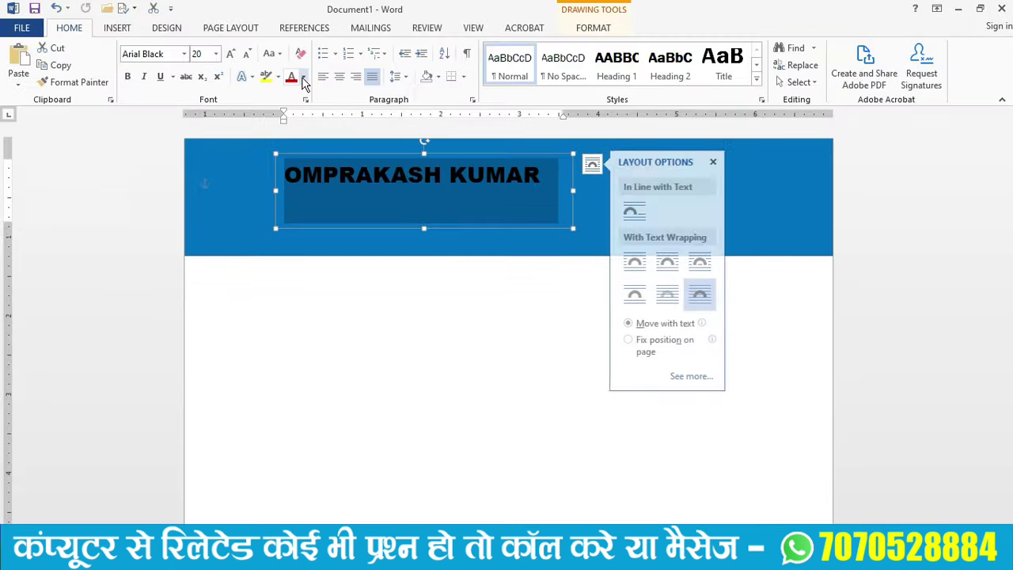
{"action": "left_click", "coordinate": [304, 78]}
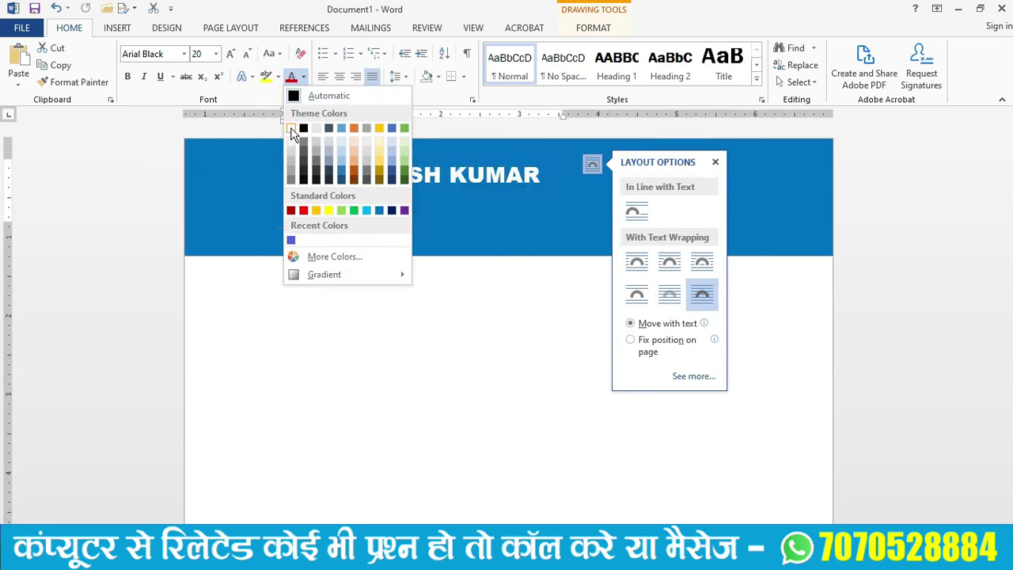
{"action": "left_click", "coordinate": [291, 129]}
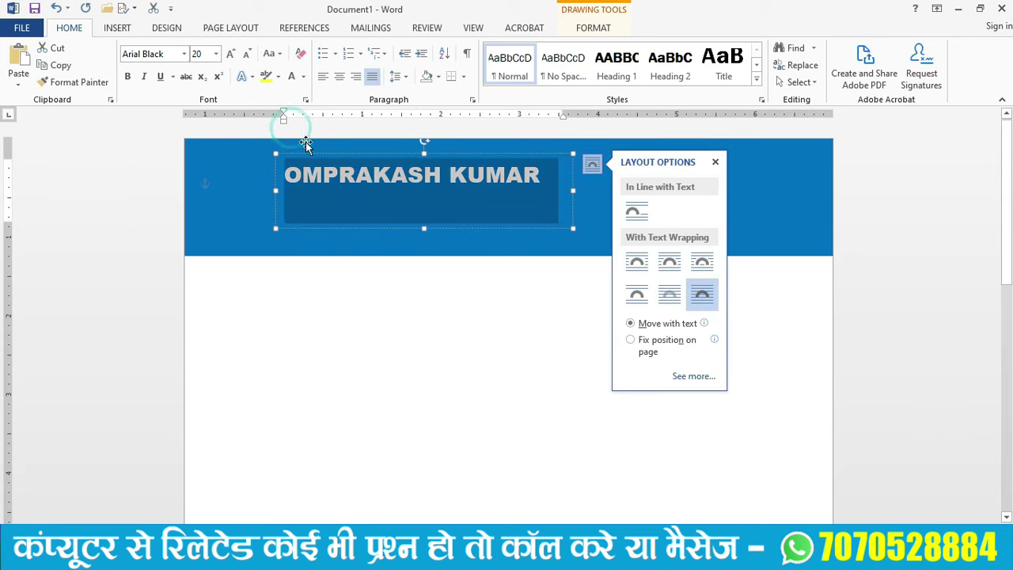
Centre the name box in the banner and Ctrl-drag a copy just below it
{"action": "left_click", "coordinate": [716, 163]}
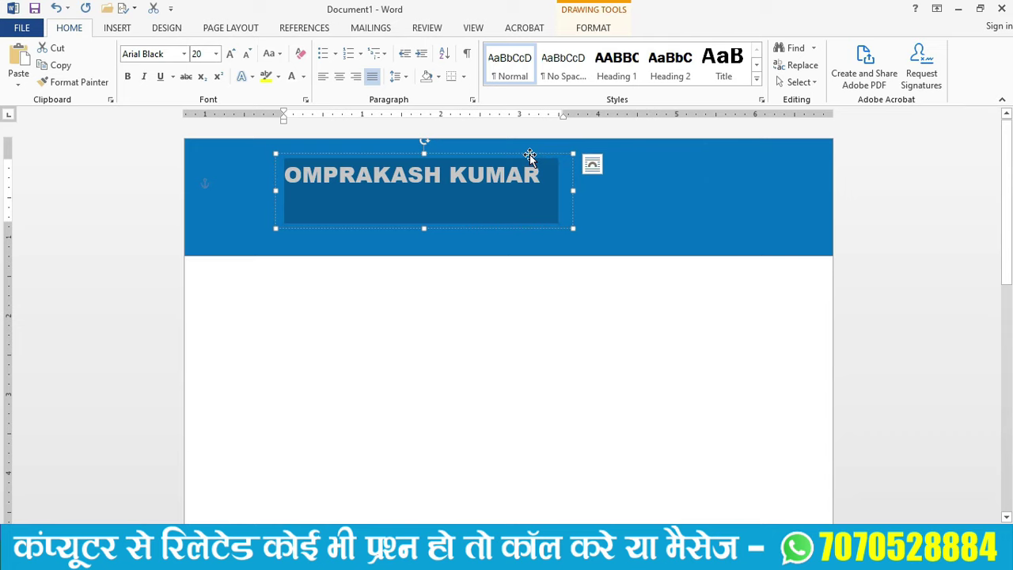
{"action": "left_click_drag", "start_coordinate": [530, 156], "coordinate": [623, 159]}
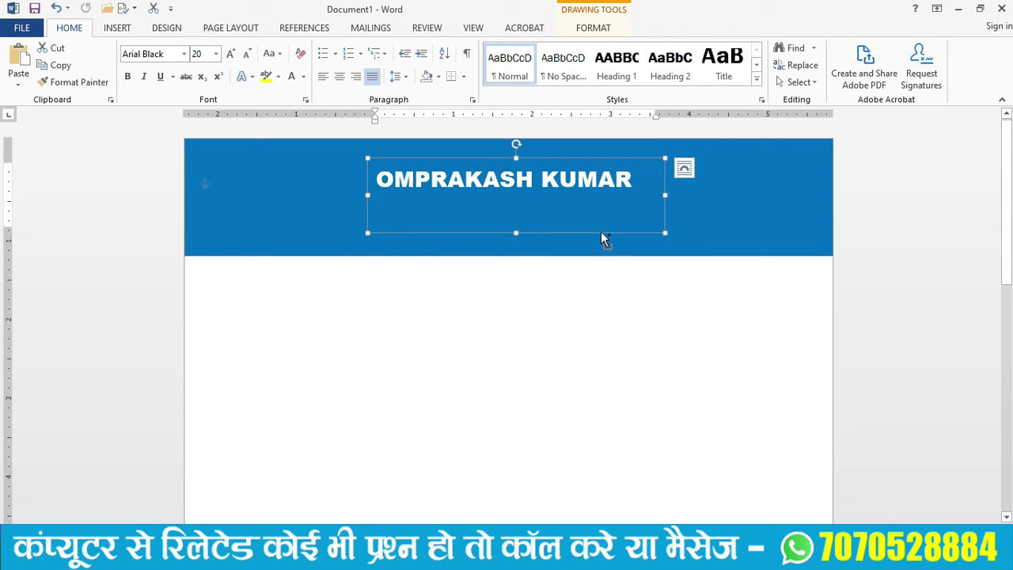
{"action": "left_click_drag", "start_coordinate": [601, 231], "coordinate": [598, 264]}
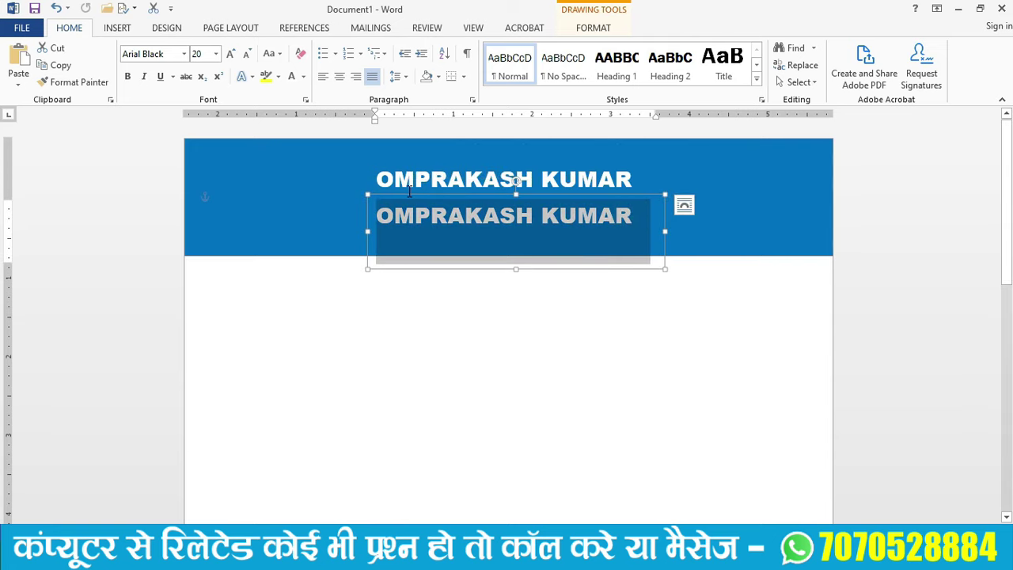
Replace the copy's text with the mobile number at 12 pt, fitted and centred under the name
{"action": "type", "text": "M"}
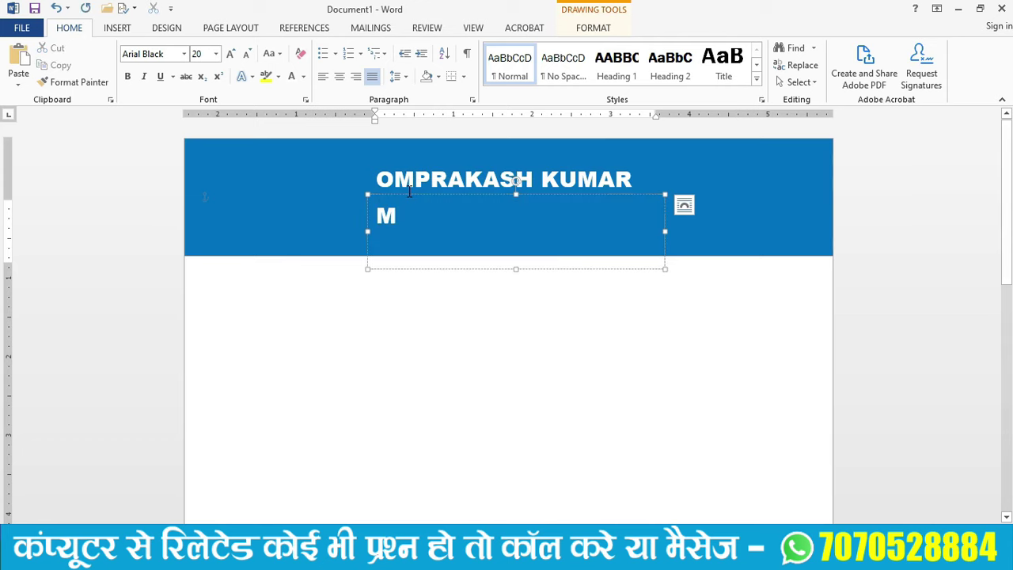
{"action": "type", "text": "obile"}
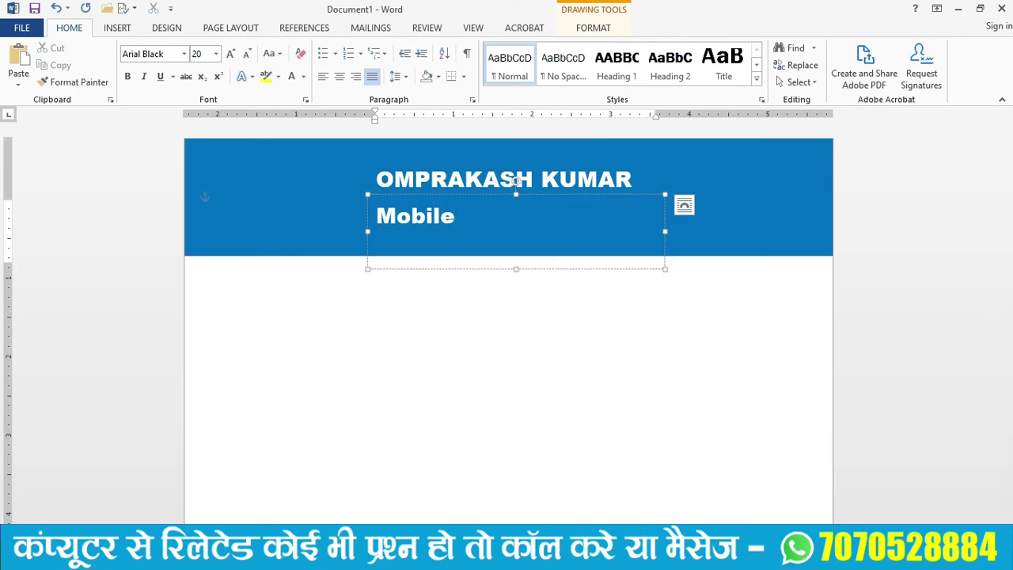
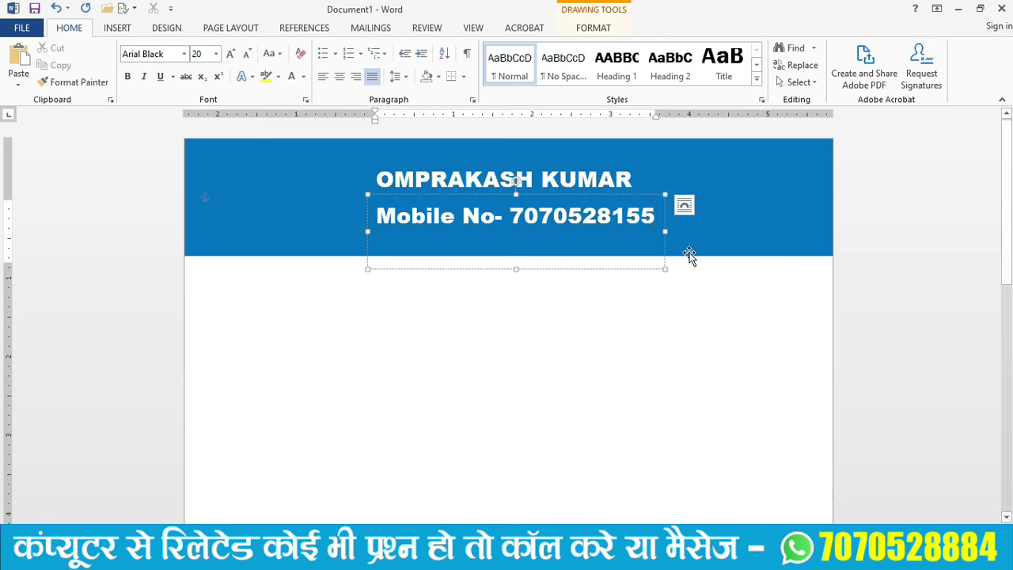
{"action": "left_click_drag", "start_coordinate": [649, 214], "coordinate": [371, 213]}
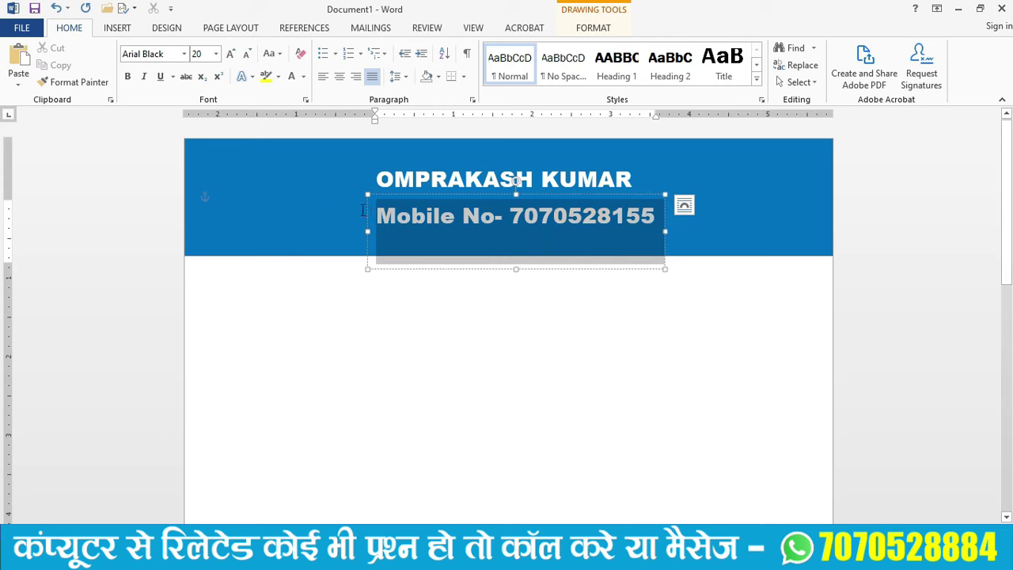
{"action": "left_click", "coordinate": [246, 54]}
{"action": "left_click", "coordinate": [246, 54]}
{"action": "left_click", "coordinate": [247, 54]}
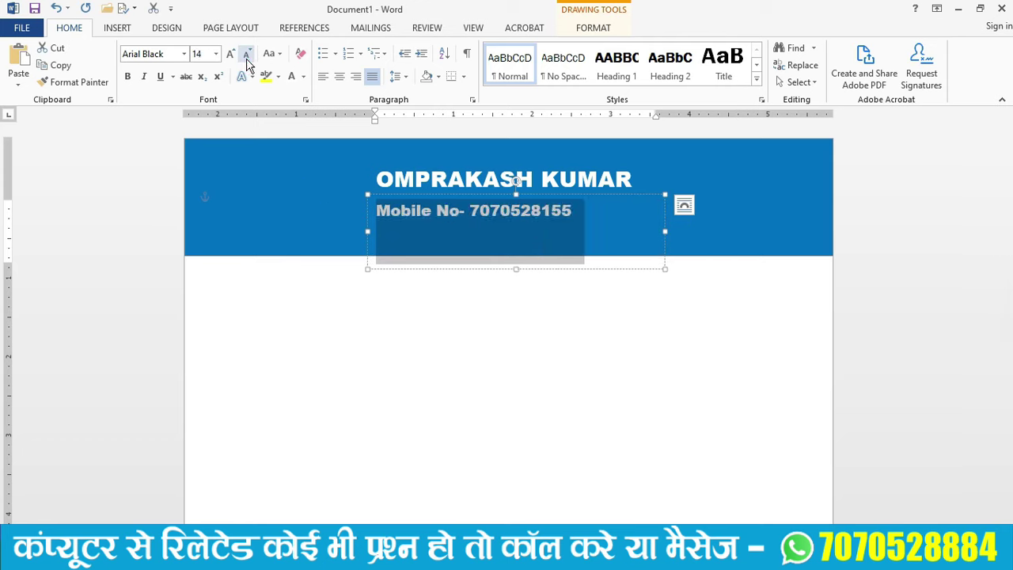
{"action": "left_click", "coordinate": [246, 54]}
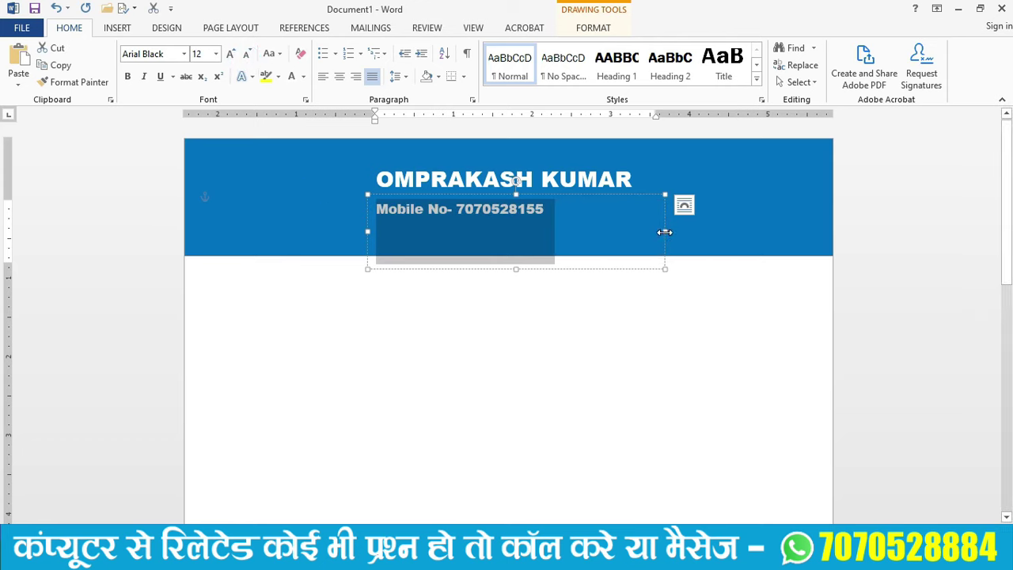
{"action": "left_click_drag", "start_coordinate": [665, 232], "coordinate": [559, 214]}
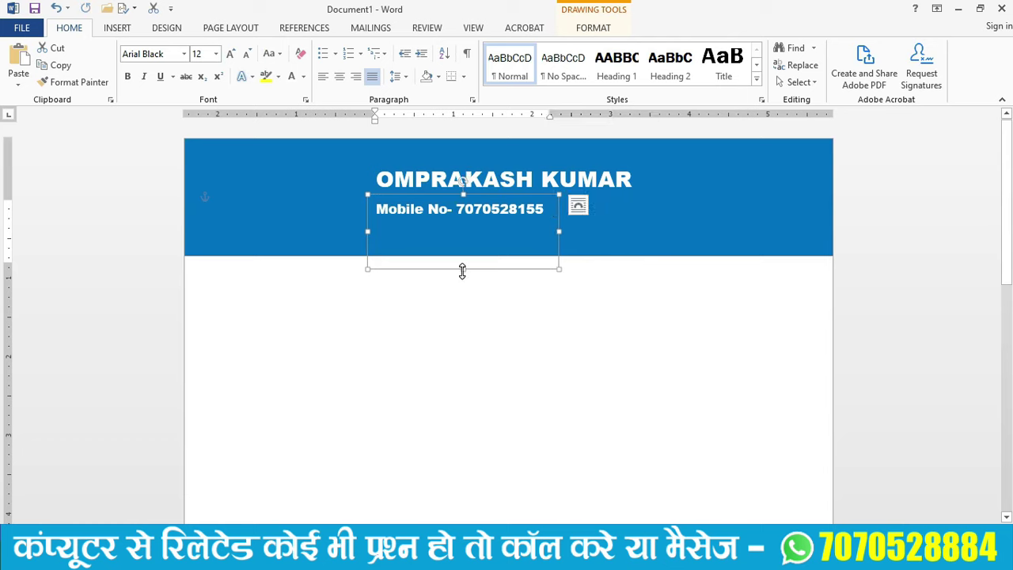
{"action": "left_click_drag", "start_coordinate": [462, 270], "coordinate": [464, 224]}
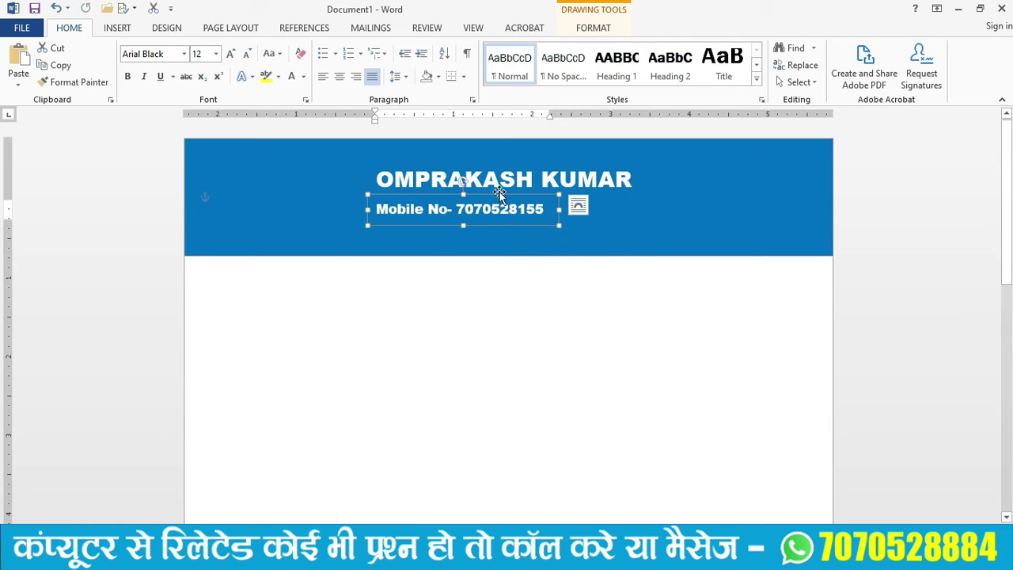
{"action": "left_click_drag", "start_coordinate": [499, 196], "coordinate": [544, 190]}
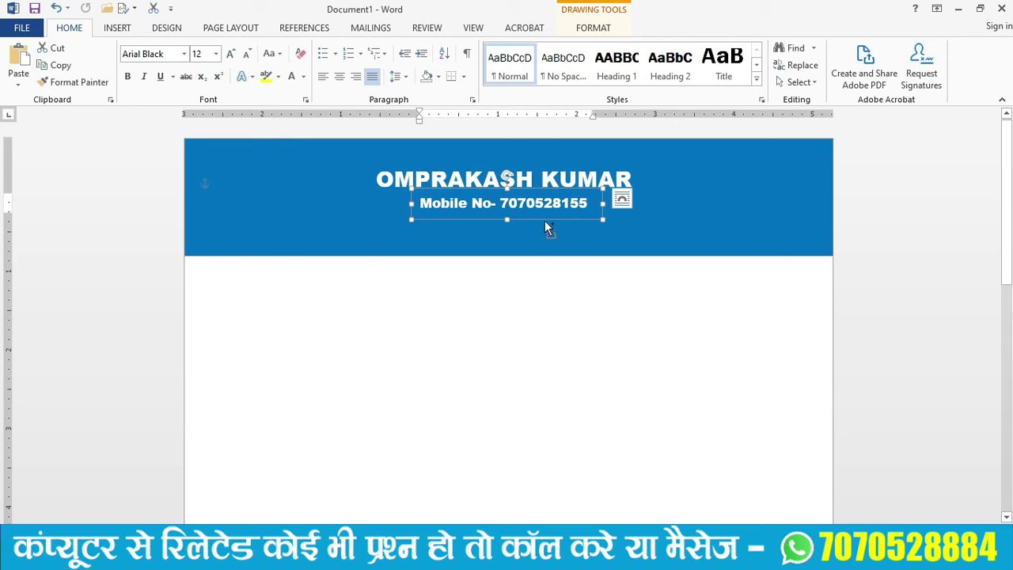
Copy the mobile box below and replace its text with 'Email Id-' and the email address
{"action": "left_click_drag", "start_coordinate": [545, 226], "coordinate": [520, 240]}
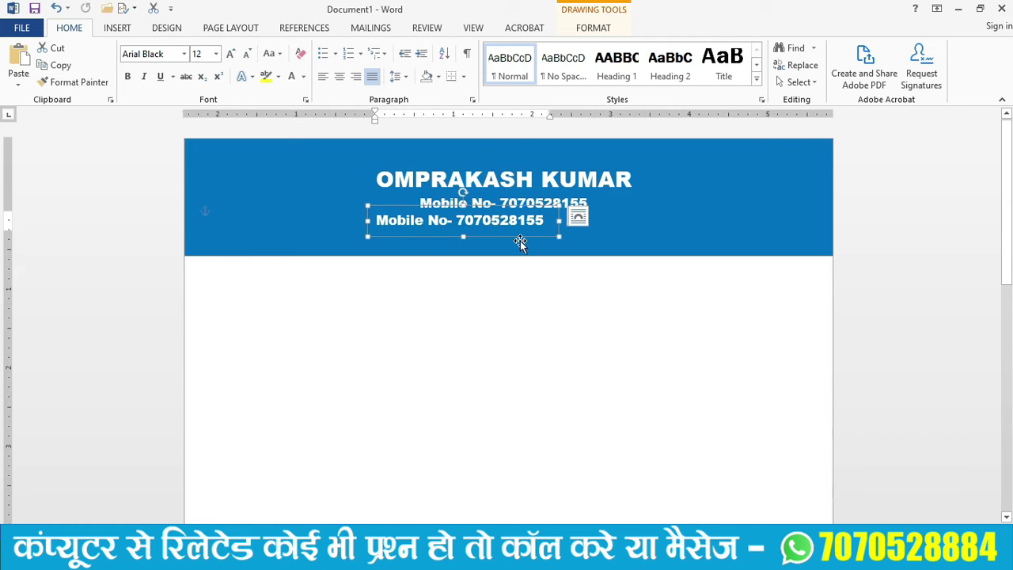
{"action": "left_click_drag", "start_coordinate": [559, 221], "coordinate": [649, 221]}
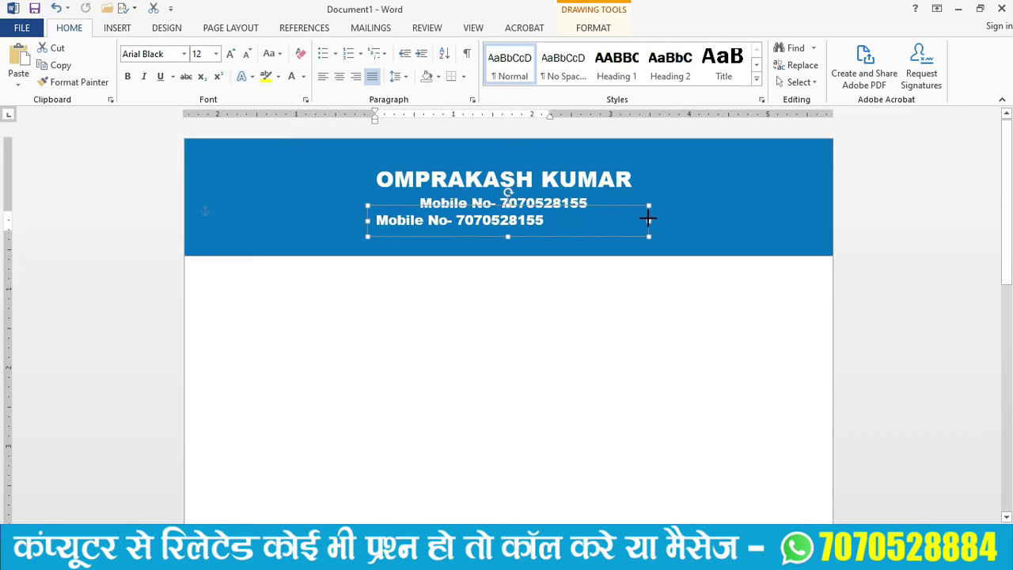
{"action": "left_click_drag", "start_coordinate": [559, 224], "coordinate": [328, 223]}
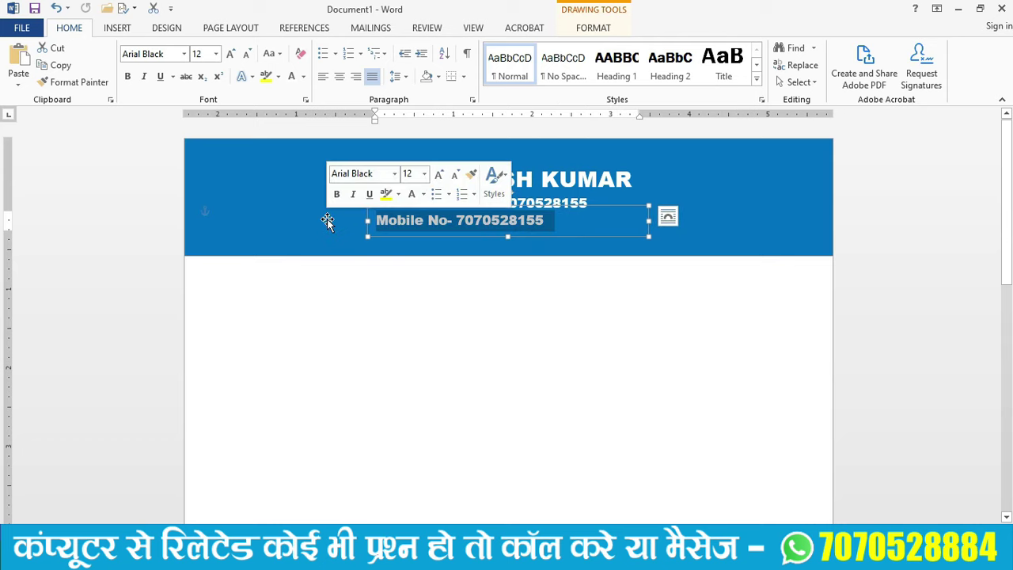
{"action": "type", "text": "Email"}
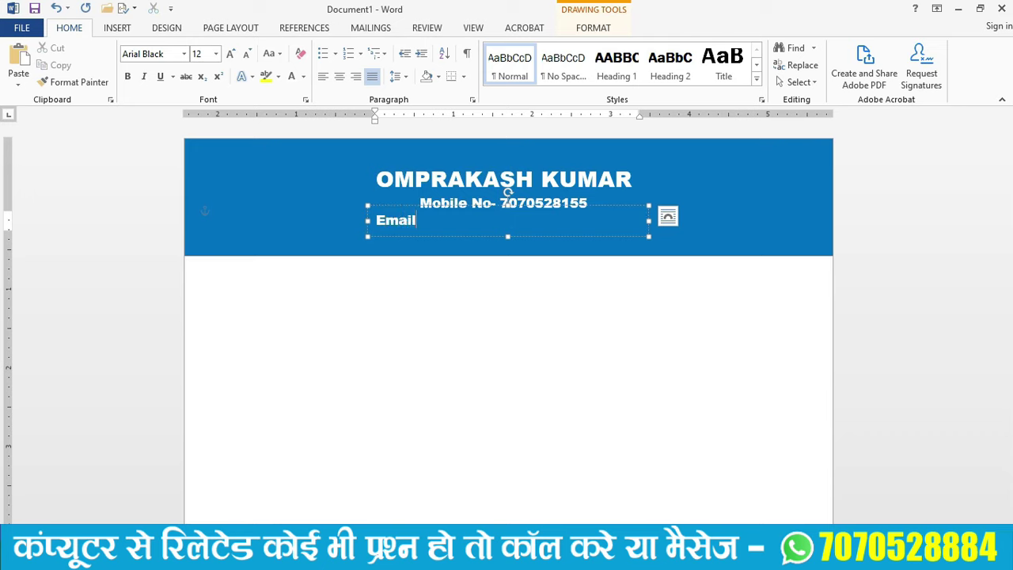
{"action": "type", "text": " Id"}
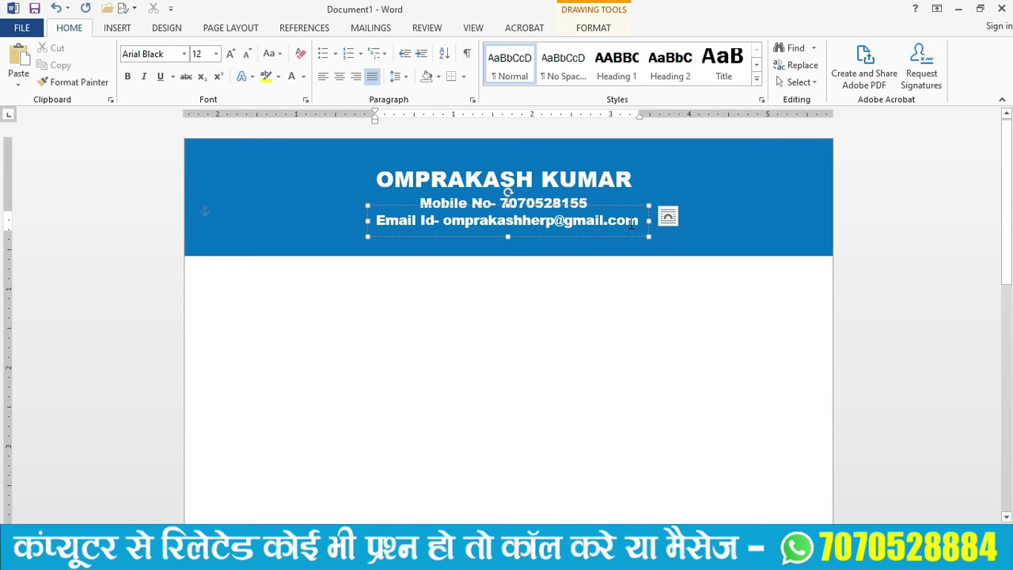
{"action": "left_click", "coordinate": [625, 205]}
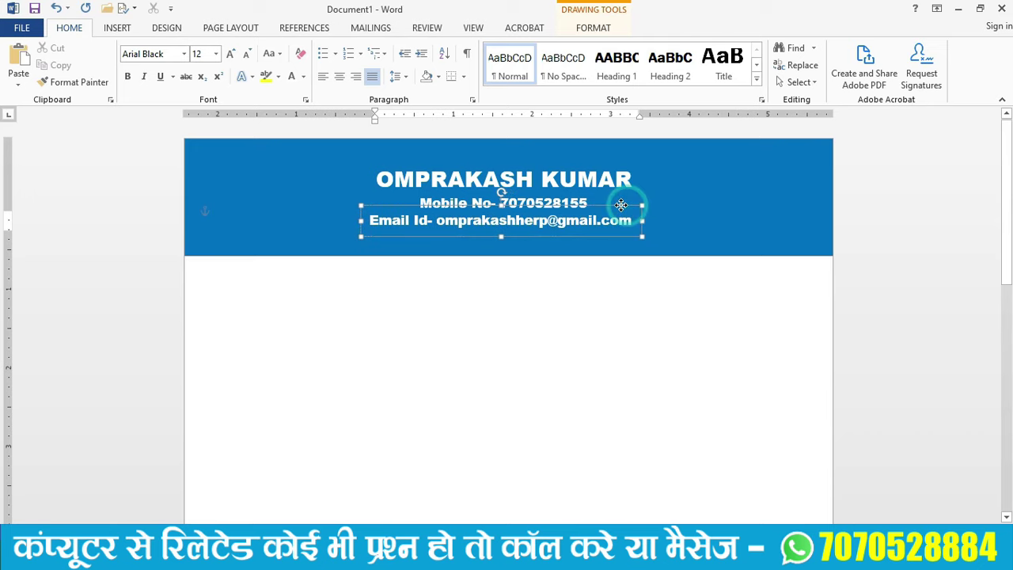
{"action": "left_click", "coordinate": [764, 208]}
{"action": "left_click", "coordinate": [550, 305]}
Add Father's Name and Mother's Name lines, each with an aligned colon and the parent's name
{"action": "left_click", "coordinate": [223, 281]}
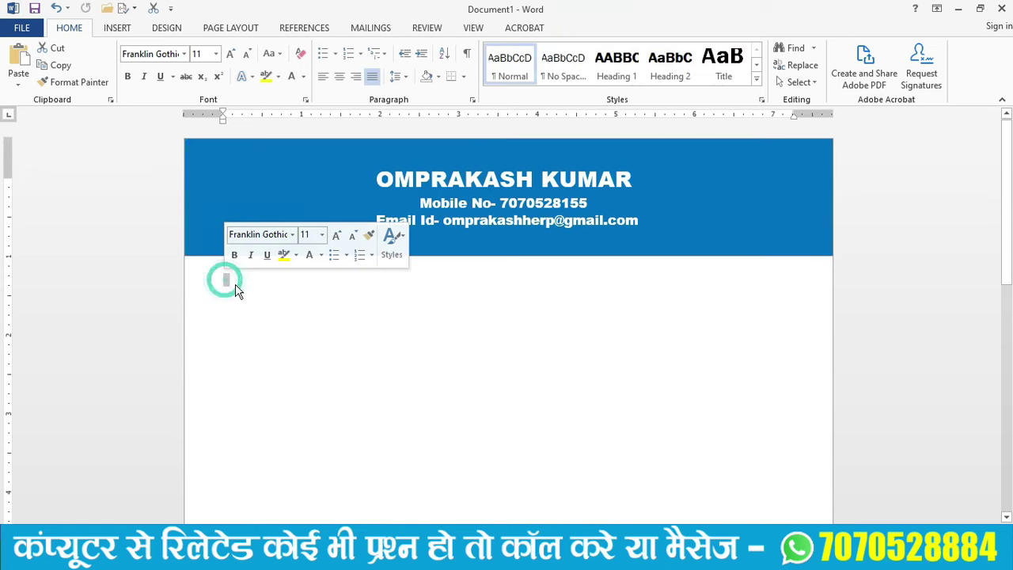
{"action": "left_click", "coordinate": [223, 280]}
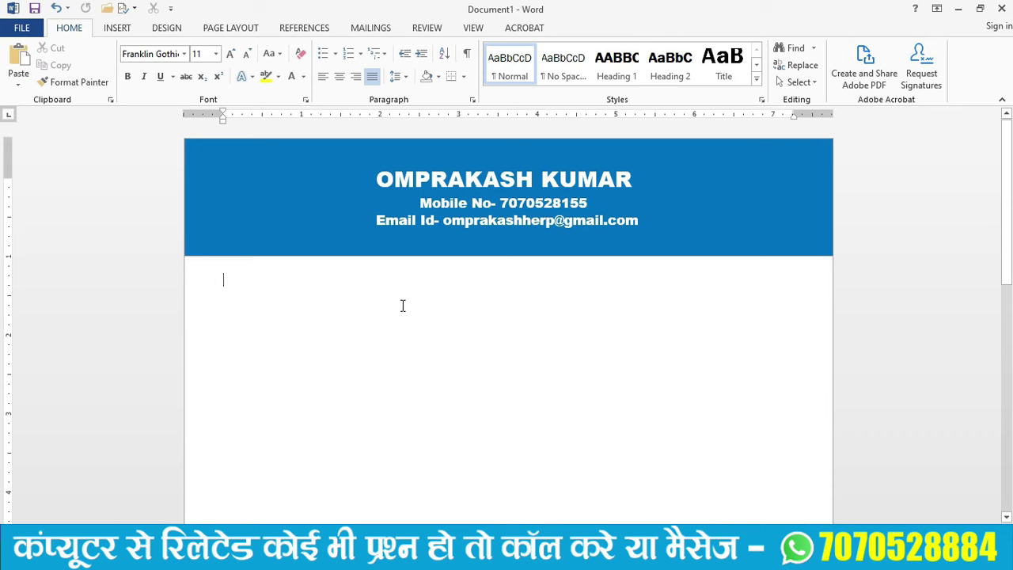
{"action": "type", "text": "Father’s "}
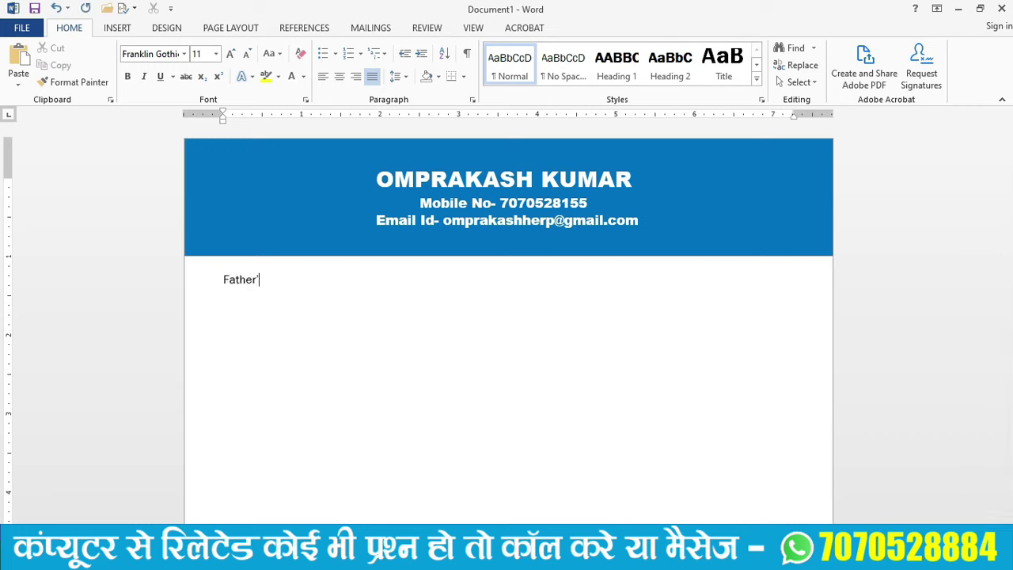
{"action": "type", "text": "Nam"}
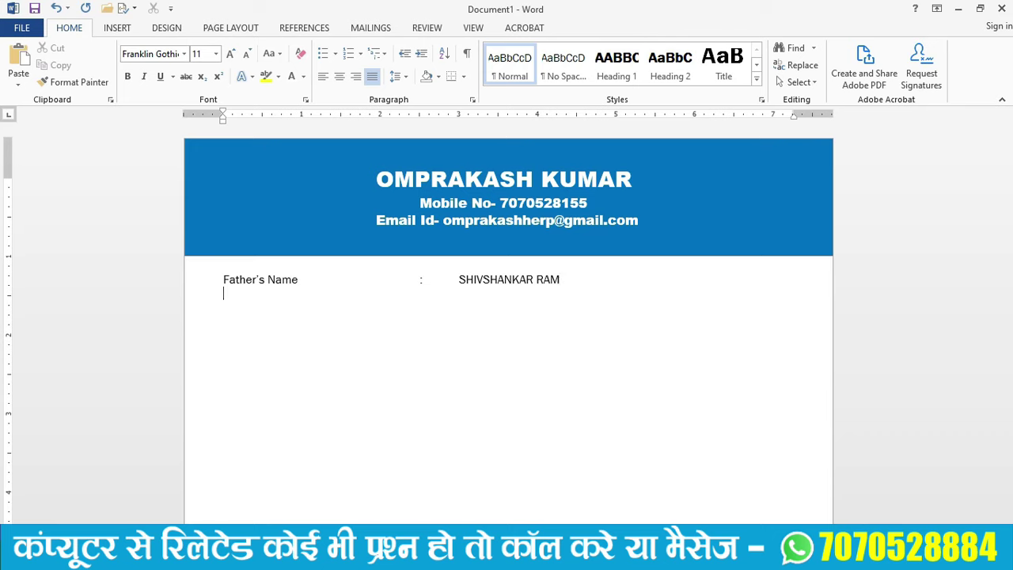
{"action": "key", "text": "Return"}
{"action": "type", "text": "m"}
{"action": "type", "text": "m"}
{"action": "type", "text": "M"}
{"action": "type", "text": "the"}
{"action": "type", "text": "s"}
{"action": "type", "text": "Nam"}
{"action": "key", "text": "Tab"}
{"action": "key", "text": "Tab"}
{"action": "key", "text": "Tab"}
{"action": "key", "text": "Tab"}
{"action": "type", "text": ":"}
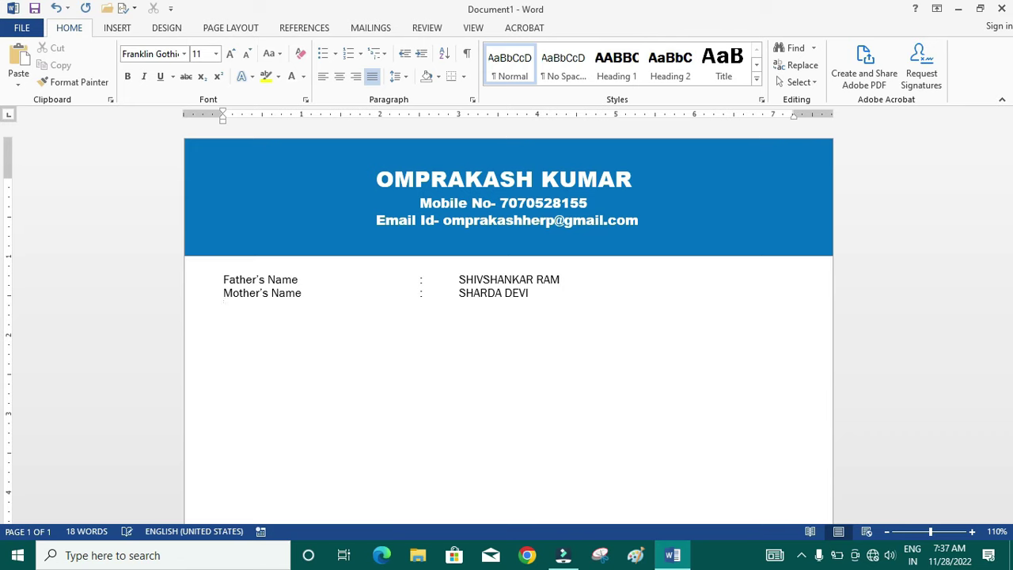
Add a Date of Birth line with an aligned colon and the birth date
{"action": "type", "text": "D"}
{"action": "key", "text": "BackSpace"}
{"action": "type", "text": "Date of Birht"}
{"action": "key", "text": "BackSpace"}
{"action": "key", "text": "BackSpace"}
{"action": "type", "text": "th"}
{"action": "key", "text": "Tab"}
{"action": "key", "text": "Tab"}
{"action": "key", "text": "Tab"}
{"action": "type", "text": ":\t"}
{"action": "key", "text": "Return"}
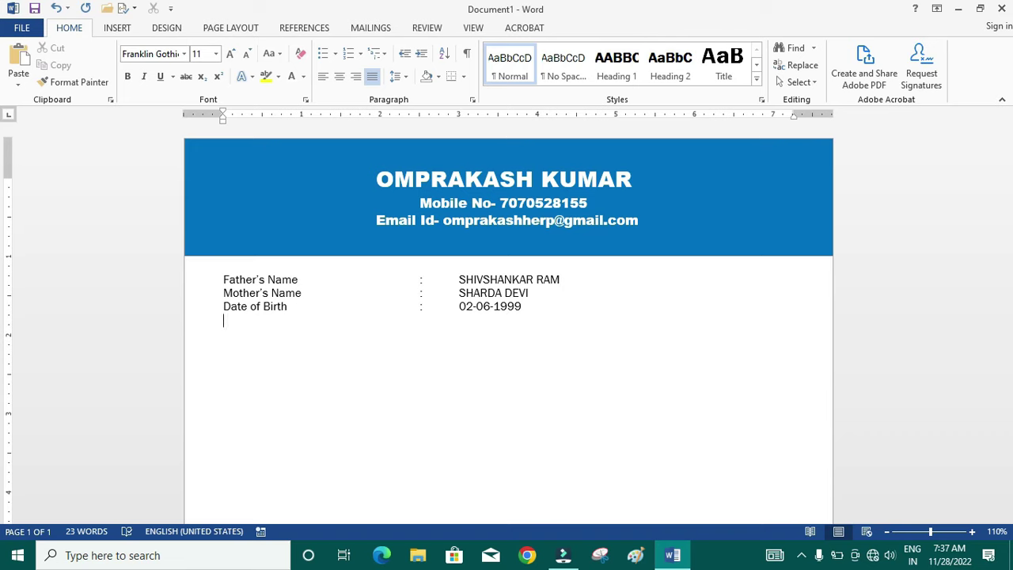
Add the aligned line Gender : Male
{"action": "type", "text": "Gender"}
{"action": "key", "text": "Tab"}
{"action": "key", "text": "Tab"}
{"action": "key", "text": "Tab"}
{"action": "type", "text": ":"}
{"action": "key", "text": "Tab"}
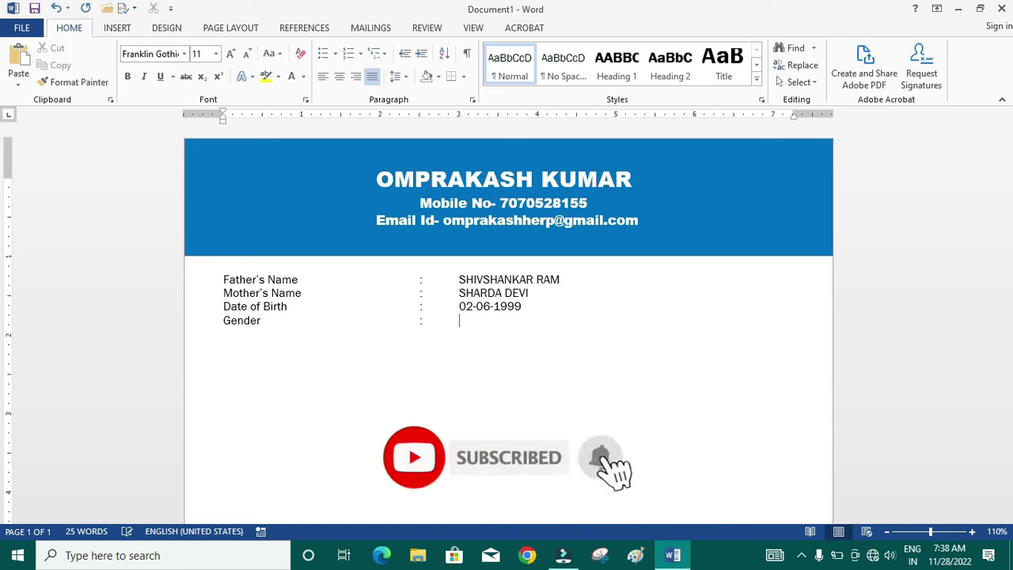
{"action": "type", "text": "Male"}
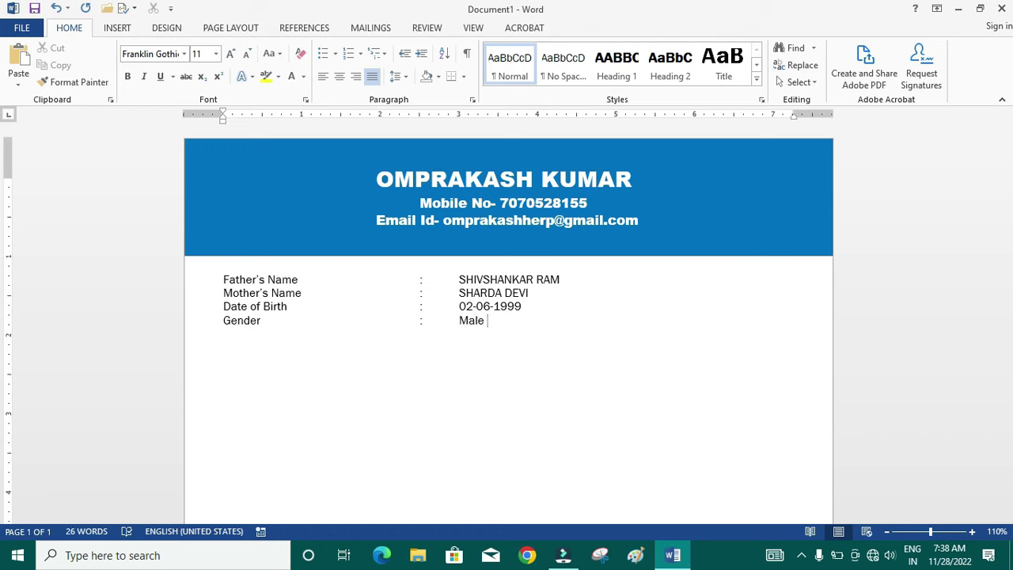
{"action": "key", "text": "Return"}
Add the aligned line Religion : Hindu and start a Nationality line below it
{"action": "type", "text": "R"}
{"action": "type", "text": "eligion"}
{"action": "key", "text": "Tab"}
{"action": "key", "text": "Tab"}
{"action": "key", "text": "Tab"}
{"action": "key", "text": "Tab"}
{"action": "type", "text": ":"}
{"action": "key", "text": "Tab"}
{"action": "type", "text": "Hindu"}
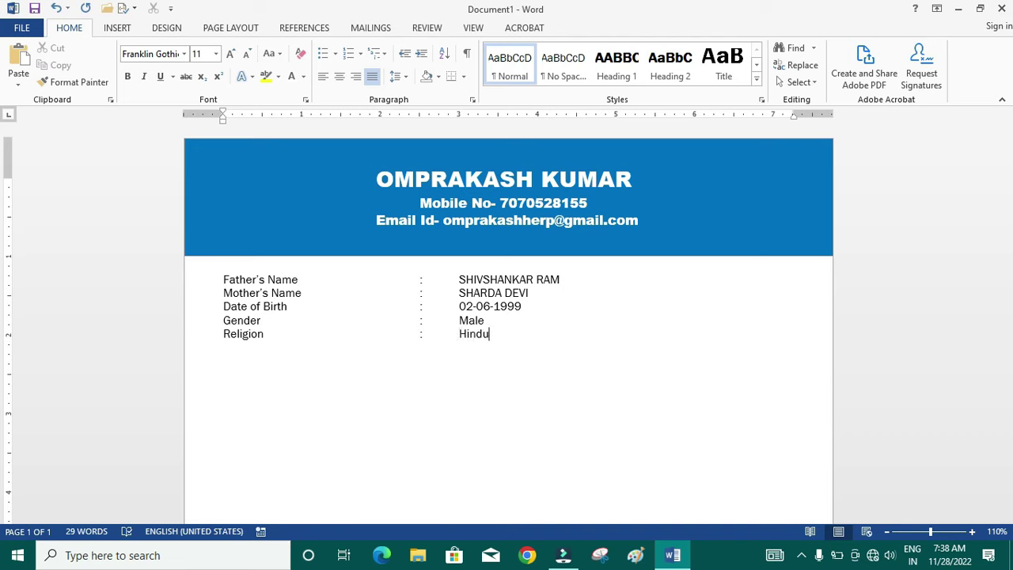
{"action": "key", "text": "Return"}
{"action": "type", "text": "Na"}
{"action": "type", "text": "ti"}
{"action": "type", "text": "onality"}
Complete Nationality as Indian and add an aligned Marital Status : Unmarried line
{"action": "key", "text": "Tab"}
{"action": "key", "text": "Tab"}
{"action": "type", "text": "Indian"}
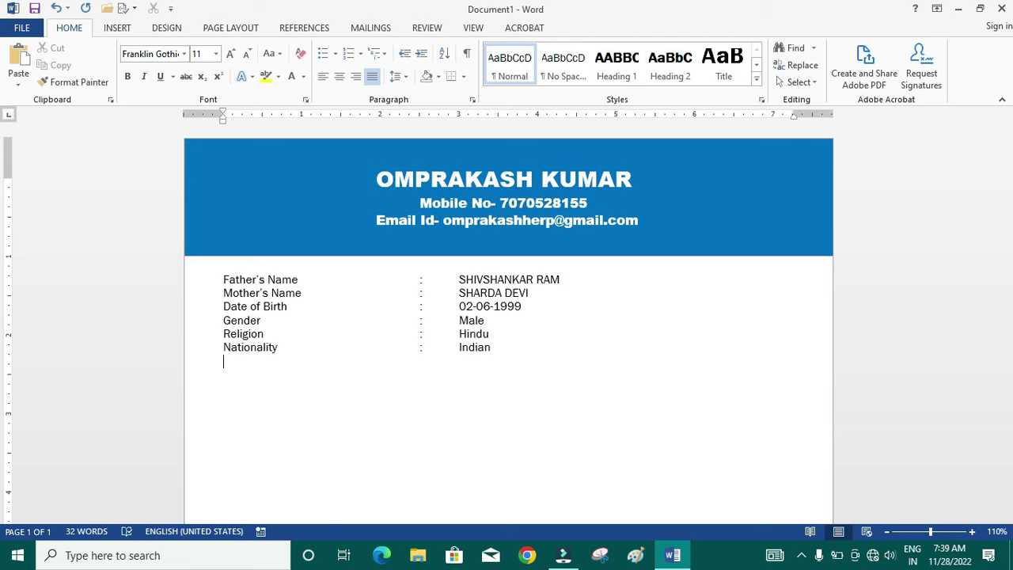
{"action": "type", "text": "Marital Status"}
{"action": "key", "text": "Tab"}
{"action": "key", "text": "Tab"}
{"action": "type", "text": ":"}
{"action": "key", "text": "Tab"}
{"action": "type", "text": "uNMARR"}
{"action": "key", "text": "BackSpace"}
{"action": "key", "text": "BackSpace"}
{"action": "key", "text": "BackSpace"}
{"action": "key", "text": "BackSpace"}
{"action": "key", "text": "BackSpace"}
{"action": "key", "text": "BackSpace"}
{"action": "type", "text": "Un"}
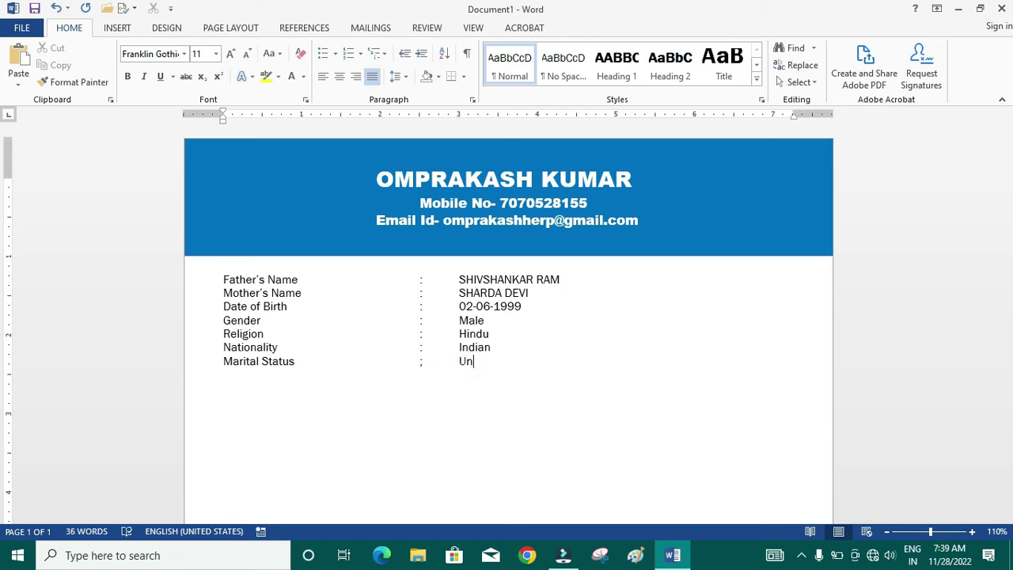
{"action": "type", "text": "married"}
Add the Languages : Hindi and English line and start a new line
{"action": "type", "text": "Lan"}
{"action": "type", "text": "gu"}
{"action": "type", "text": "ages"}
{"action": "key", "text": "Tab"}
{"action": "key", "text": "Tab"}
{"action": "key", "text": "Tab"}
{"action": "key", "text": "Tab"}
{"action": "type", "text": ": "}
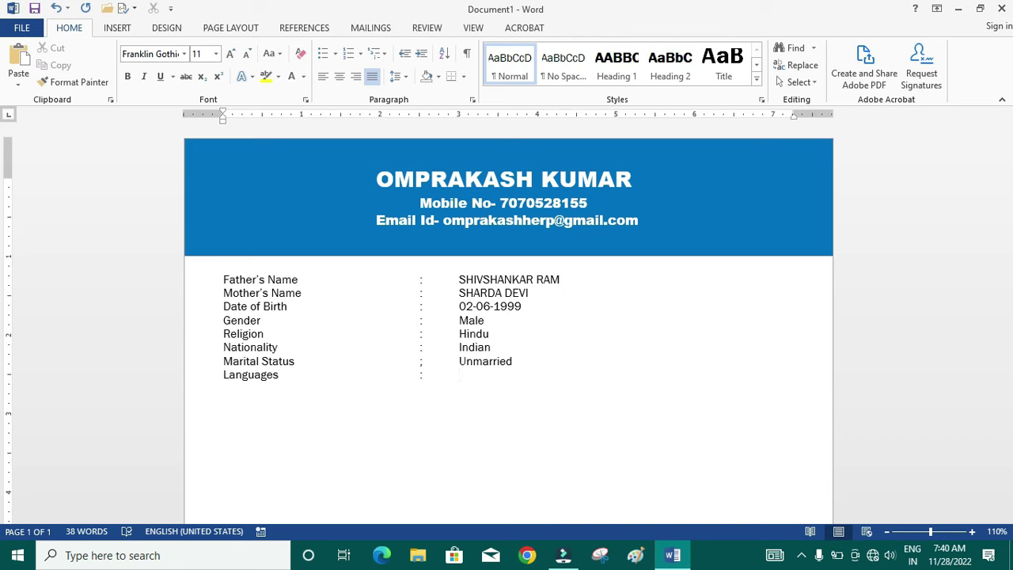
{"action": "type", "text": "Hindi"}
{"action": "type", "text": " and Engl"}
{"action": "type", "text": "is"}
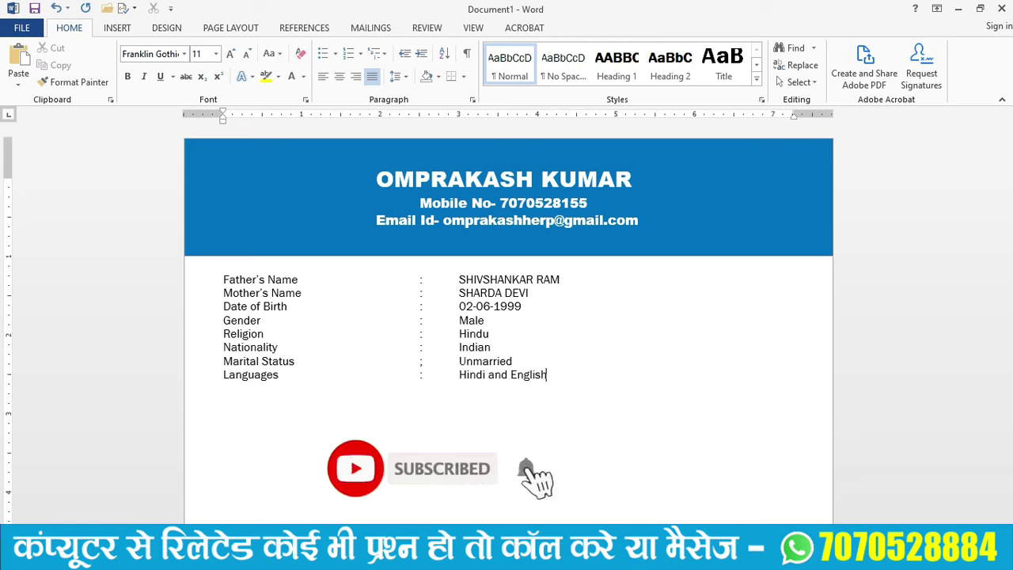
{"action": "type", "text": "h"}
{"action": "key", "text": "Return"}
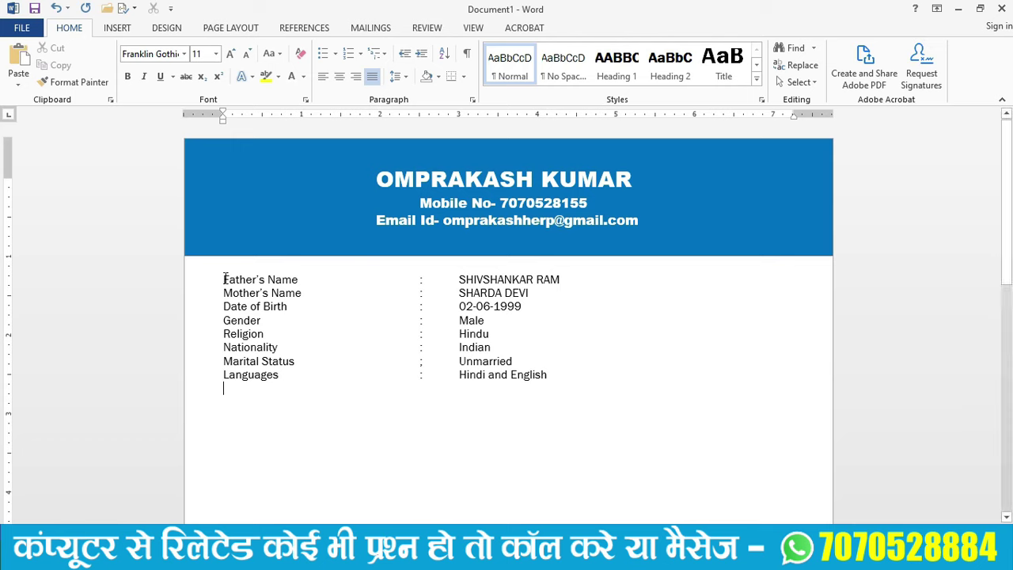
Apply 2.0 line spacing to the eight personal detail lines
{"action": "left_click_drag", "start_coordinate": [225, 279], "coordinate": [603, 372]}
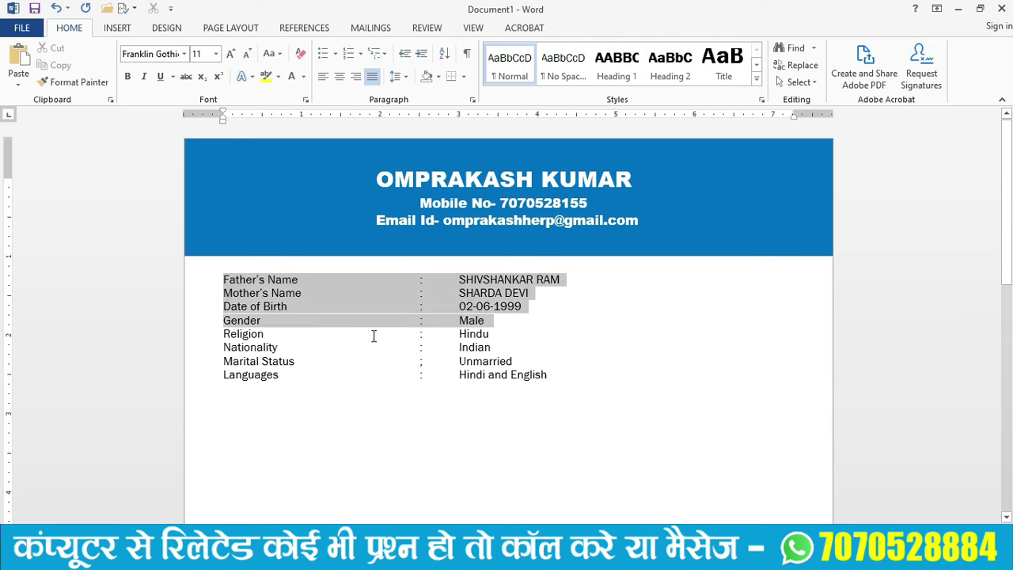
{"action": "left_click", "coordinate": [601, 374]}
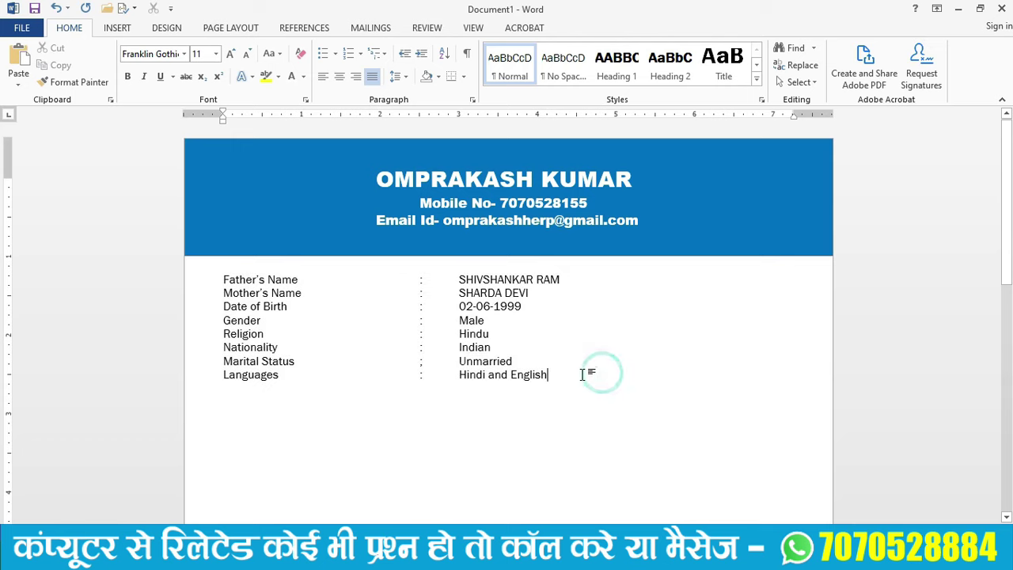
{"action": "left_click_drag", "start_coordinate": [220, 276], "coordinate": [574, 374]}
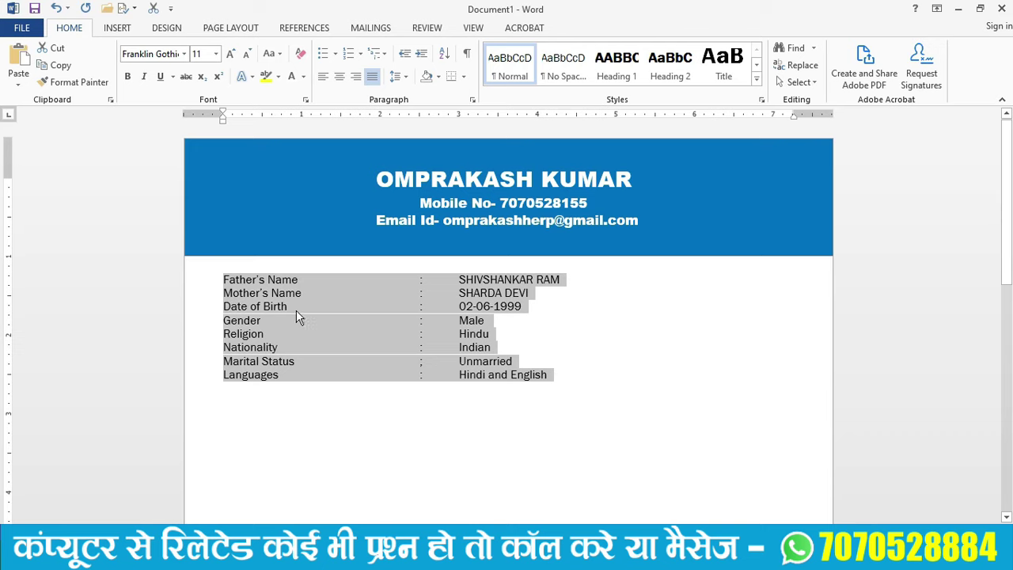
{"action": "left_click", "coordinate": [407, 78]}
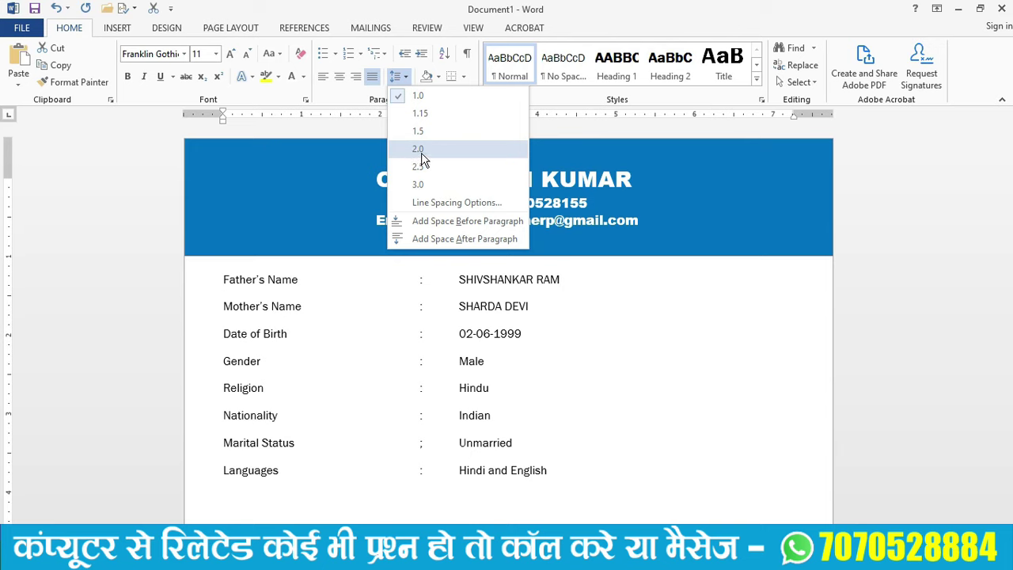
{"action": "left_click", "coordinate": [421, 152]}
{"action": "left_click", "coordinate": [547, 451]}
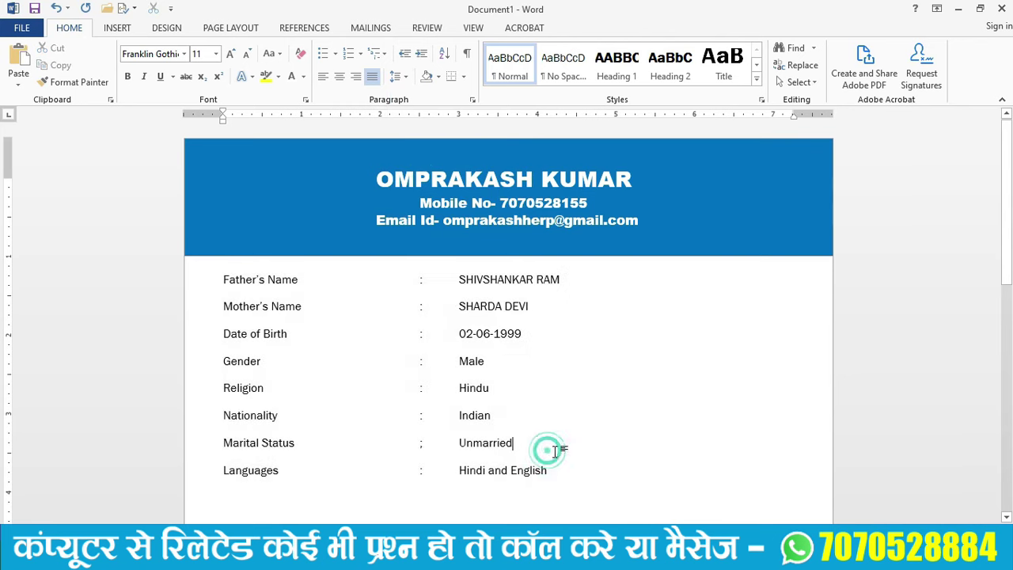
{"action": "scroll", "coordinate": [560, 456], "scroll_direction": "down", "scroll_amount": 3}
{"action": "scroll", "coordinate": [559, 451], "scroll_direction": "down", "scroll_amount": 5}
{"action": "scroll", "coordinate": [559, 432], "scroll_direction": "up", "scroll_amount": 8}
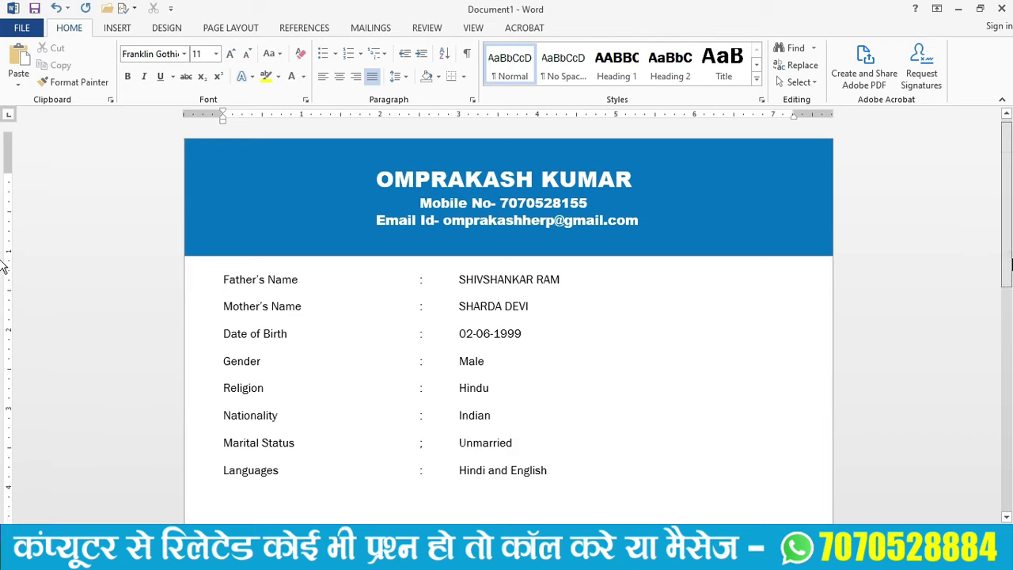
{"action": "scroll", "coordinate": [643, 362], "scroll_direction": "down", "scroll_amount": 3}
{"action": "left_click", "coordinate": [598, 369]}
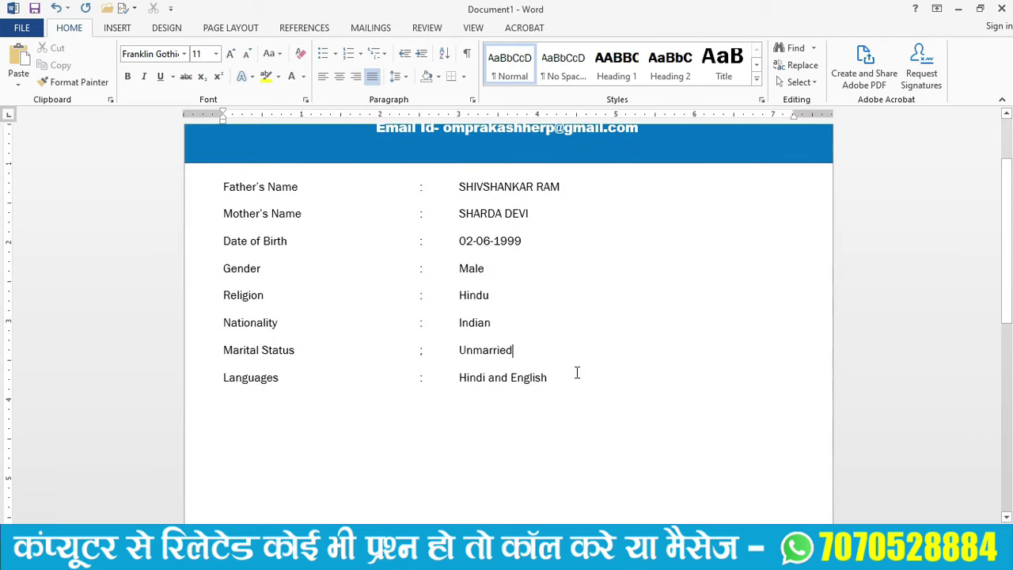
Add an 'Education' heading after the Languages line, followed by an empty line
{"action": "left_click", "coordinate": [553, 378]}
{"action": "key", "text": "Return"}
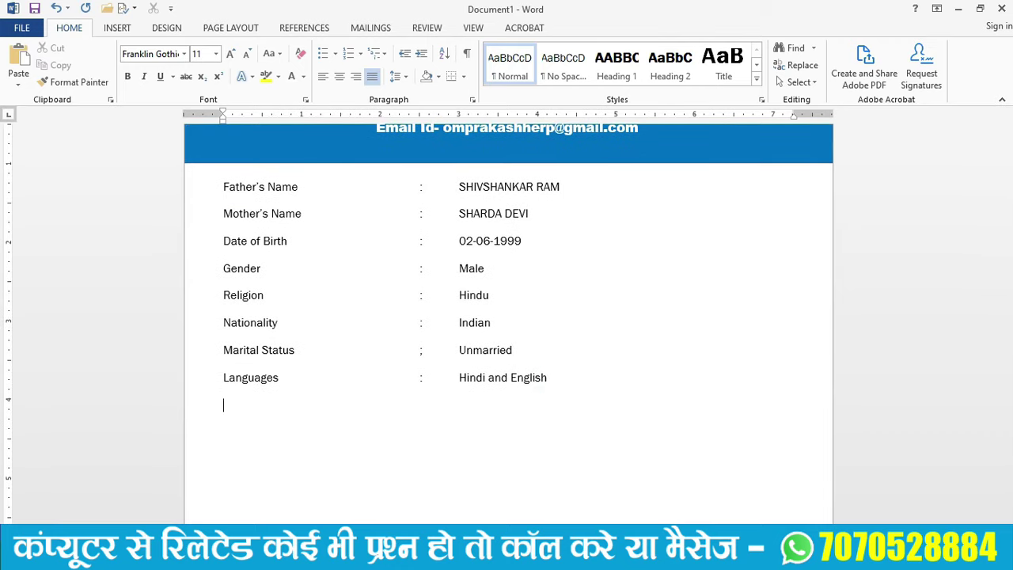
{"action": "type", "text": "Education"}
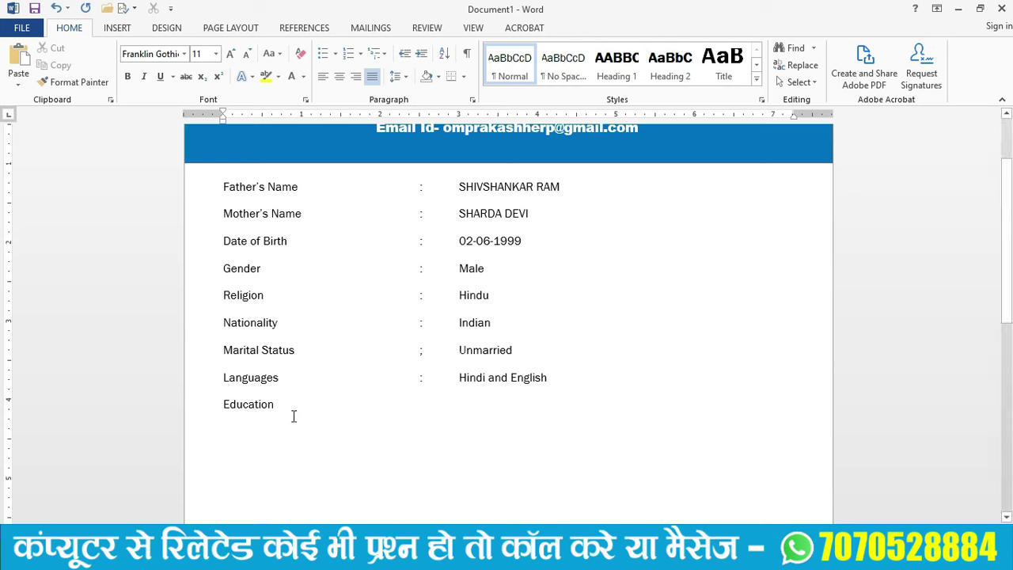
{"action": "key", "text": "Return"}
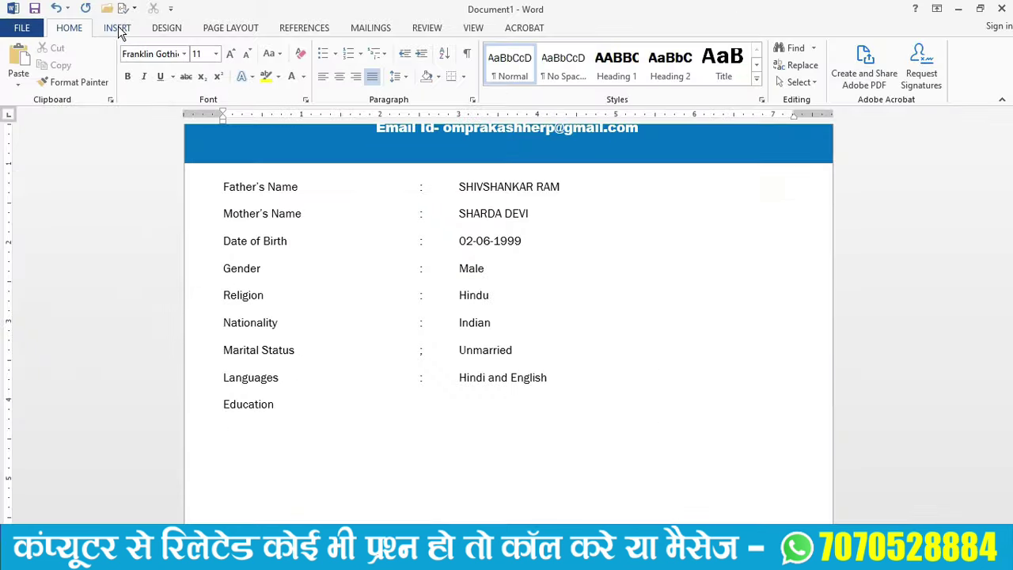
Insert a 4-column, 1-row table below the Education heading
{"action": "left_click", "coordinate": [117, 29]}
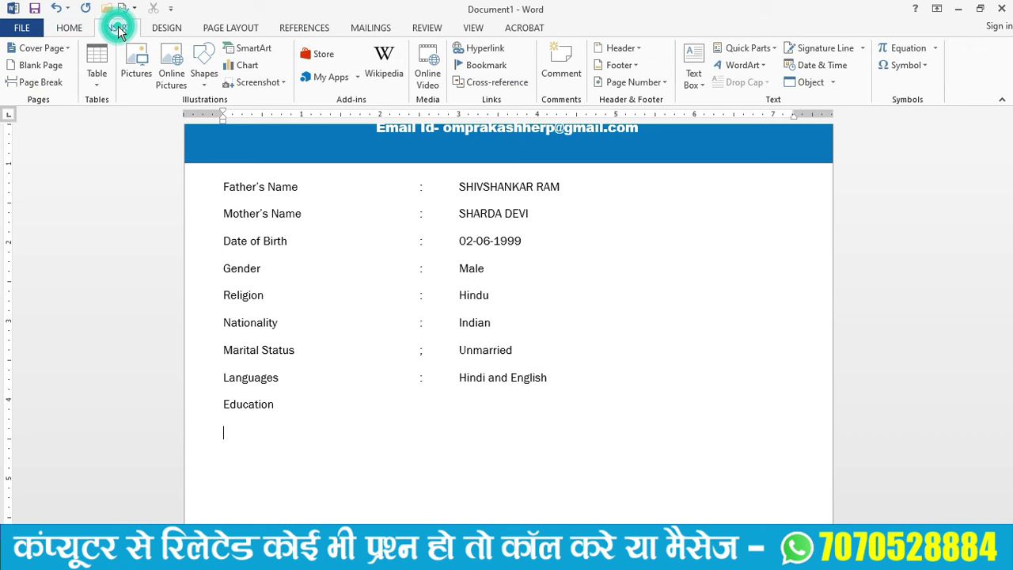
{"action": "left_click", "coordinate": [98, 75]}
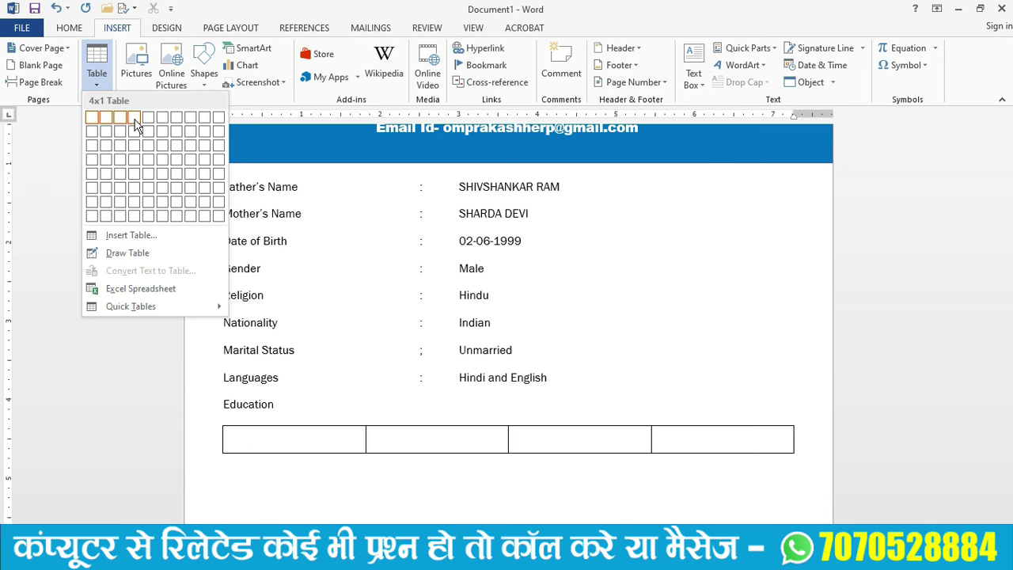
{"action": "left_click", "coordinate": [135, 124]}
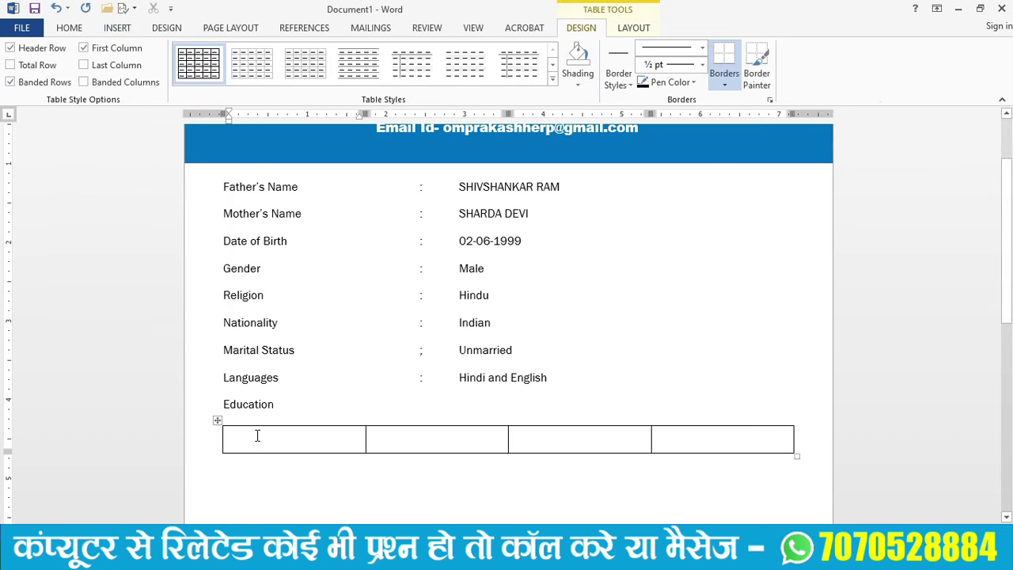
Try line spacing options on the table cell and leave the font size at 11
{"action": "left_click", "coordinate": [68, 27]}
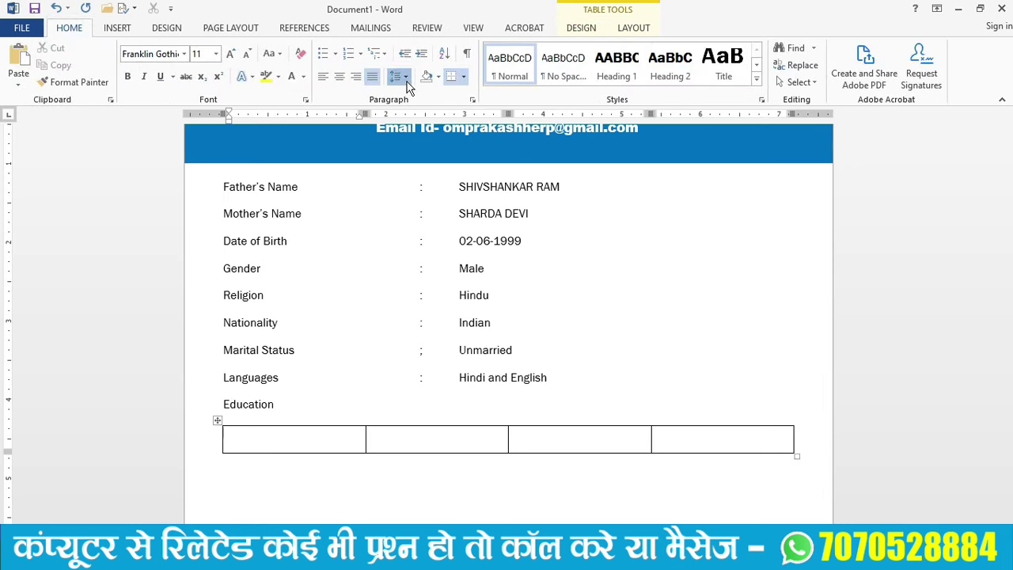
{"action": "left_click", "coordinate": [398, 77]}
{"action": "left_click", "coordinate": [417, 131]}
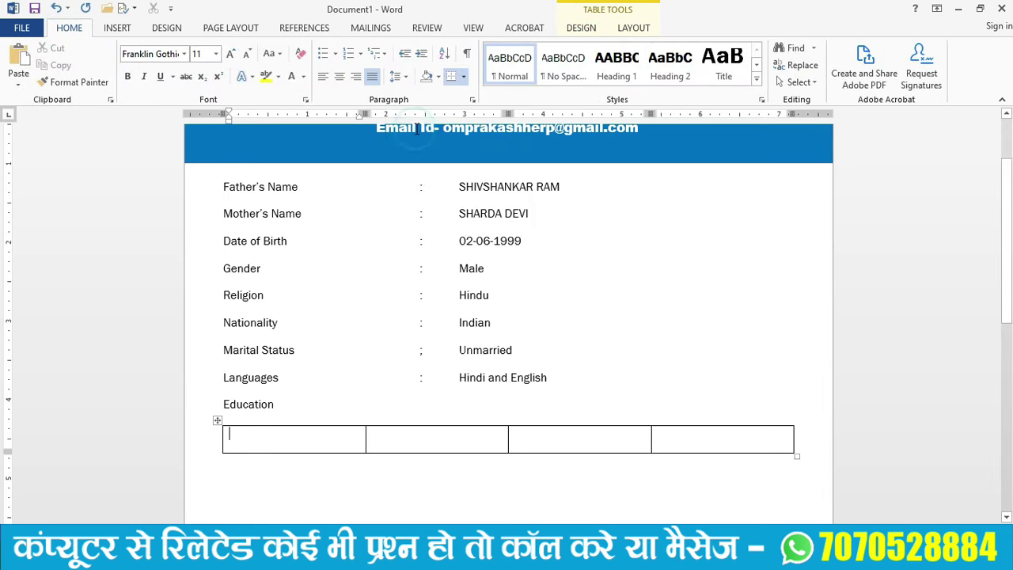
{"action": "left_click", "coordinate": [398, 77]}
{"action": "left_click", "coordinate": [407, 109]}
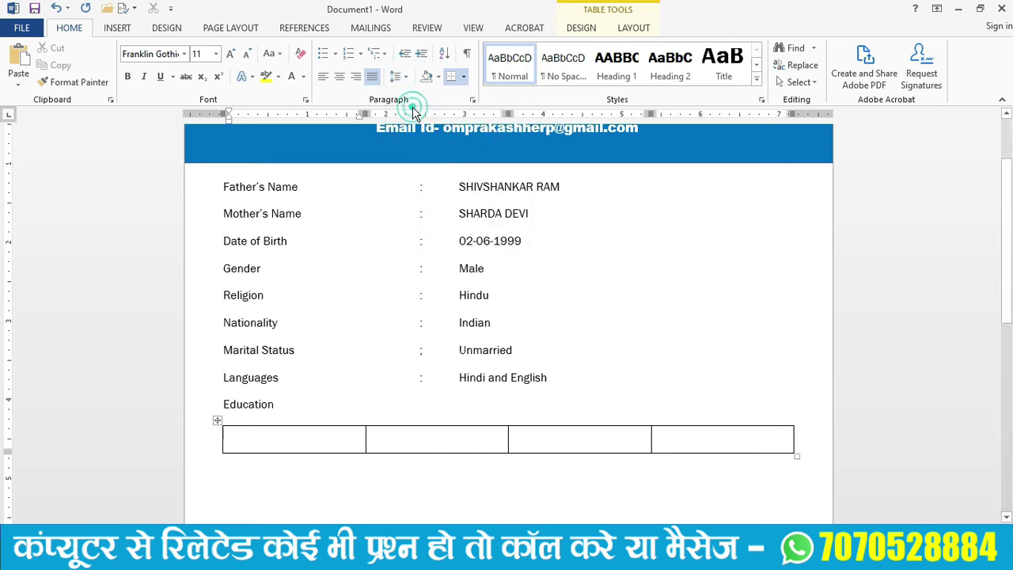
{"action": "left_click", "coordinate": [246, 55]}
{"action": "left_click", "coordinate": [231, 55]}
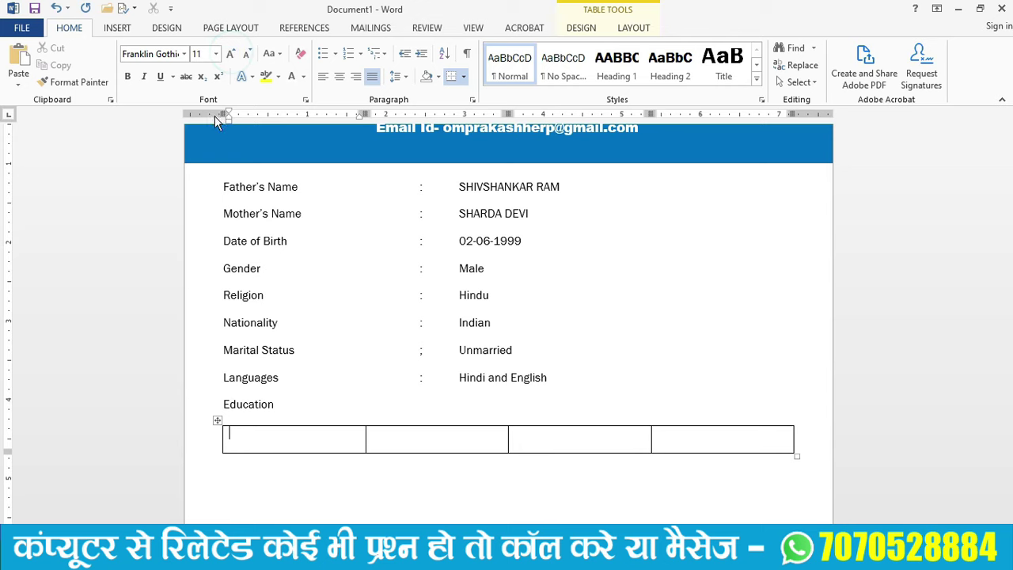
Enter 'Education' and 'College' in the first two header cells
{"action": "type", "text": "E"}
{"action": "type", "text": "ducation"}
{"action": "key", "text": "Tab"}
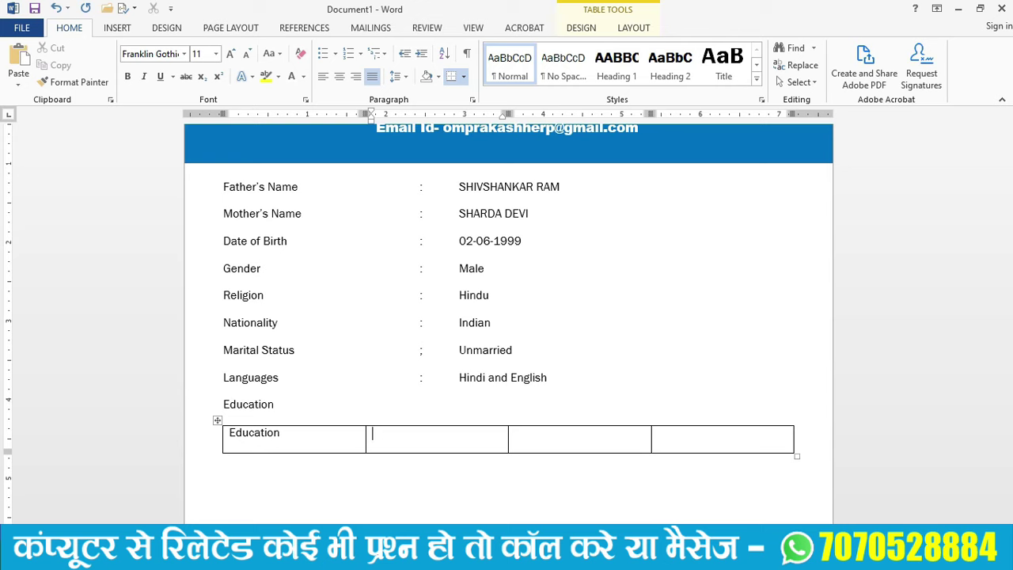
{"action": "type", "text": "Calle"}
{"action": "type", "text": "ge"}
{"action": "left_click", "coordinate": [515, 433]}
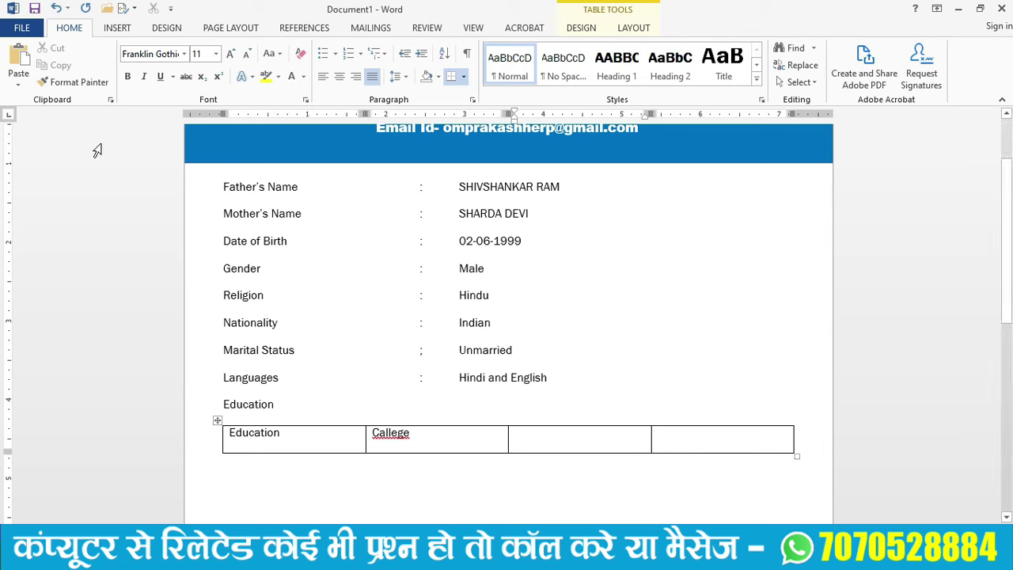
{"action": "left_click", "coordinate": [384, 434]}
{"action": "key", "text": "BackSpace"}
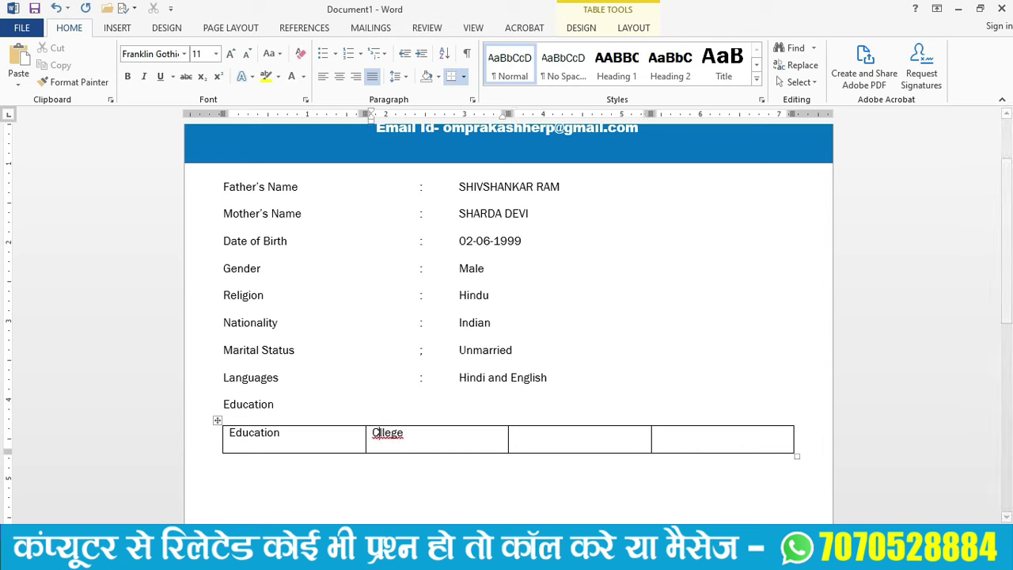
{"action": "type", "text": "o"}
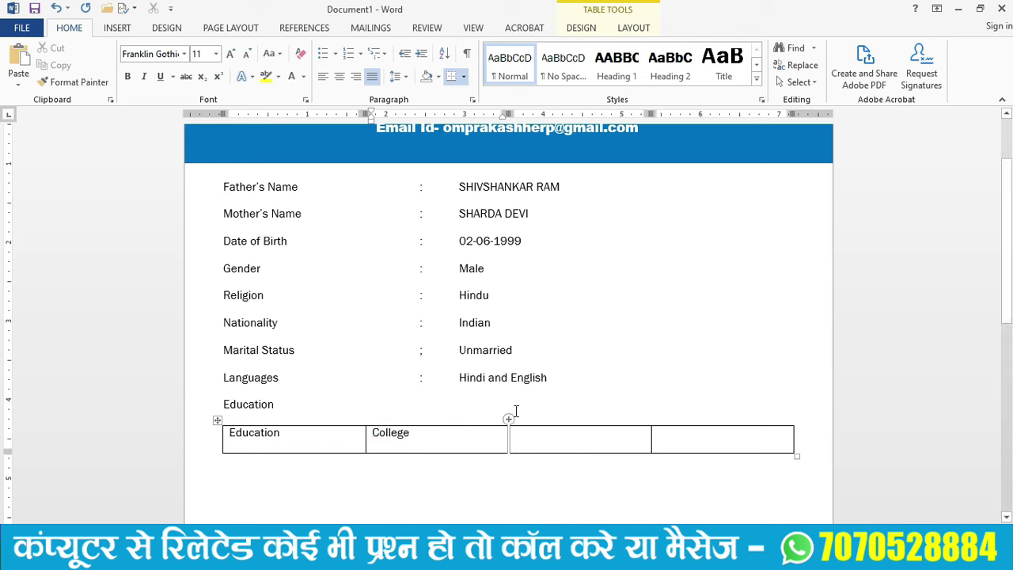
{"action": "left_click", "coordinate": [449, 437]}
{"action": "key", "text": "Tab"}
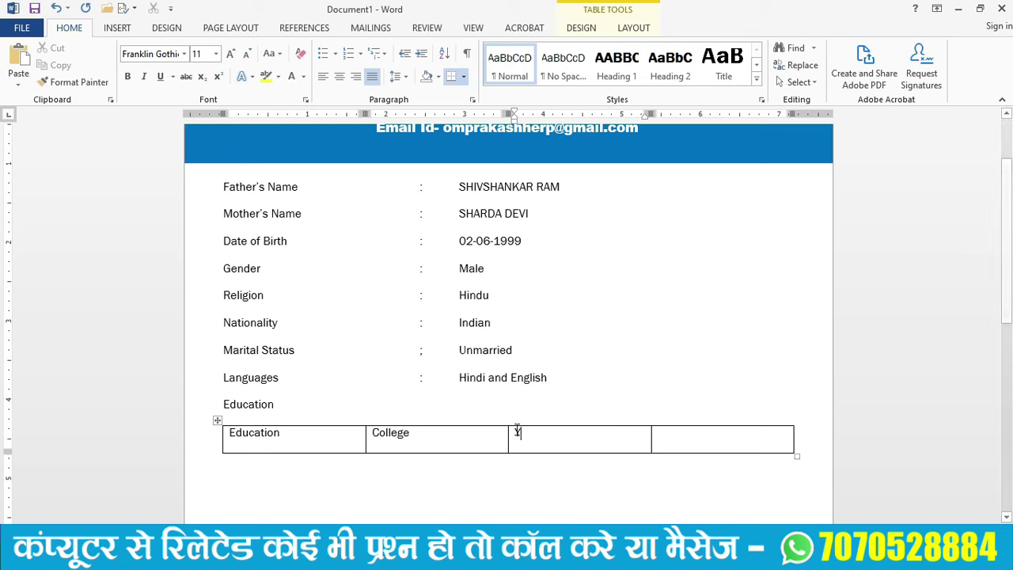
Enter 'Year of Passing' and 'Marks' headers and add an empty second row
{"action": "type", "text": "Year of "}
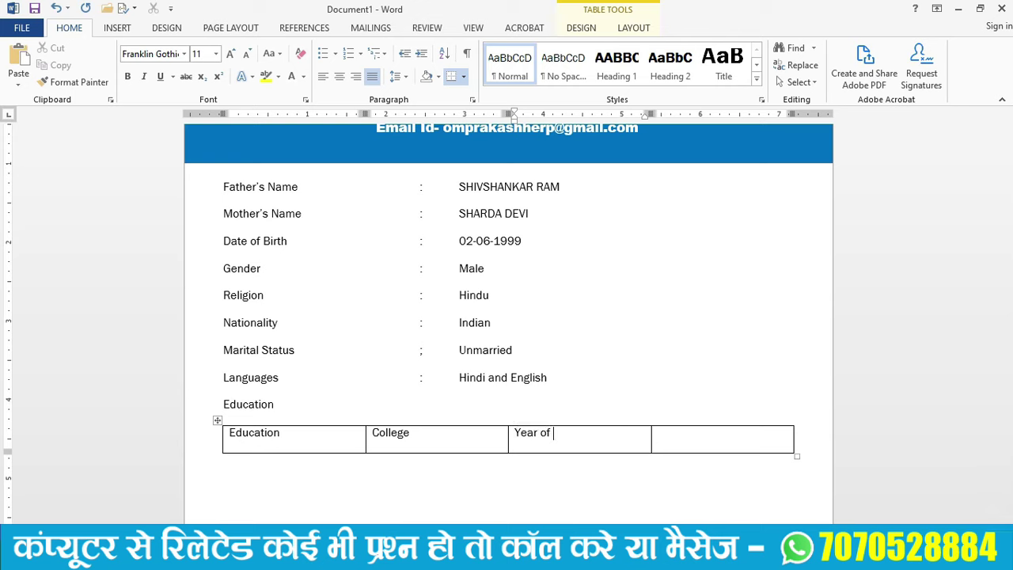
{"action": "type", "text": "Pass"}
{"action": "type", "text": "ing"}
{"action": "key", "text": "Tab"}
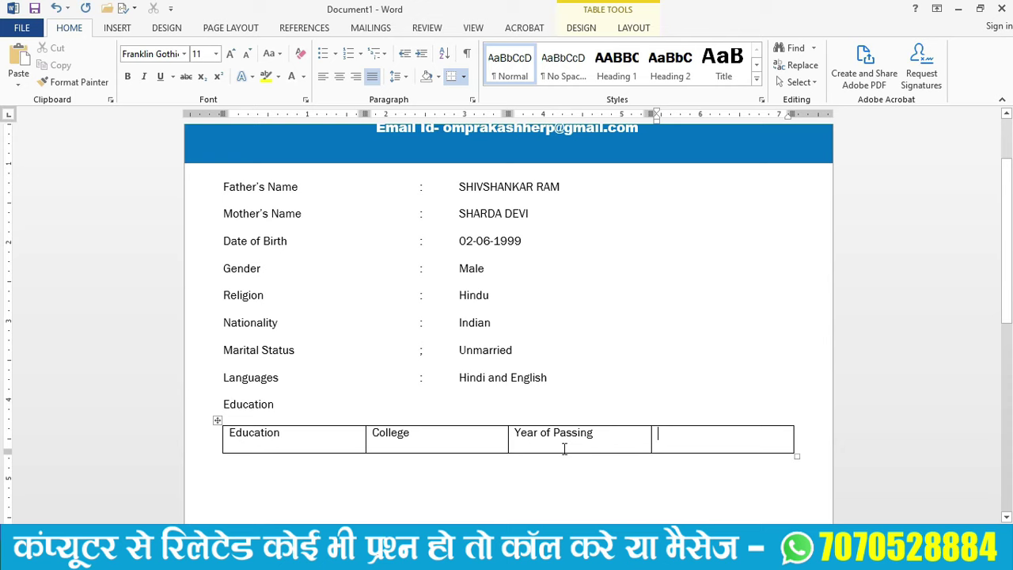
{"action": "type", "text": "Marks"}
{"action": "key", "text": "Tab"}
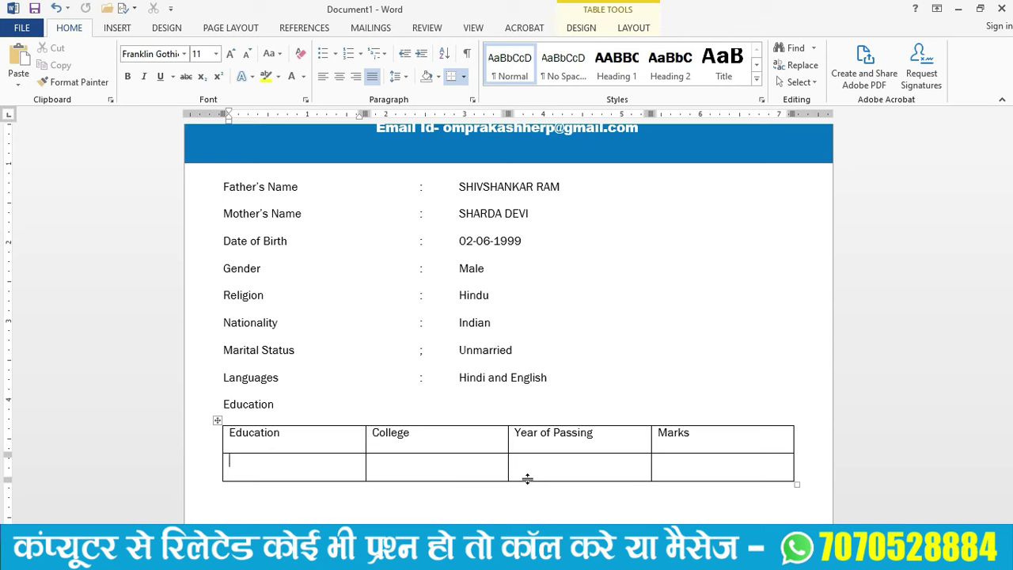
Fill the Matric row with BSEB PATNA, 2015 and 345, then add a new row
{"action": "type", "text": "Ma"}
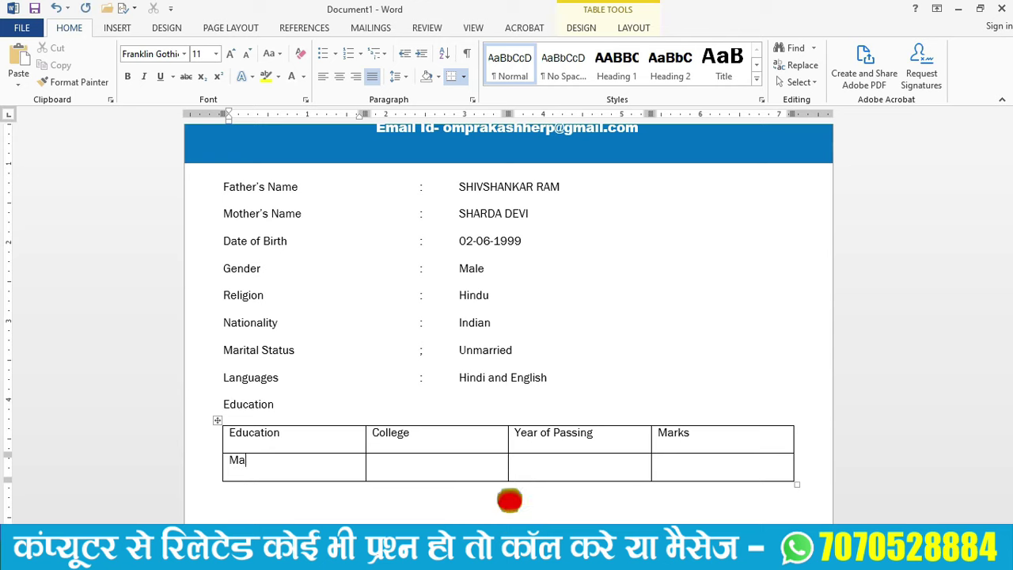
{"action": "type", "text": "tric"}
{"action": "key", "text": "Tab"}
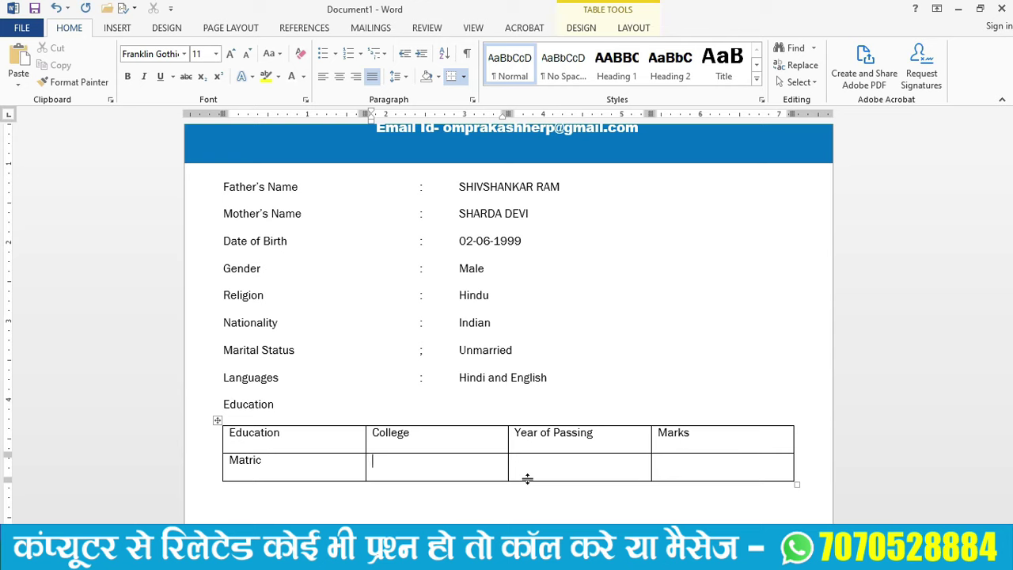
{"action": "type", "text": "BSEB "}
{"action": "type", "text": "p"}
{"action": "key", "text": "BackSpace"}
{"action": "type", "text": "PATNA"}
{"action": "key", "text": "Tab"}
{"action": "type", "text": "2015"}
{"action": "key", "text": "Tab"}
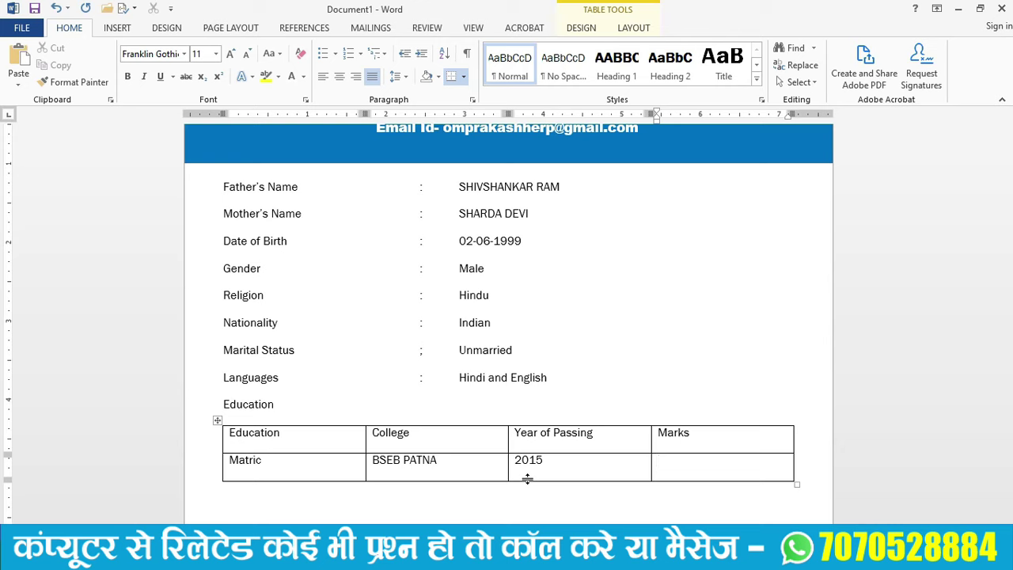
{"action": "type", "text": "345"}
{"action": "key", "text": "Tab"}
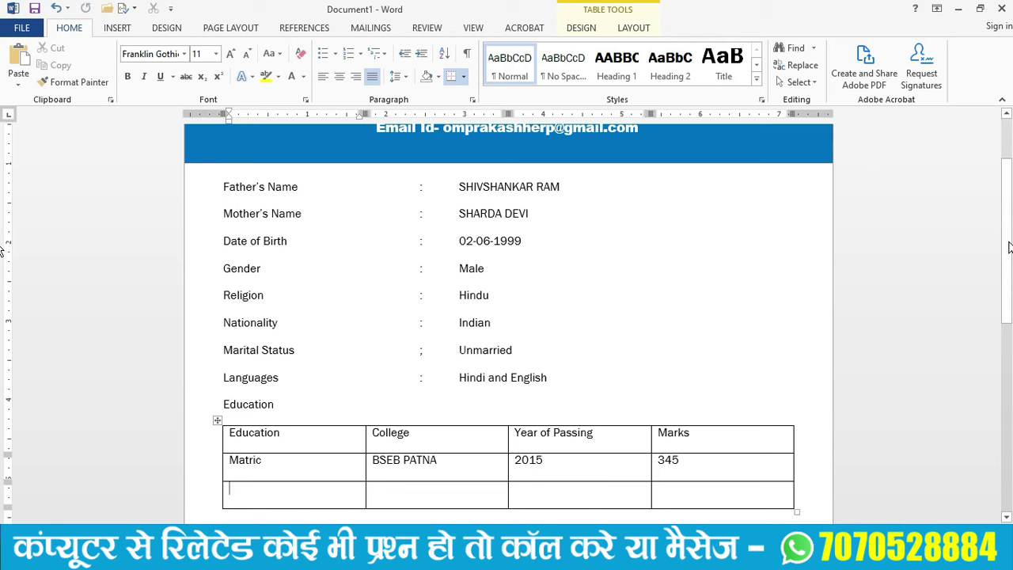
{"action": "scroll", "coordinate": [4, 251], "scroll_direction": "down", "scroll_amount": 2}
{"action": "scroll", "coordinate": [4, 252], "scroll_direction": "down", "scroll_amount": 2}
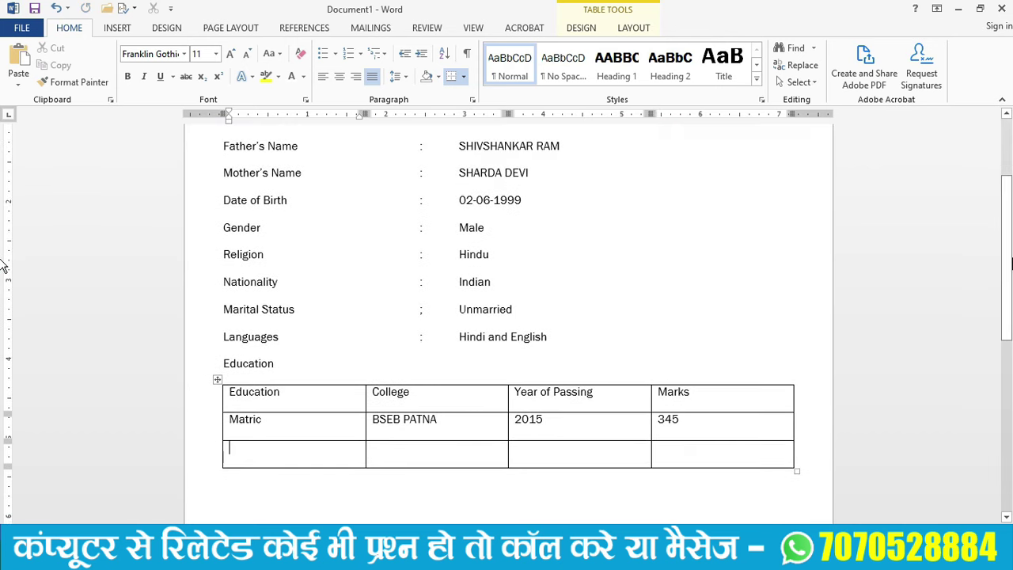
Fill the Inter row with BSEB PATNA, 2017 and 365
{"action": "type", "text": "iN"}
{"action": "key", "text": "BackSpace"}
{"action": "key", "text": "BackSpace"}
{"action": "type", "text": "Inter"}
{"action": "left_click", "coordinate": [372, 448]}
{"action": "type", "text": "B"}
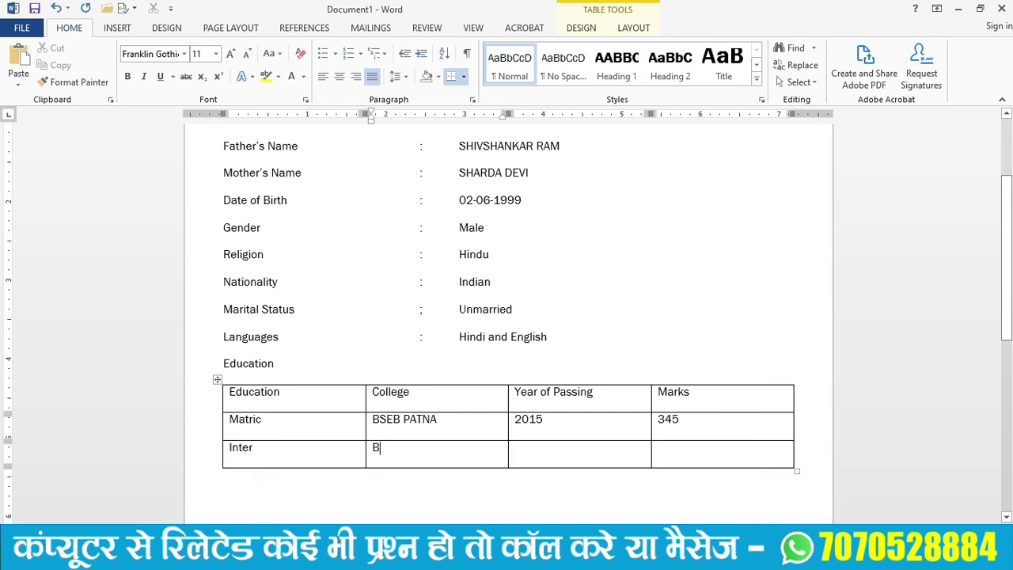
{"action": "type", "text": "SEB"}
{"action": "type", "text": " PATNA"}
{"action": "key", "text": "Tab"}
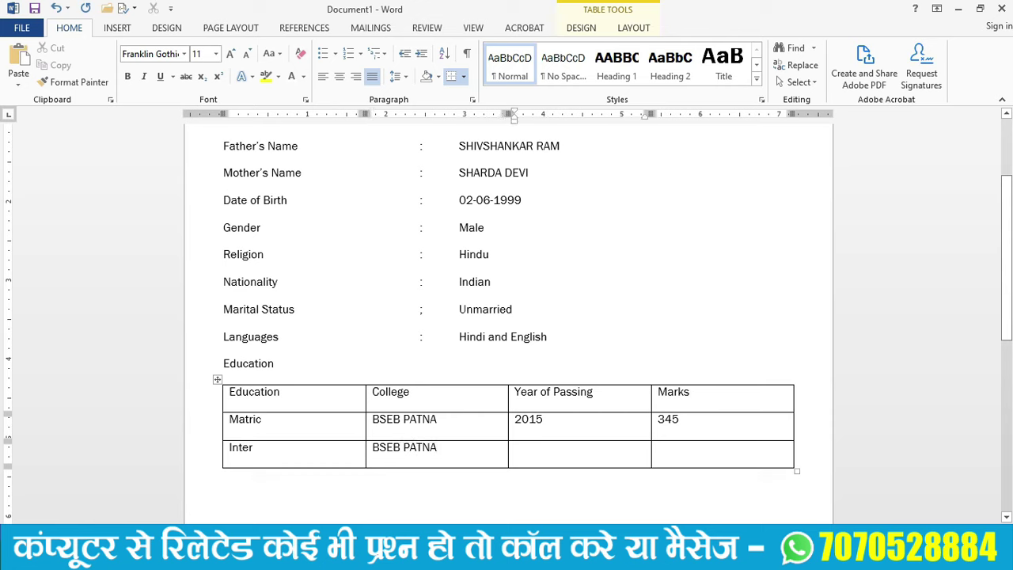
{"action": "type", "text": "2017"}
{"action": "key", "text": "Tab"}
{"action": "type", "text": "365"}
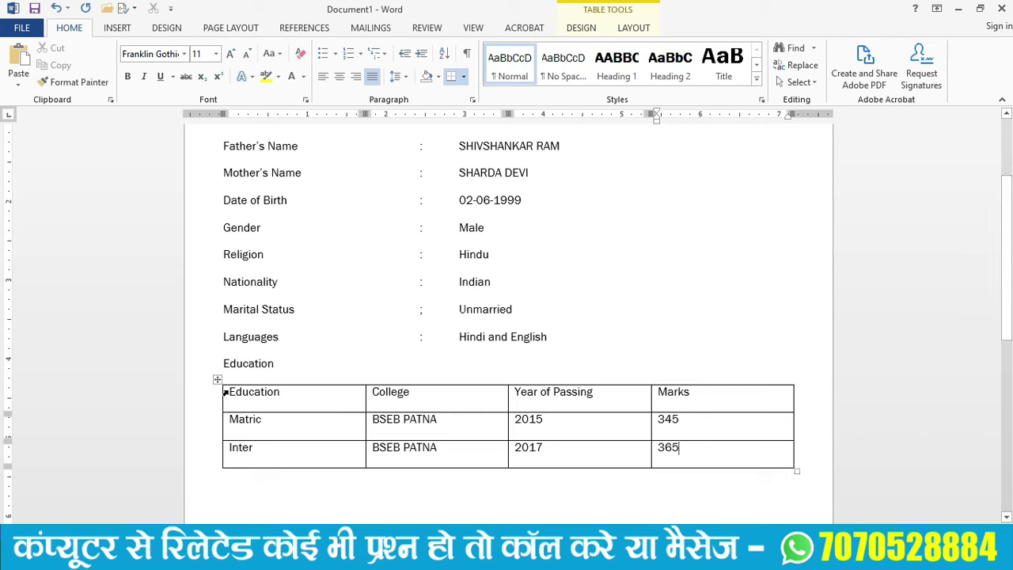
Center all Education table text horizontally and vertically in its cells
{"action": "mouse_move", "coordinate": [241, 395]}
{"action": "left_mouse_down"}
{"action": "mouse_move", "coordinate": [633, 446]}
{"action": "mouse_move", "coordinate": [765, 445]}
{"action": "left_mouse_up"}
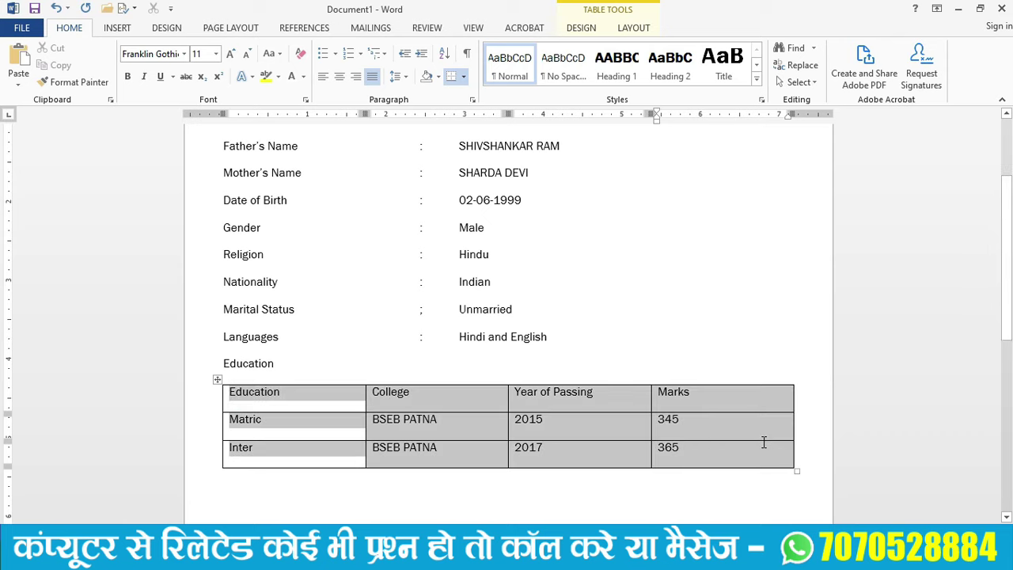
{"action": "left_click", "coordinate": [633, 28]}
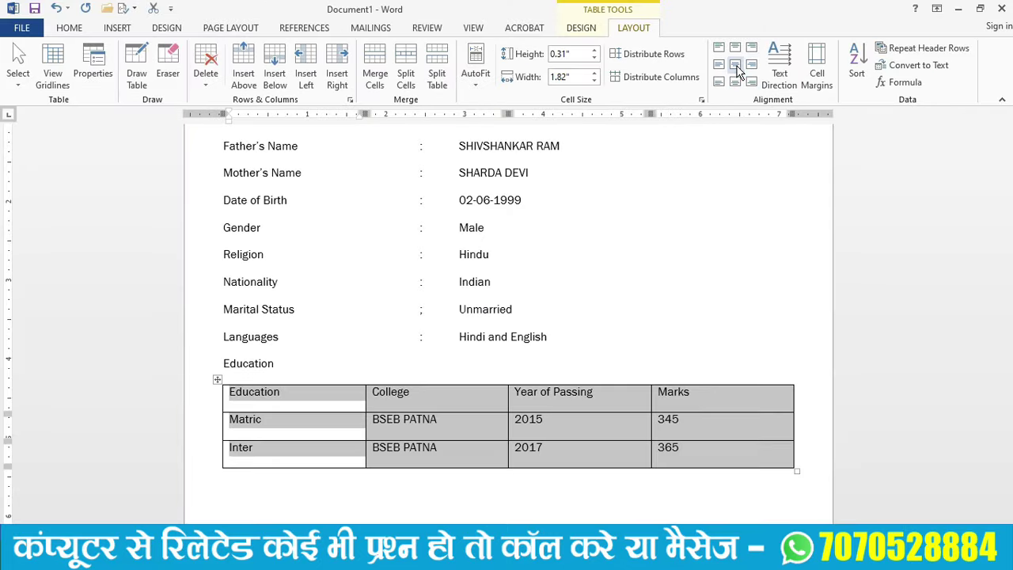
{"action": "left_click", "coordinate": [736, 66]}
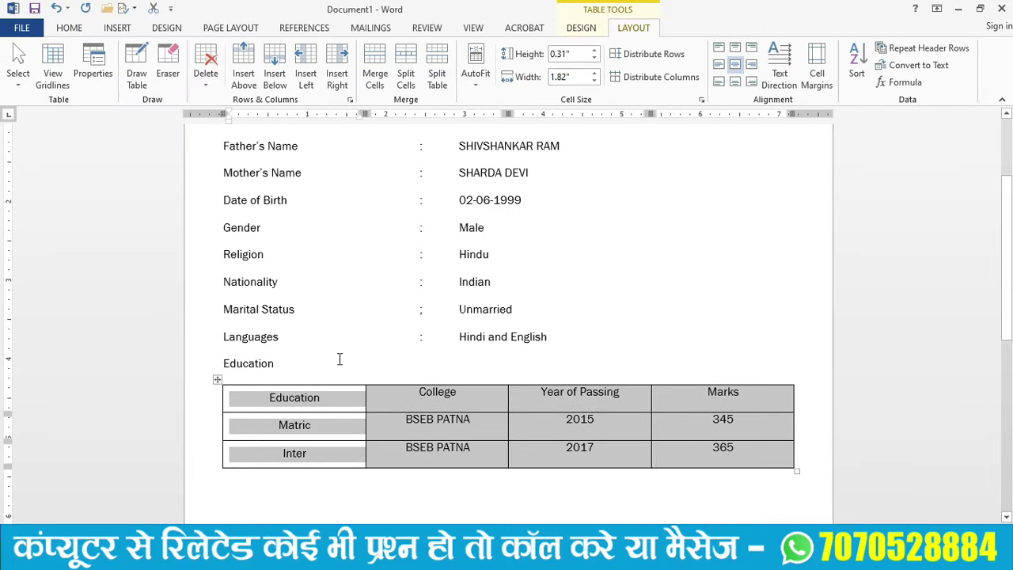
{"action": "left_click", "coordinate": [294, 396]}
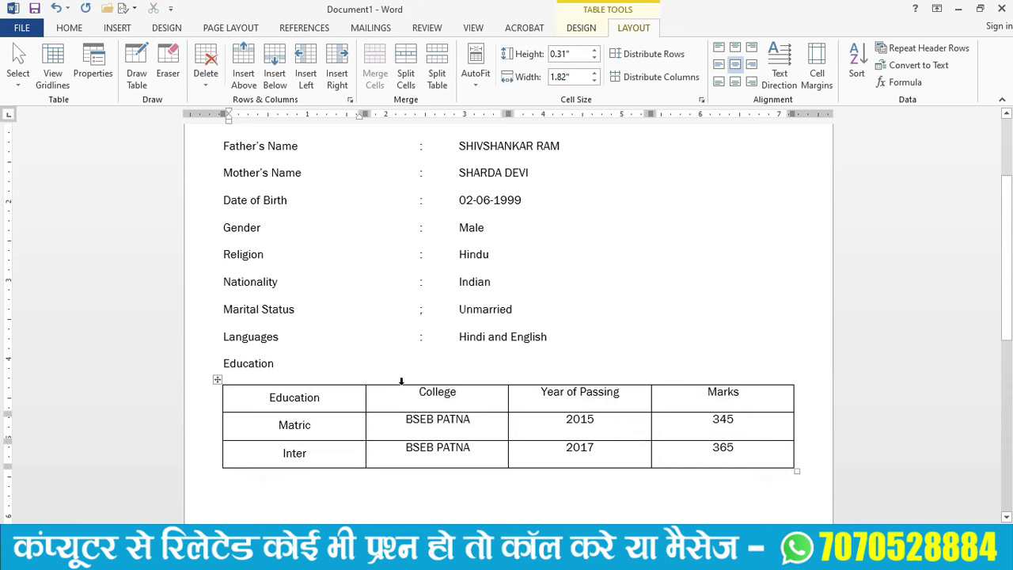
{"action": "left_click_drag", "start_coordinate": [399, 391], "coordinate": [690, 393]}
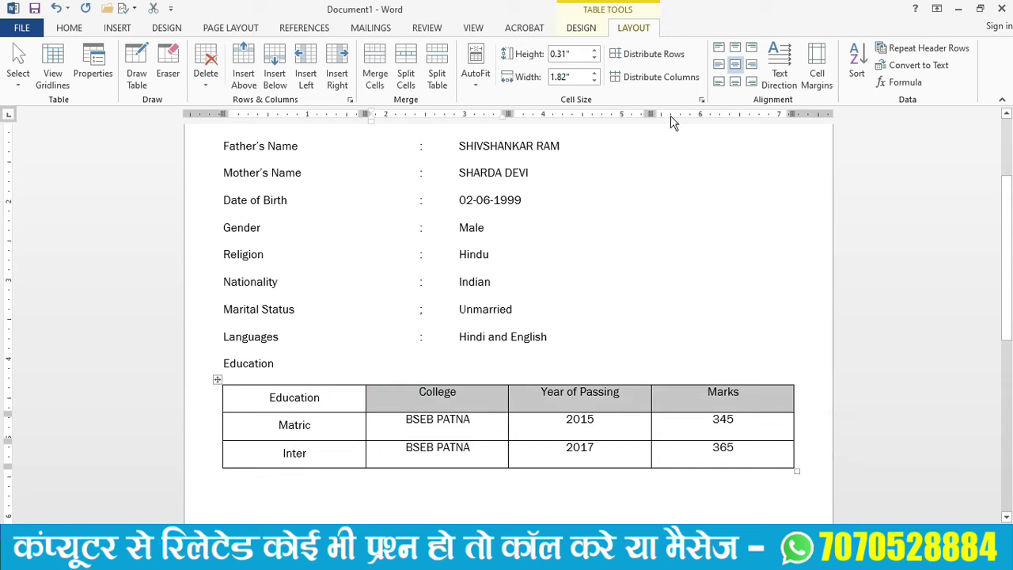
{"action": "left_click", "coordinate": [732, 65]}
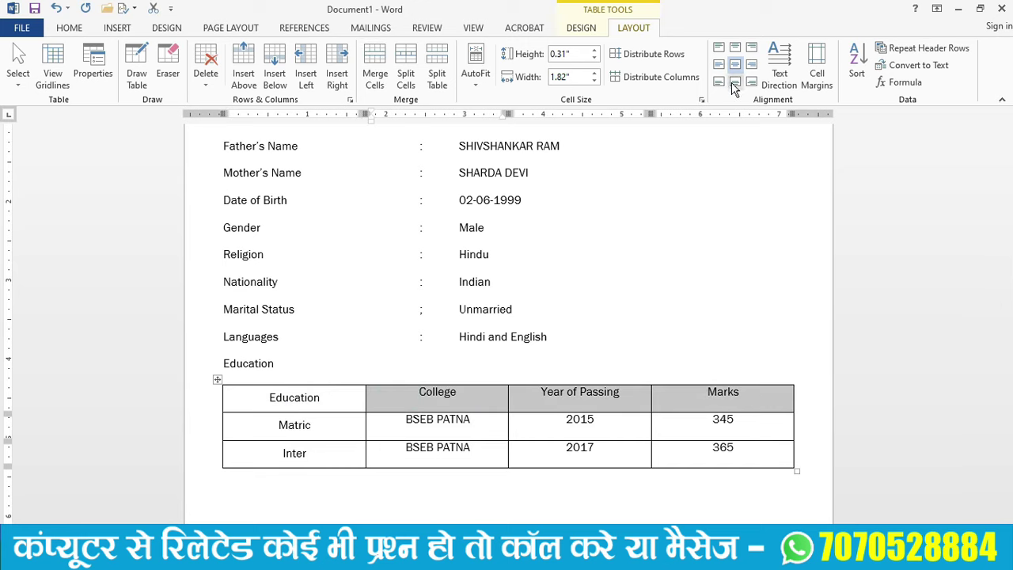
Select the whole header row of the Education table
{"action": "left_click", "coordinate": [301, 391]}
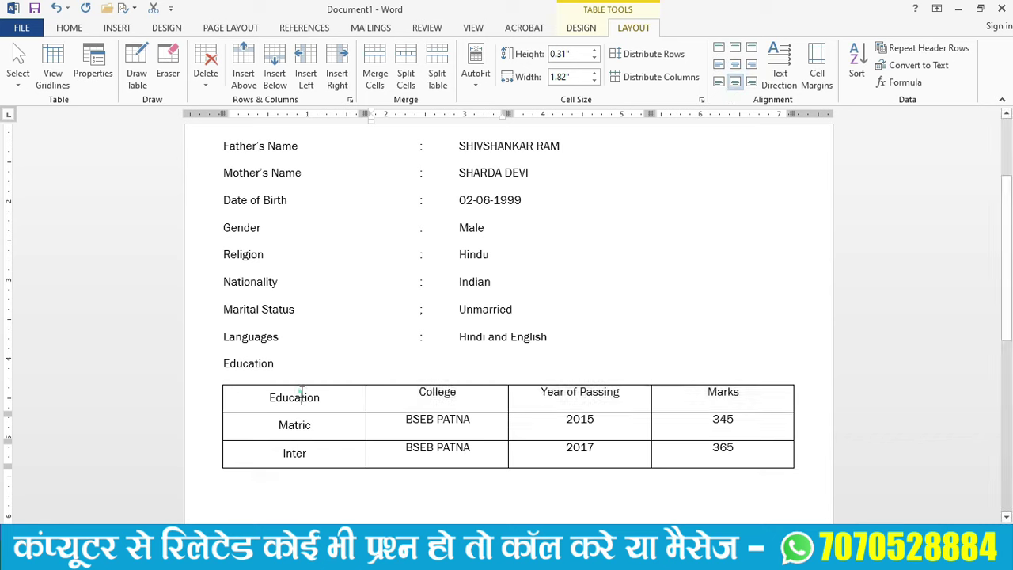
{"action": "left_click", "coordinate": [471, 396]}
{"action": "left_click", "coordinate": [415, 396]}
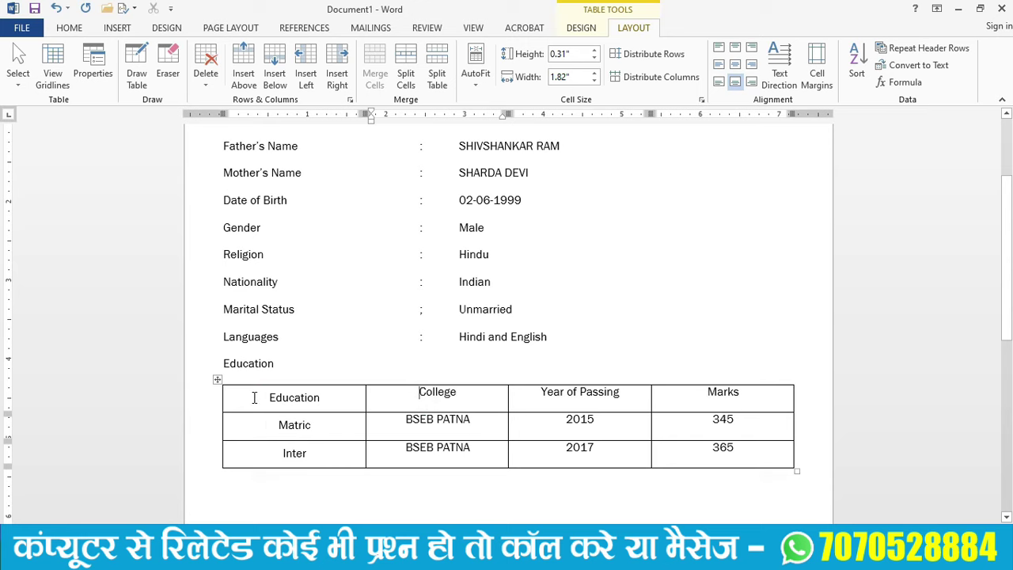
{"action": "left_click_drag", "start_coordinate": [253, 396], "coordinate": [789, 399]}
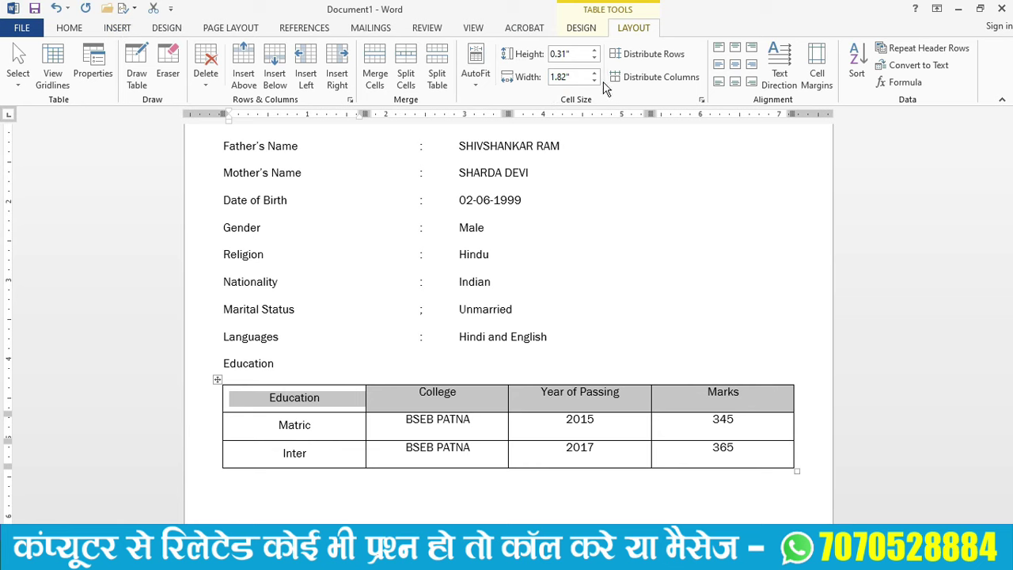
Shade the header row dark blue and make its text white, bold and 16 pt
{"action": "left_click", "coordinate": [585, 30]}
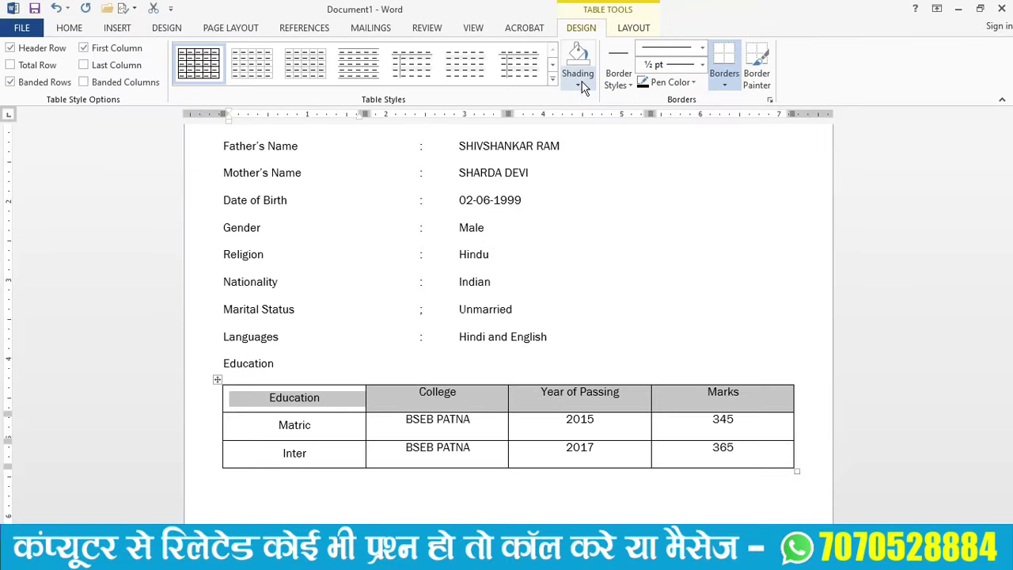
{"action": "left_click", "coordinate": [582, 85]}
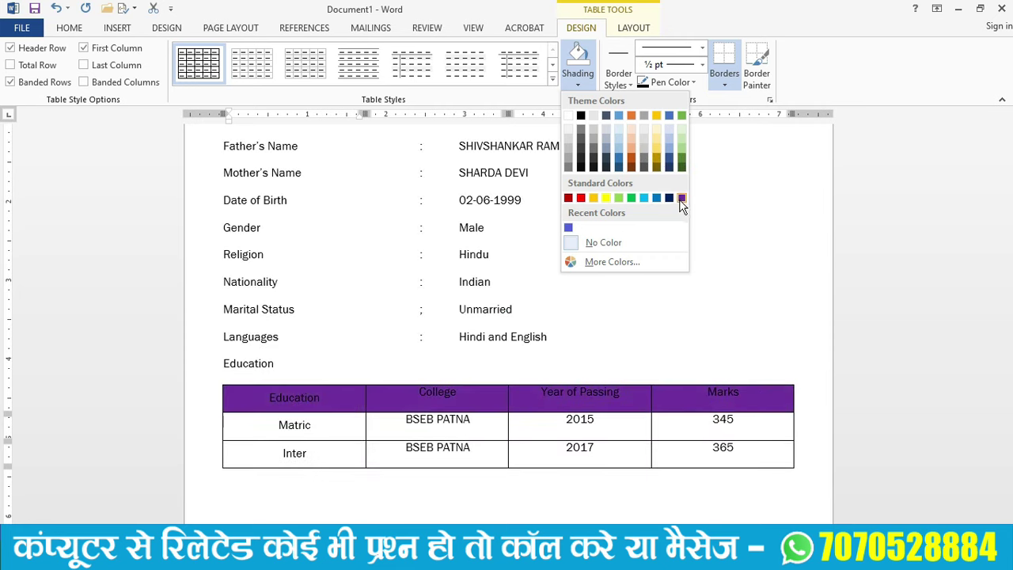
{"action": "left_click", "coordinate": [618, 157]}
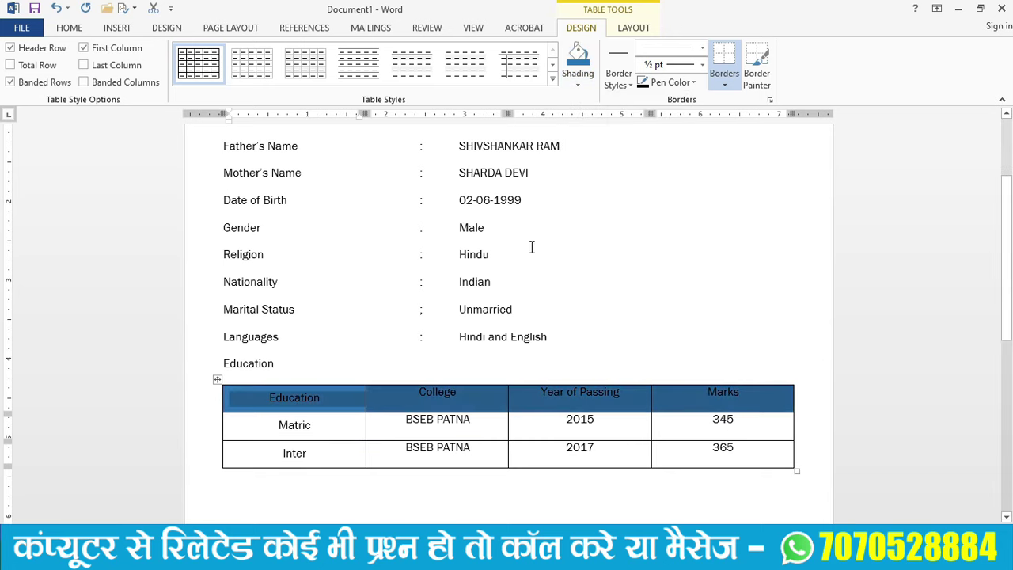
{"action": "left_click", "coordinate": [65, 30]}
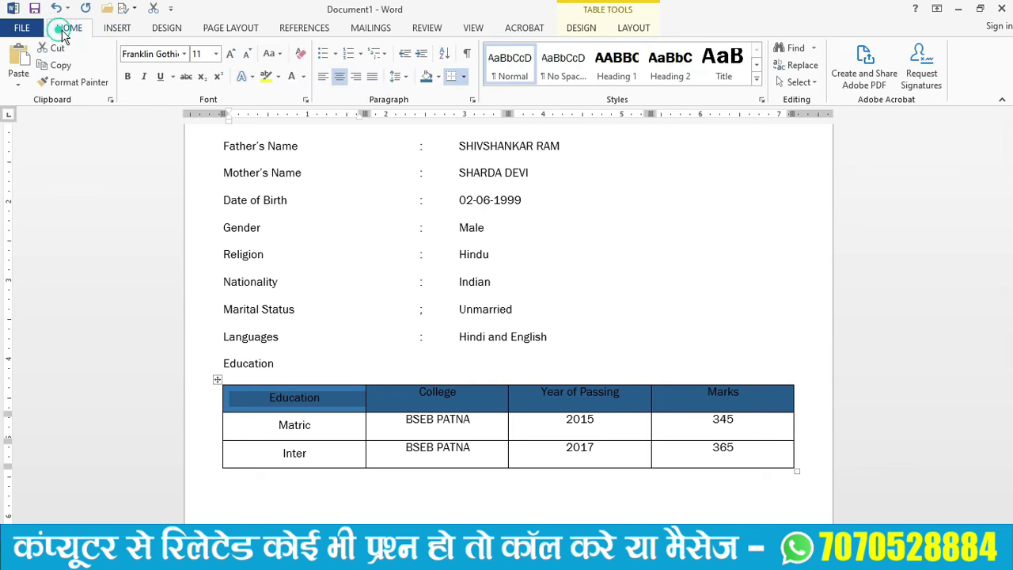
{"action": "left_click", "coordinate": [303, 76]}
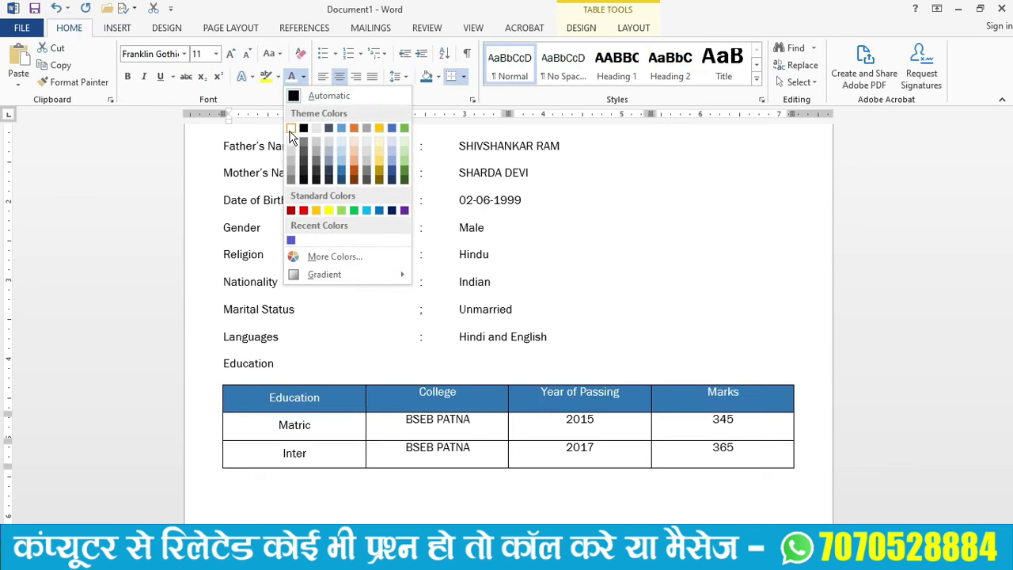
{"action": "left_click", "coordinate": [291, 129]}
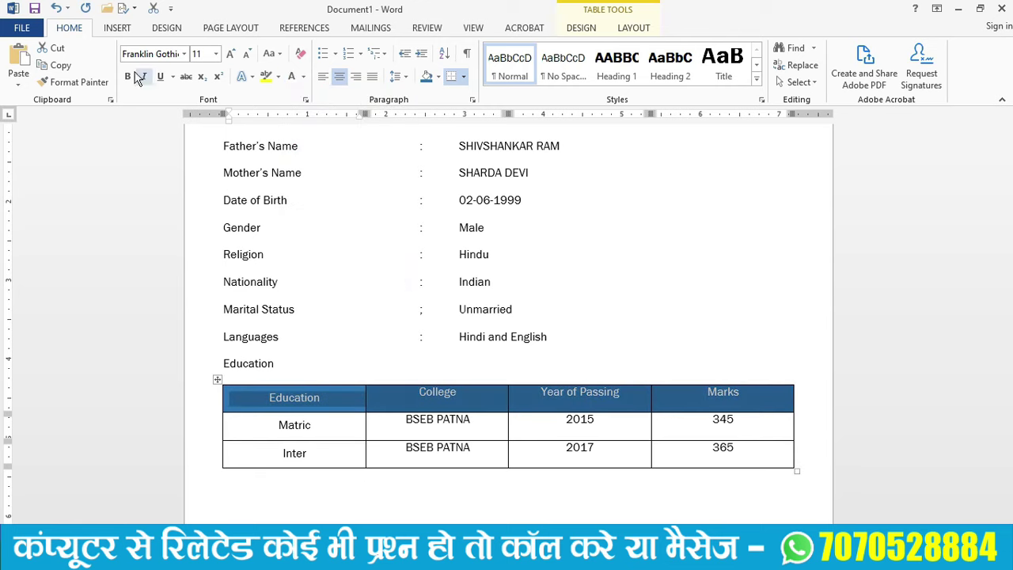
{"action": "left_click", "coordinate": [127, 76]}
{"action": "left_click", "coordinate": [231, 57]}
{"action": "left_click", "coordinate": [231, 57]}
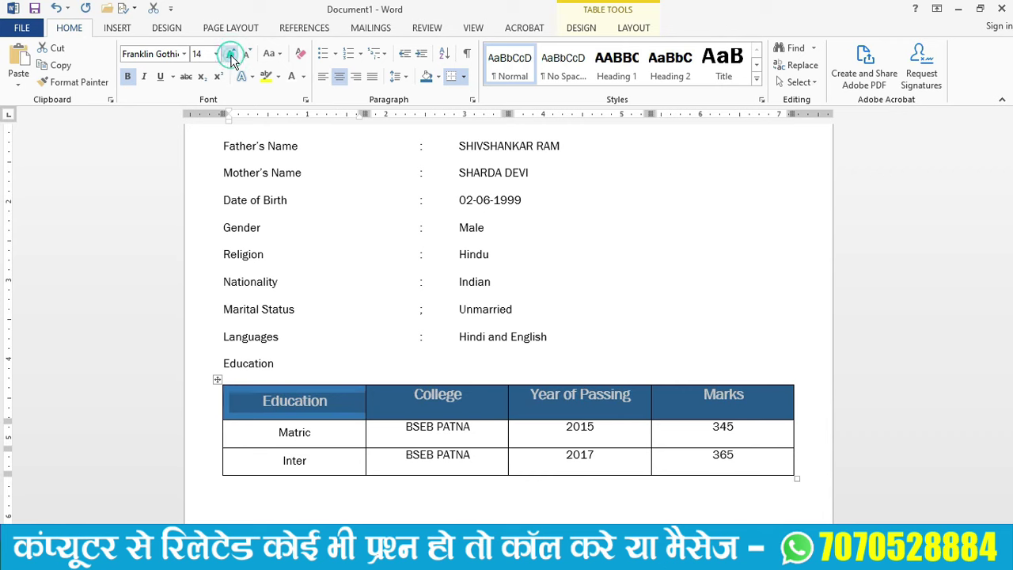
{"action": "left_click", "coordinate": [232, 57]}
Make the Matric and Inter data rows bold
{"action": "left_click", "coordinate": [250, 401]}
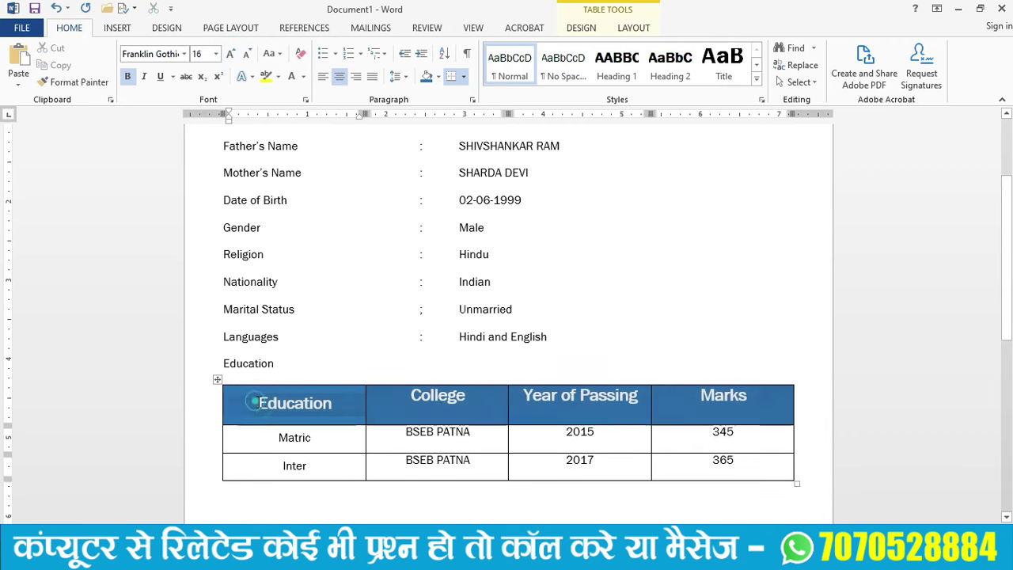
{"action": "left_click", "coordinate": [413, 396]}
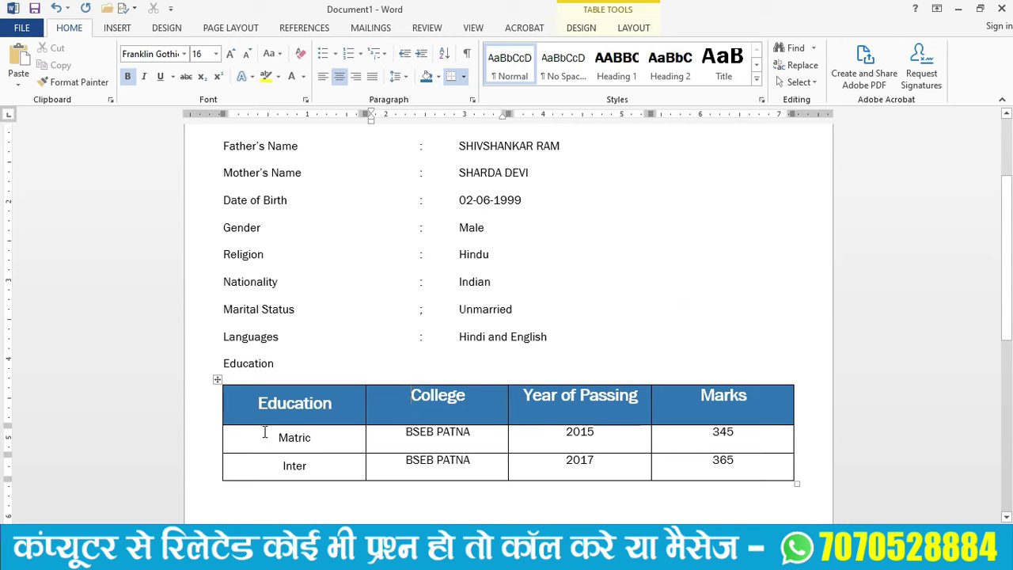
{"action": "left_click_drag", "start_coordinate": [407, 432], "coordinate": [779, 473]}
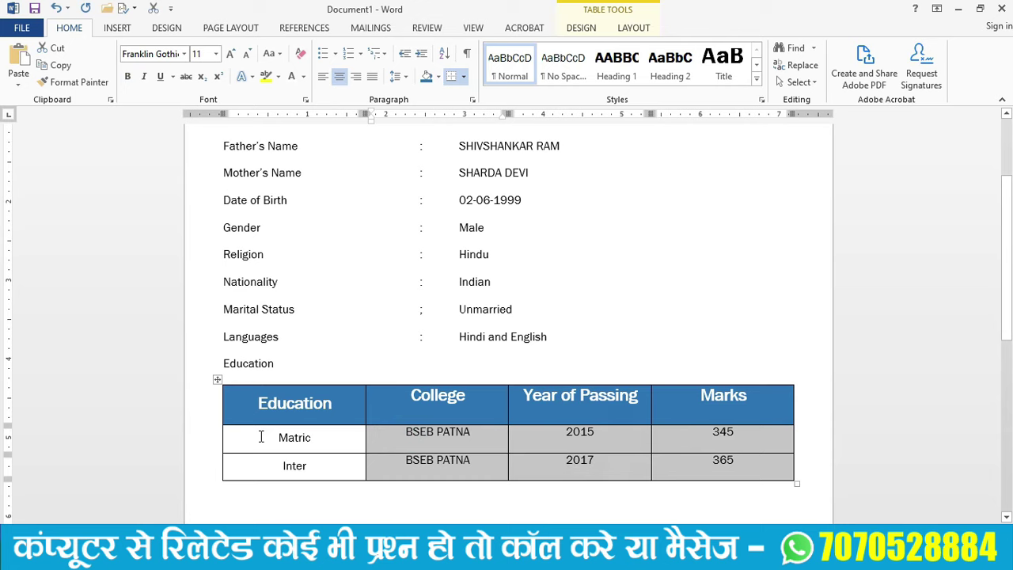
{"action": "left_click_drag", "start_coordinate": [261, 437], "coordinate": [728, 473]}
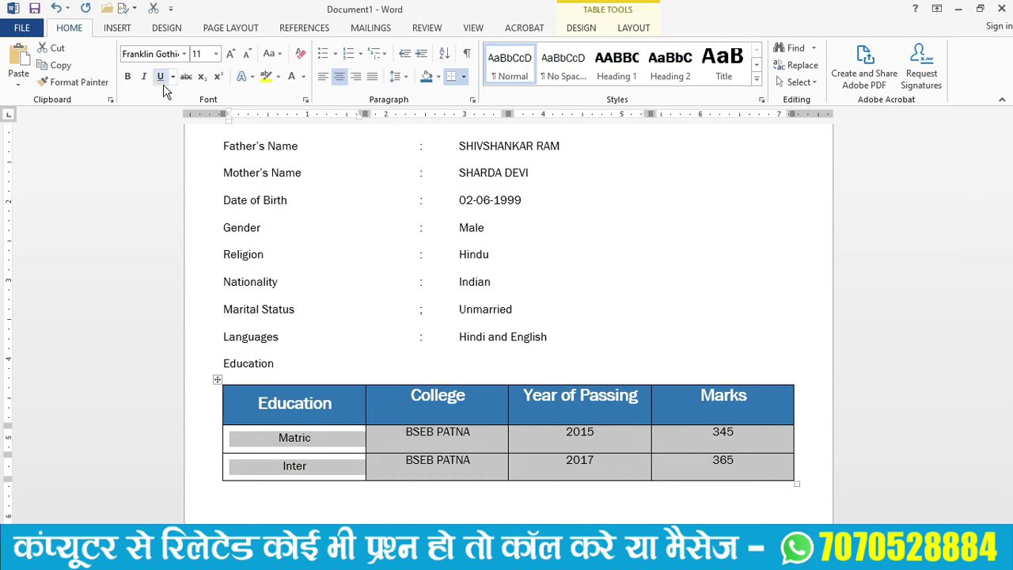
{"action": "left_click", "coordinate": [127, 76]}
{"action": "left_click", "coordinate": [622, 241]}
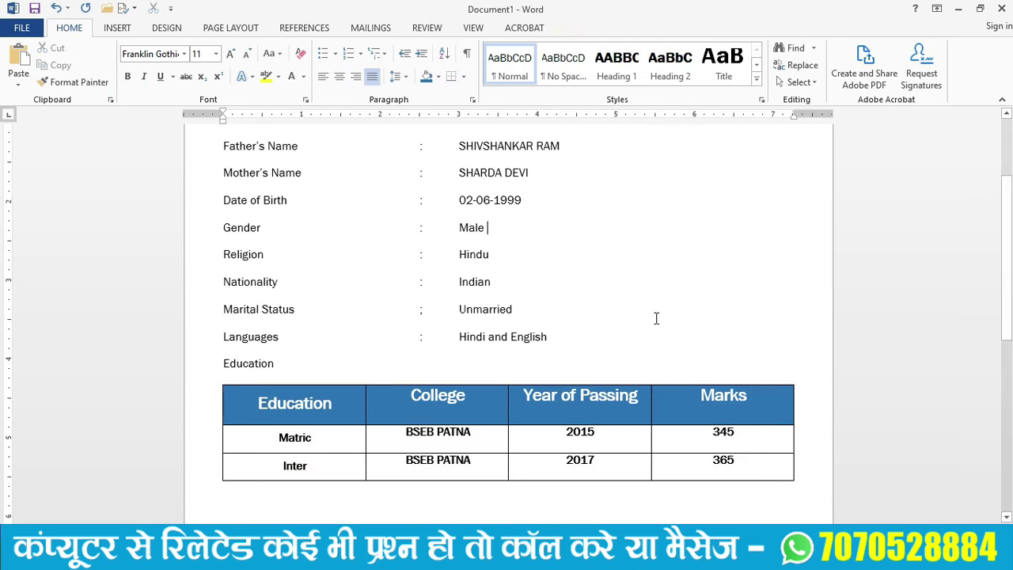
Type the 'Adderss :-' label on the empty line below the Education table
{"action": "scroll", "coordinate": [1007, 350], "scroll_direction": "down", "scroll_amount": 3}
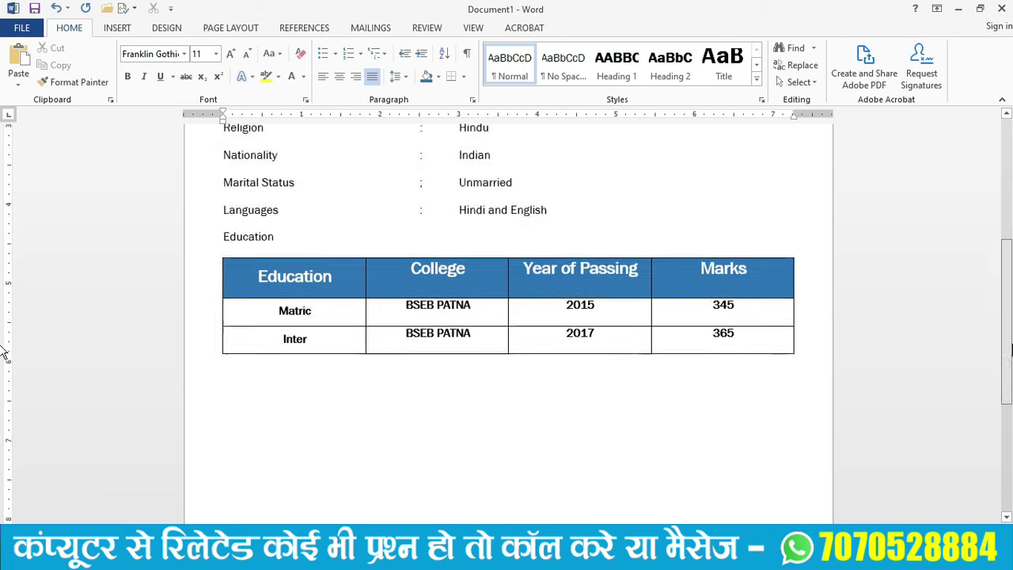
{"action": "scroll", "coordinate": [3, 356], "scroll_direction": "down", "scroll_amount": 5}
{"action": "scroll", "coordinate": [3, 364], "scroll_direction": "down", "scroll_amount": 3}
{"action": "scroll", "coordinate": [3, 373], "scroll_direction": "up", "scroll_amount": 5}
{"action": "scroll", "coordinate": [2, 368], "scroll_direction": "up", "scroll_amount": 2}
{"action": "scroll", "coordinate": [3, 352], "scroll_direction": "up", "scroll_amount": 2}
{"action": "scroll", "coordinate": [4, 336], "scroll_direction": "down", "scroll_amount": 3}
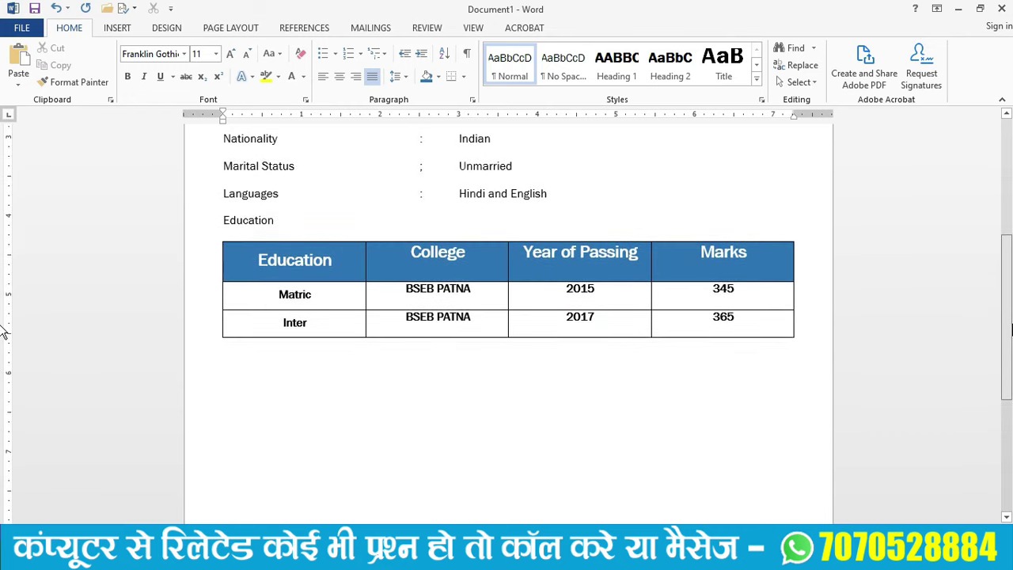
{"action": "scroll", "coordinate": [2, 336], "scroll_direction": "down", "scroll_amount": 2}
{"action": "scroll", "coordinate": [3, 356], "scroll_direction": "down", "scroll_amount": 1}
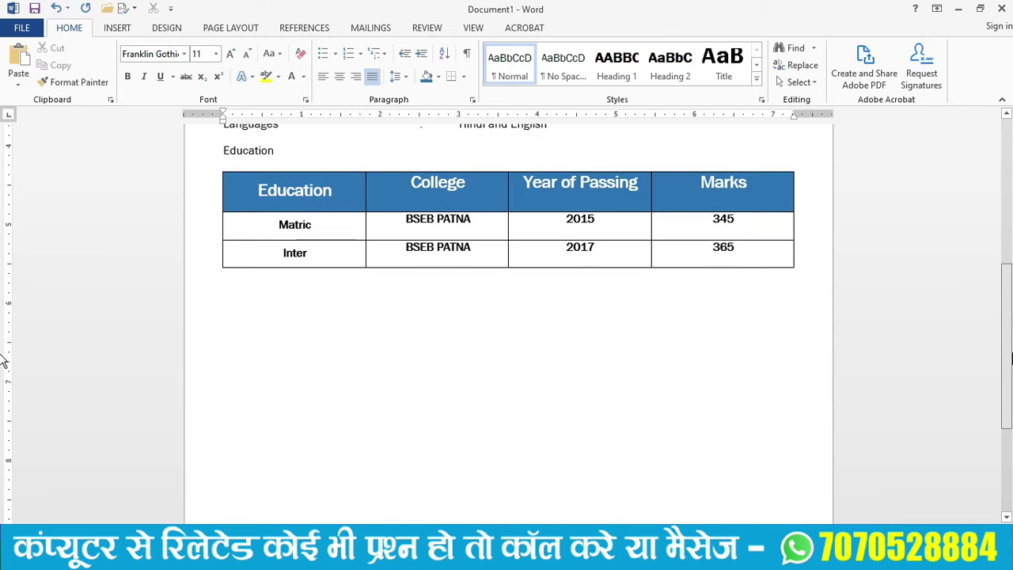
{"action": "left_click", "coordinate": [233, 305]}
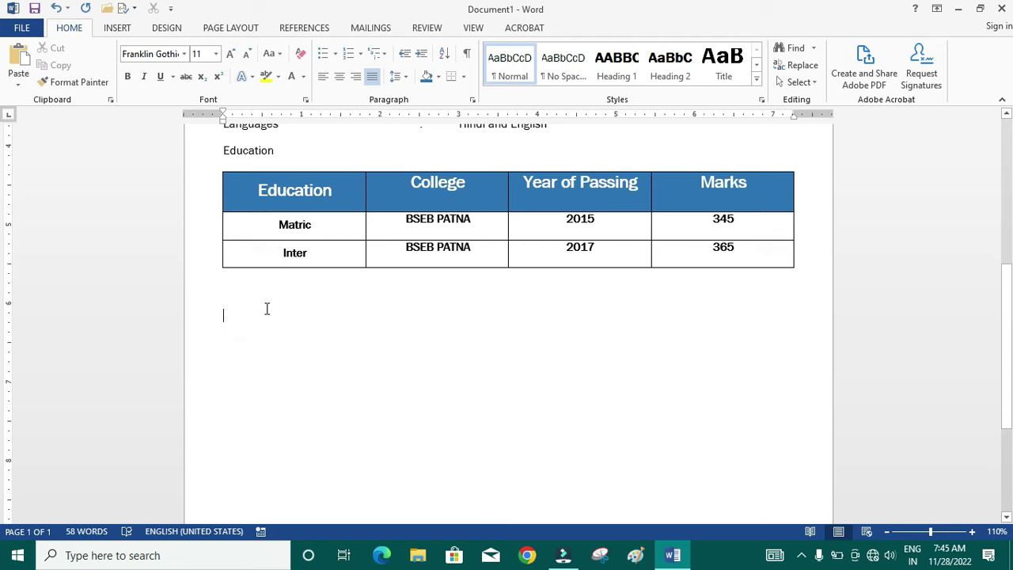
{"action": "type", "text": "aDDERSS "}
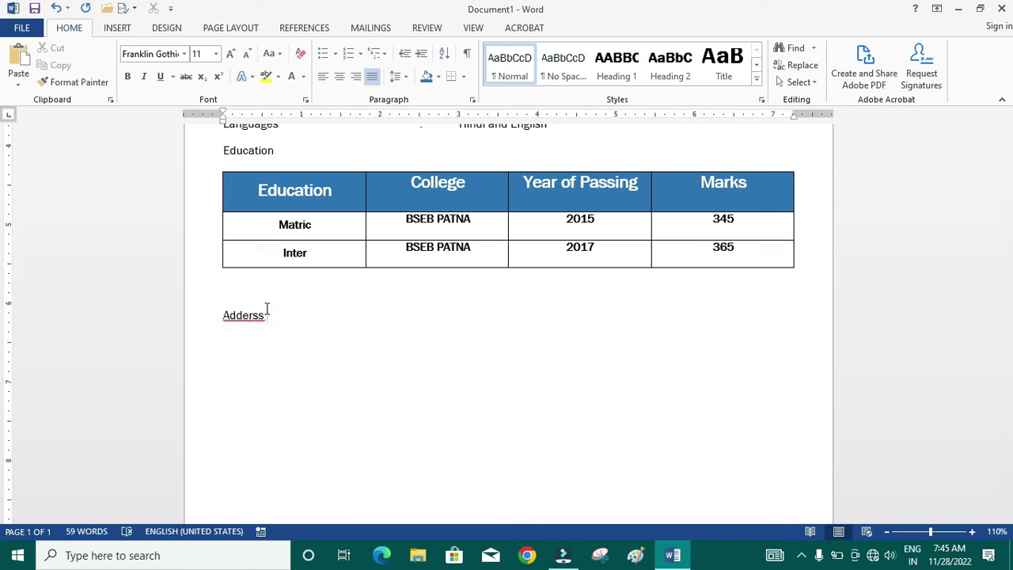
{"action": "type", "text": ":-"}
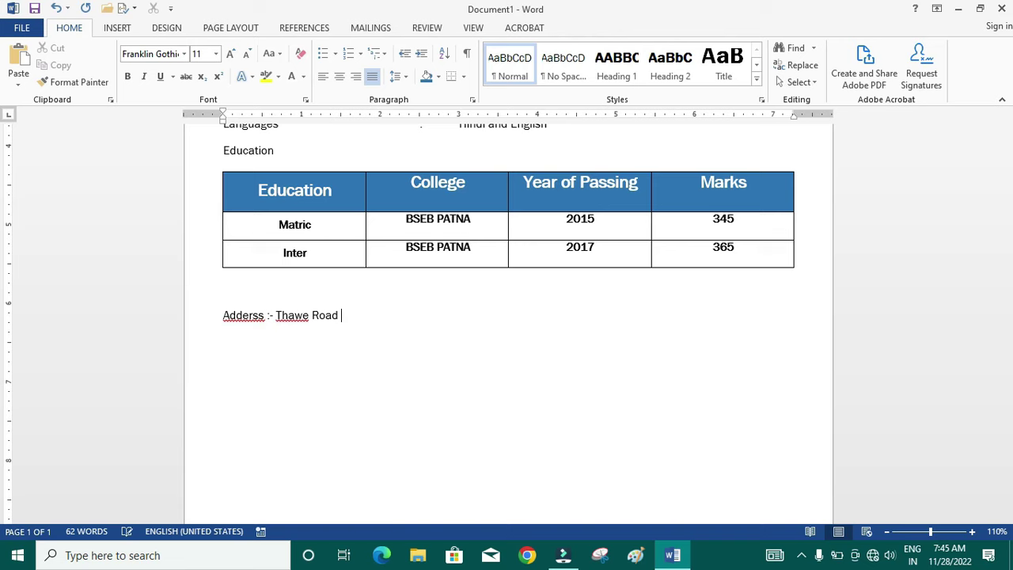
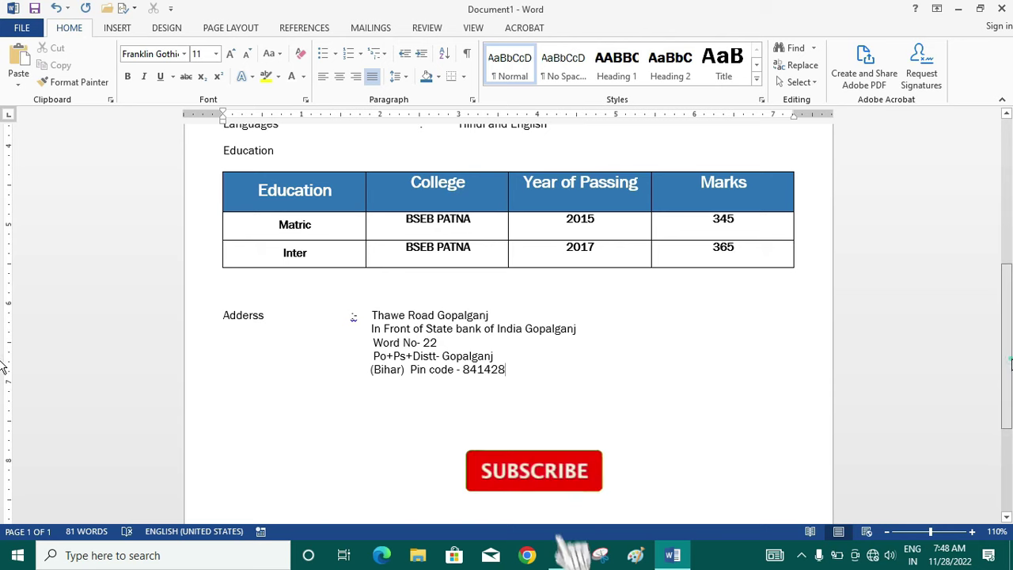
Enter the postal address lines after the label, fixing typos, then add two blank lines
{"action": "key", "text": "Return"}
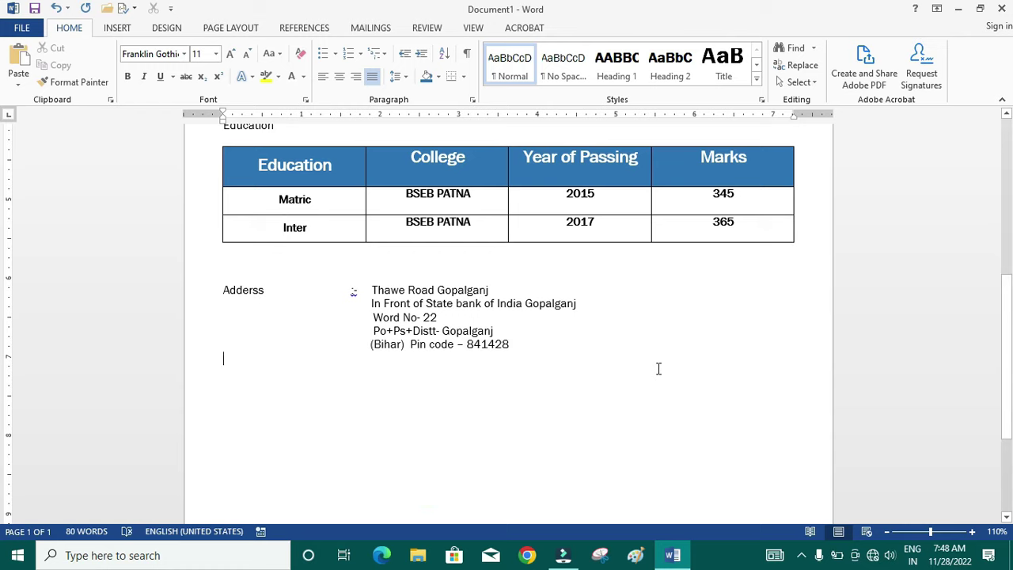
{"action": "key", "text": "Return"}
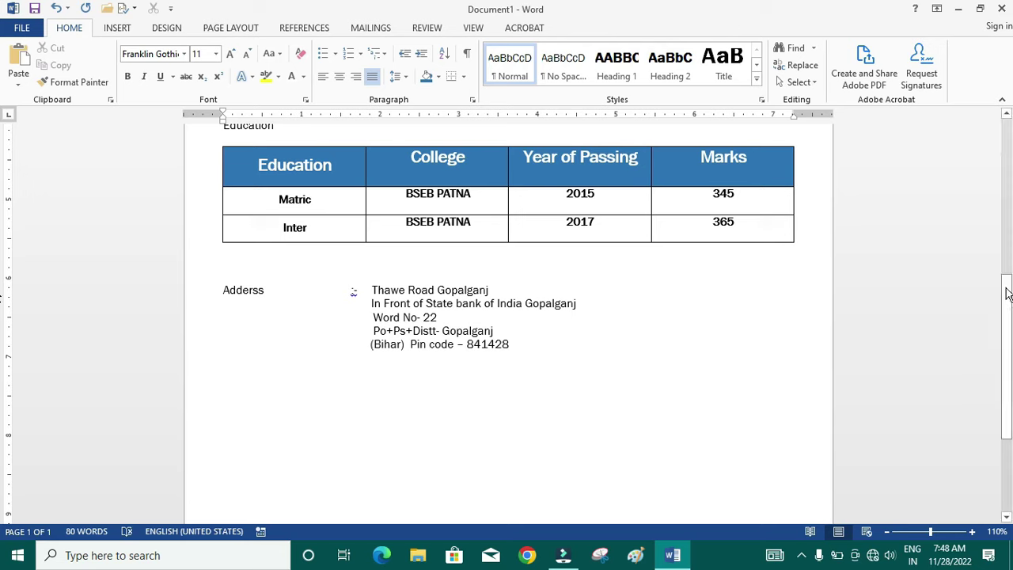
Add a 'Contact No :' line with the phone number below the address
{"action": "scroll", "coordinate": [1009, 270], "scroll_direction": "up", "scroll_amount": 1}
{"action": "mouse_move", "coordinate": [1009, 269]}
{"action": "left_mouse_down"}
{"action": "mouse_move", "coordinate": [1011, 147]}
{"action": "mouse_move", "coordinate": [1007, 388]}
{"action": "mouse_move", "coordinate": [1007, 360]}
{"action": "left_mouse_up"}
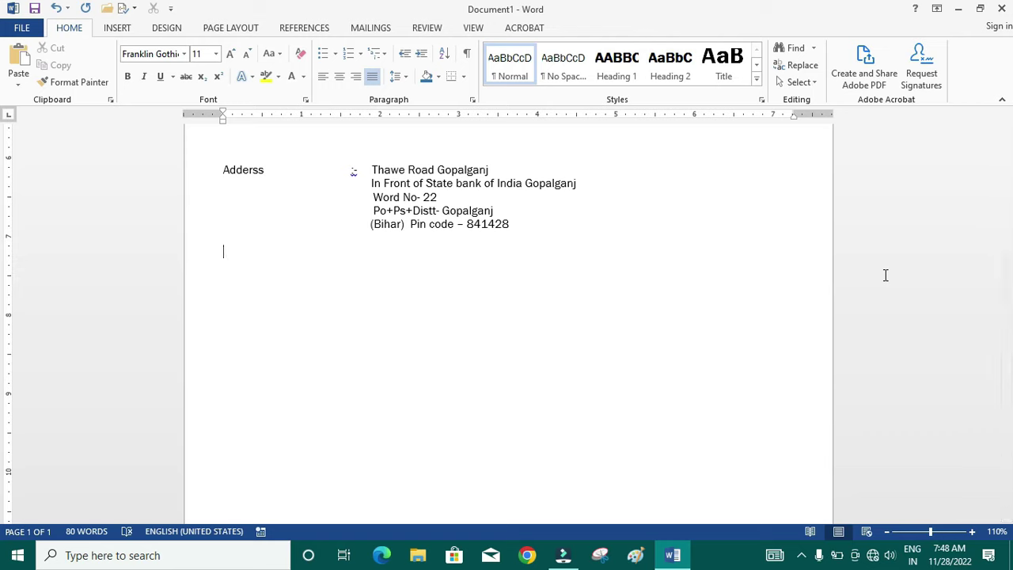
{"action": "type", "text": "Contact No "}
{"action": "type", "text": ": "}
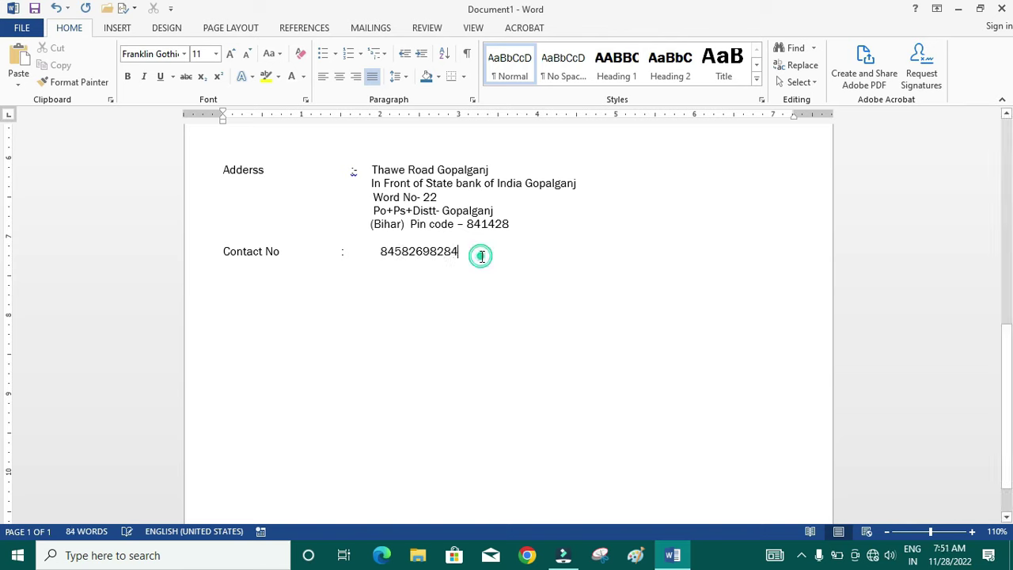
{"action": "key", "text": "Return"}
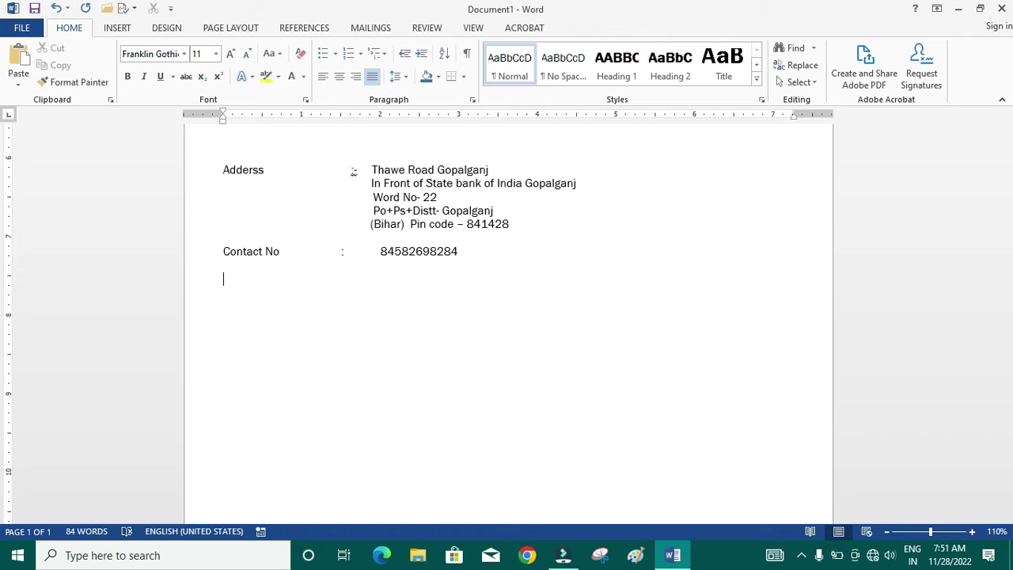
Start a 'Declaration' line with a tab-aligned colon on the next line
{"action": "type", "text": "Declaration"}
{"action": "key", "text": "Tab"}
{"action": "type", "text": ":"}
{"action": "key", "text": "BackSpace"}
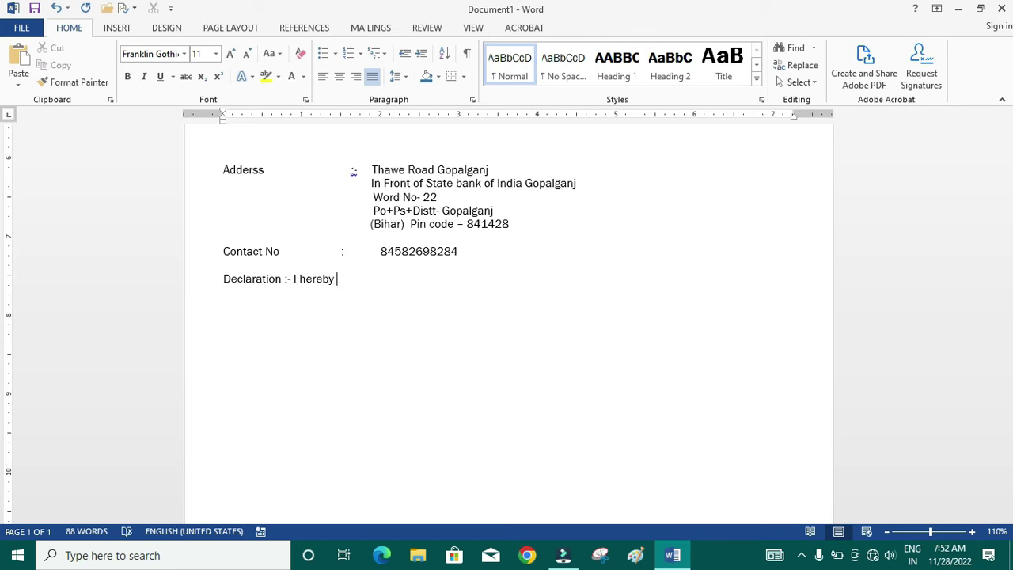
Complete the declaration '...true to the best of my knowledge and belief' and set it to 14 pt
{"action": "type", "text": "declare that all the above information is true to the best of my knowledge and belief "}
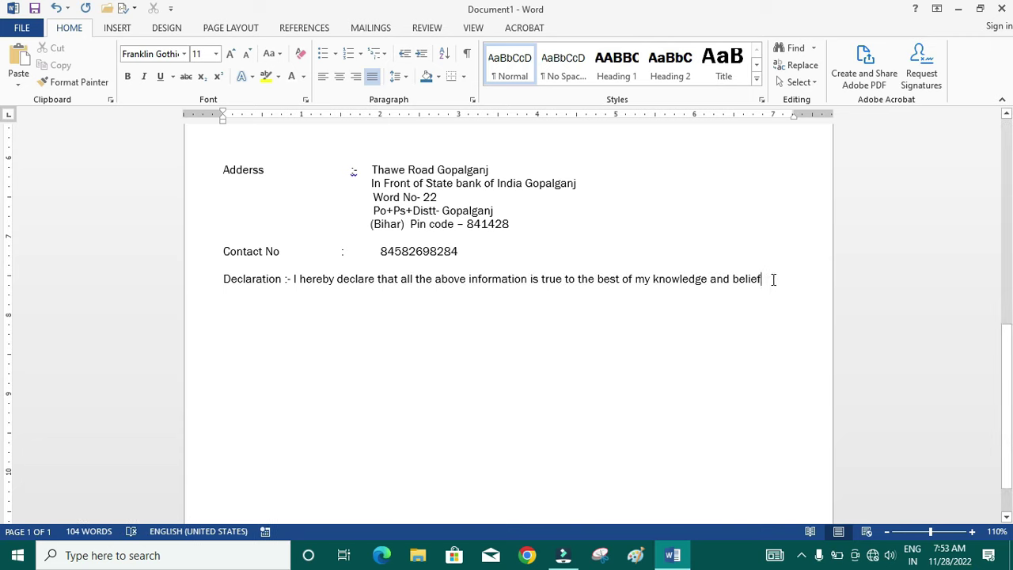
{"action": "type", "text": "."}
{"action": "left_click_drag", "start_coordinate": [224, 278], "coordinate": [772, 278]}
{"action": "left_click", "coordinate": [231, 55]}
{"action": "left_click", "coordinate": [231, 55]}
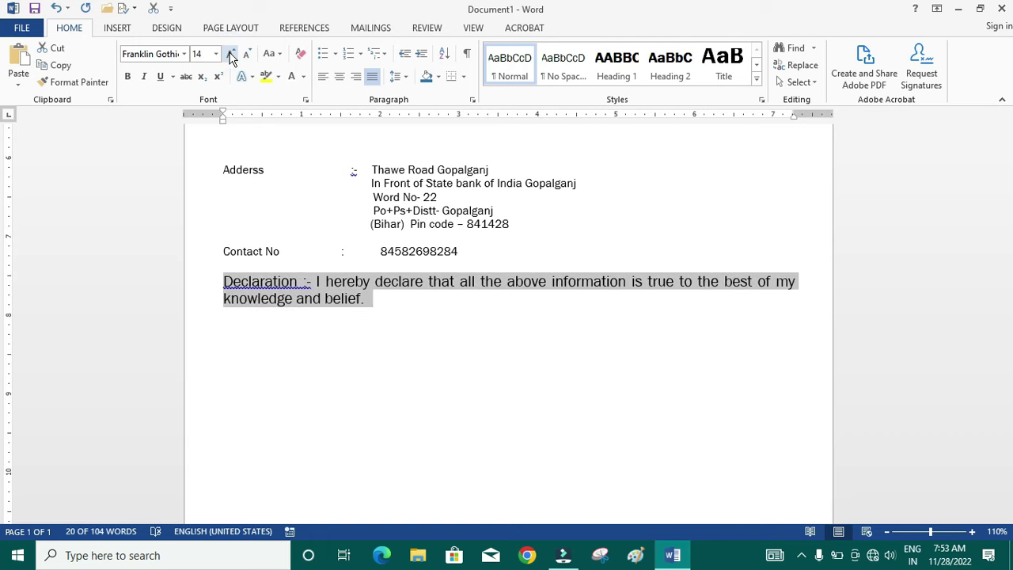
{"action": "left_click", "coordinate": [230, 55]}
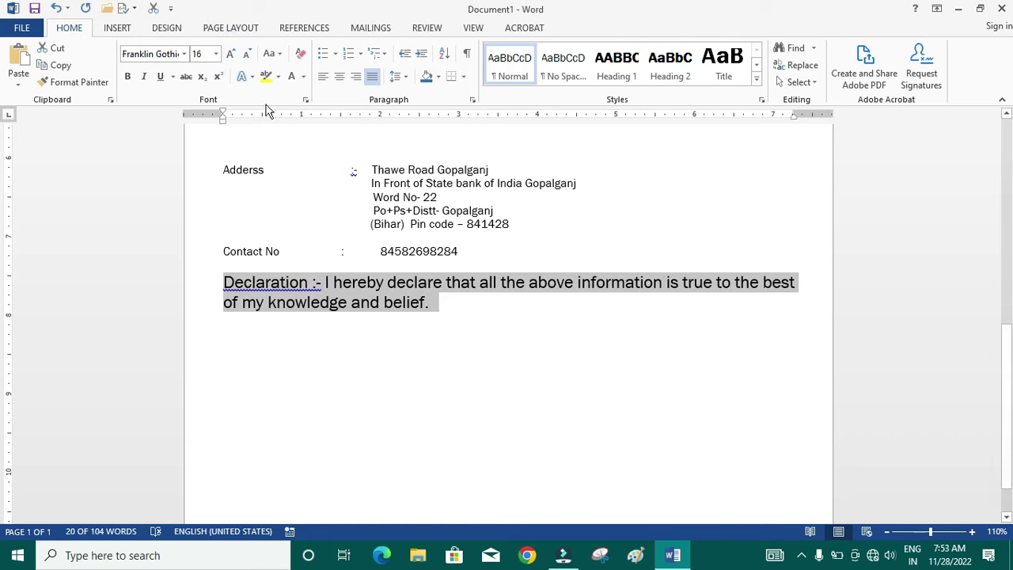
{"action": "left_click", "coordinate": [246, 54]}
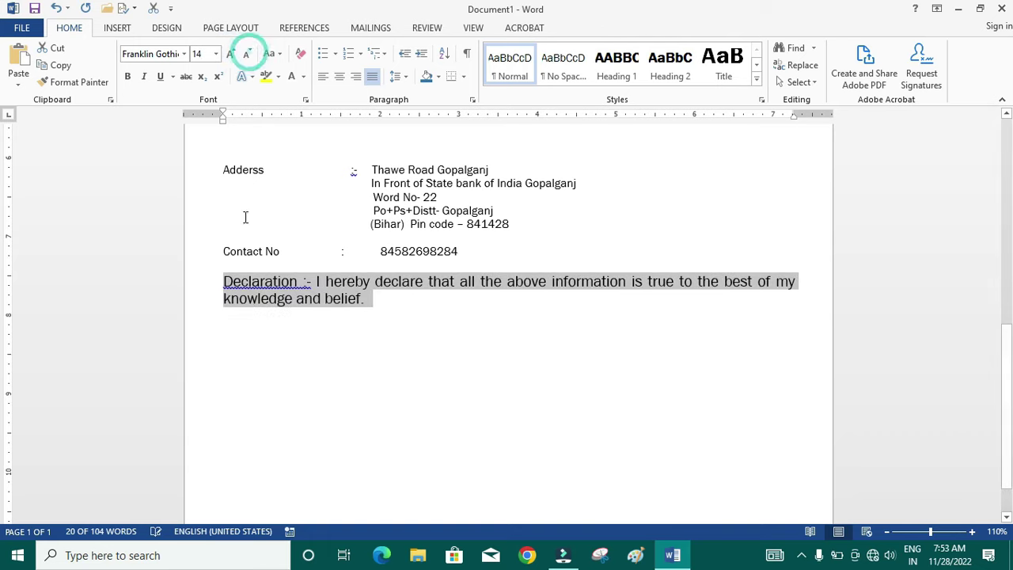
{"action": "left_click", "coordinate": [223, 307]}
{"action": "left_click", "coordinate": [382, 335]}
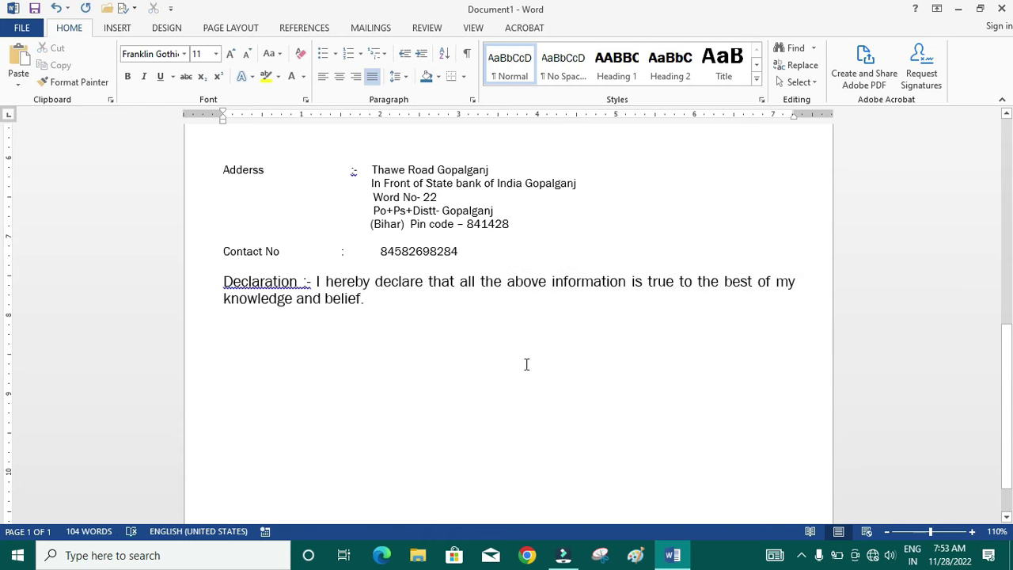
{"action": "left_click", "coordinate": [809, 285]}
{"action": "left_click", "coordinate": [418, 310]}
Add dotted Place and Date lines below the declaration
{"action": "key", "text": "Return"}
{"action": "key", "text": "Return"}
{"action": "key", "text": "Return"}
{"action": "key", "text": "Return"}
{"action": "key", "text": "Return"}
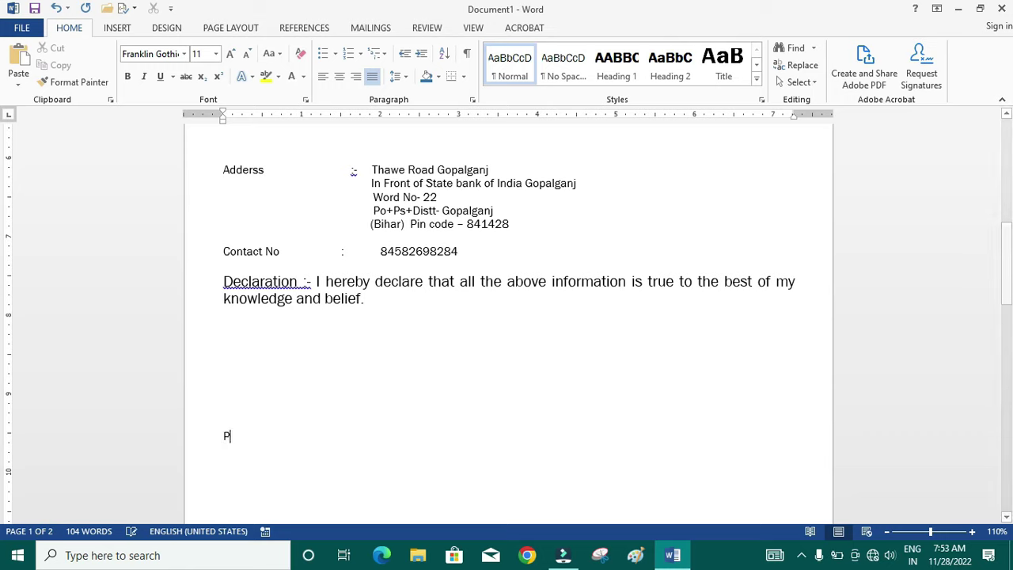
{"action": "type", "text": "P"}
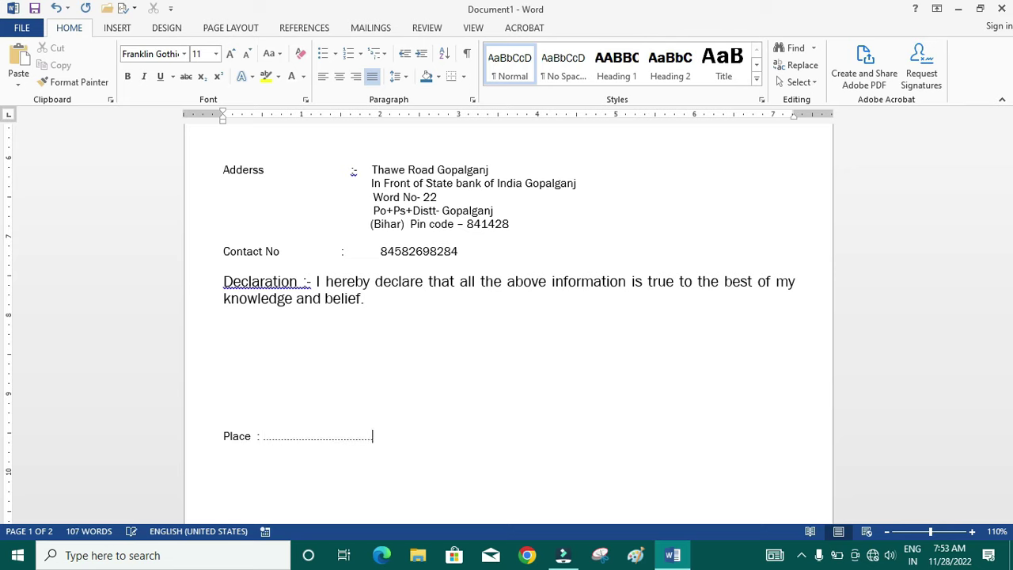
{"action": "key", "text": "Return"}
{"action": "type", "text": "Date : ................................................"}
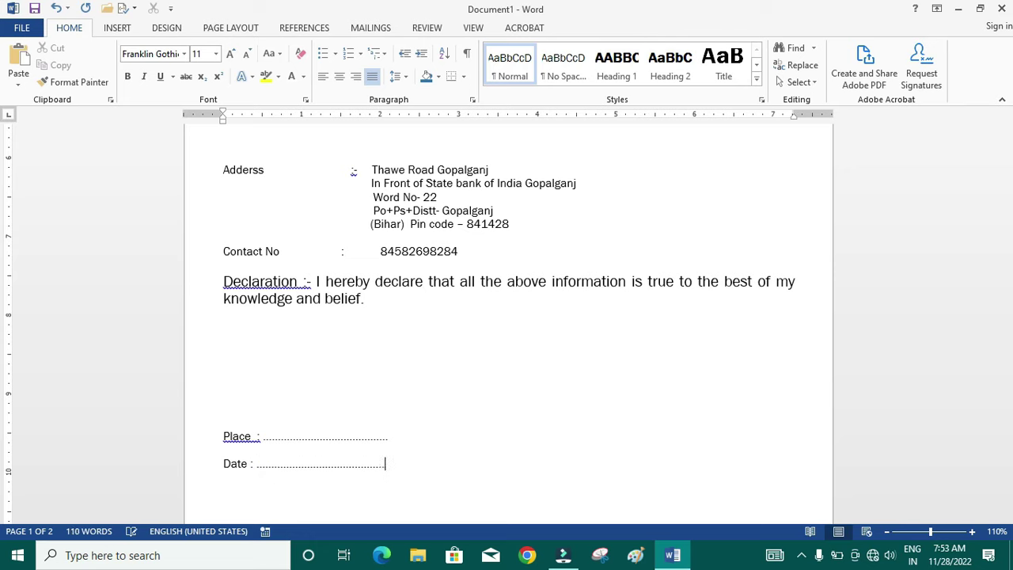
Add a 14 pt 'Signature' label at the right end of the Place line
{"action": "left_click", "coordinate": [674, 410]}
{"action": "left_click", "coordinate": [688, 426]}
{"action": "left_click", "coordinate": [654, 431]}
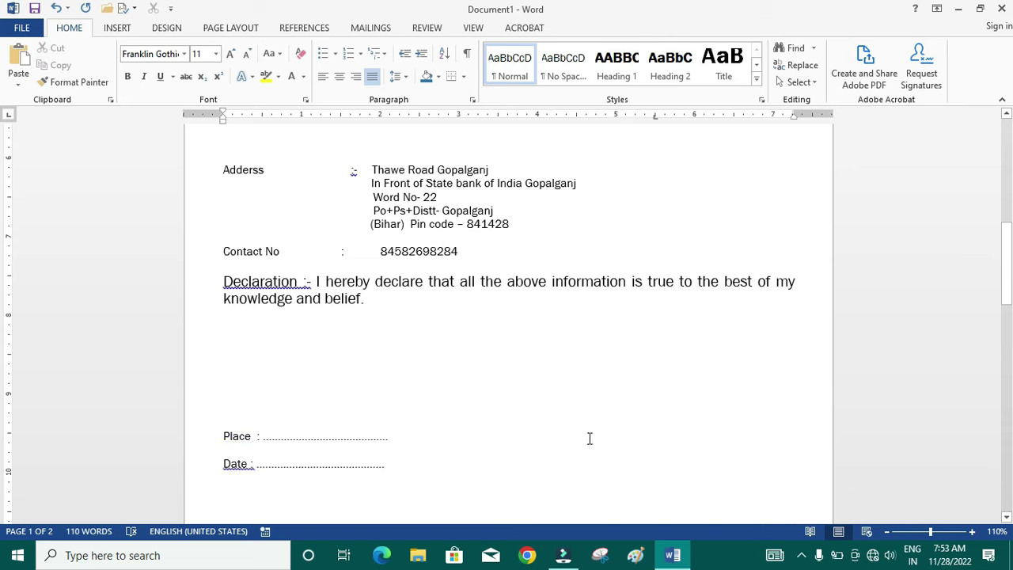
{"action": "type", "text": "Signature"}
{"action": "left_click_drag", "start_coordinate": [655, 436], "coordinate": [705, 440]}
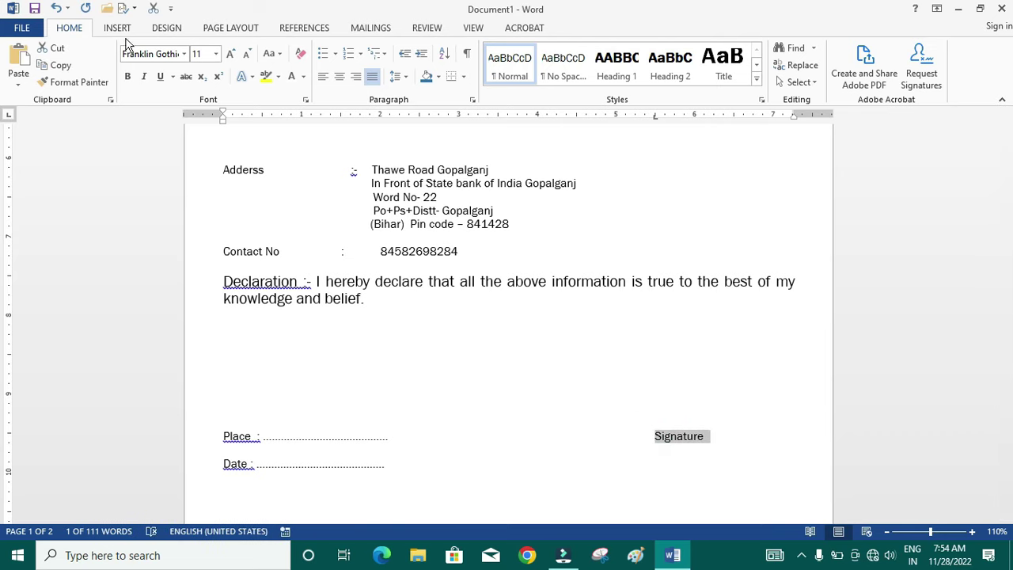
{"action": "left_click", "coordinate": [230, 54]}
{"action": "left_click", "coordinate": [230, 54]}
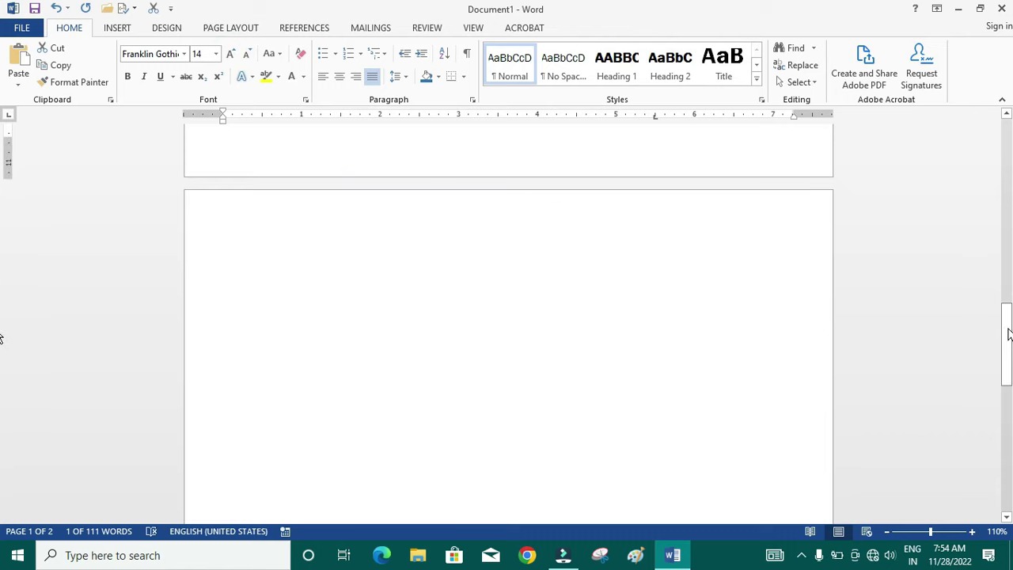
Draw a full-width rectangle across the bottom of page 1
{"action": "left_click_drag", "start_coordinate": [1009, 289], "coordinate": [1004, 324]}
{"action": "left_click", "coordinate": [354, 376]}
{"action": "left_click", "coordinate": [322, 385]}
{"action": "key", "text": "Up"}
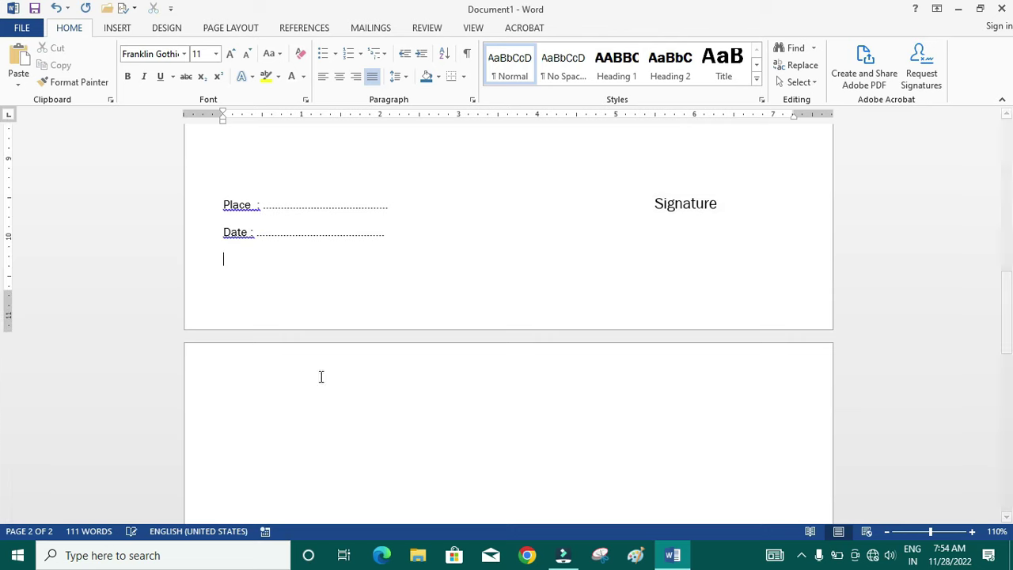
{"action": "left_click_drag", "start_coordinate": [1007, 331], "coordinate": [1007, 314]}
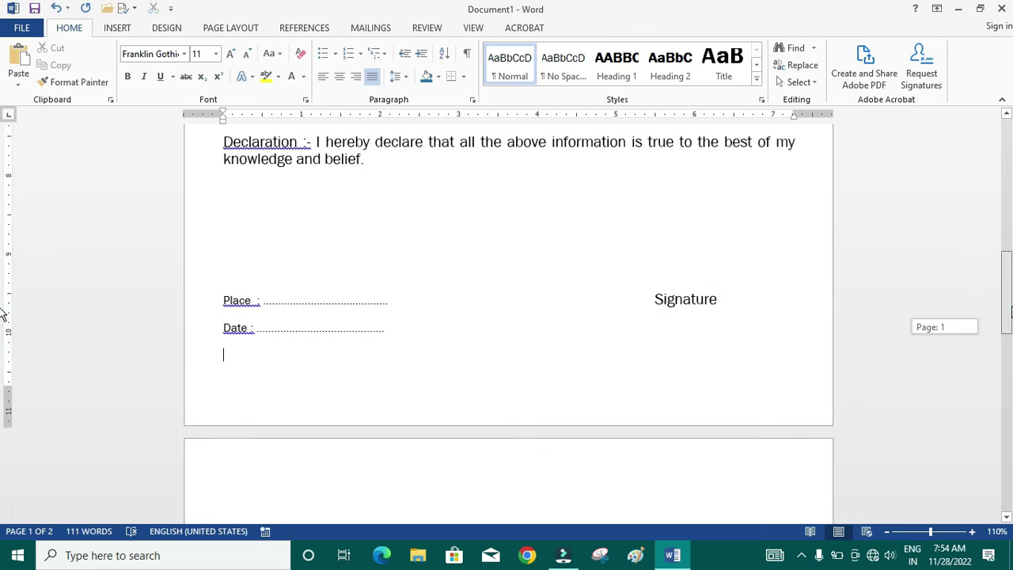
{"action": "left_click", "coordinate": [110, 28]}
{"action": "left_click", "coordinate": [204, 73]}
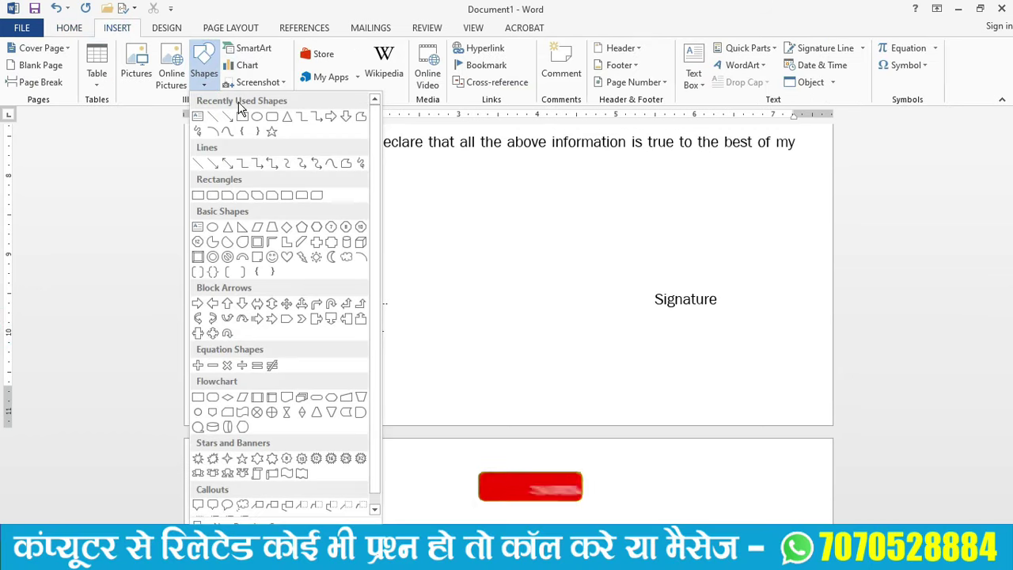
{"action": "key", "text": "Escape"}
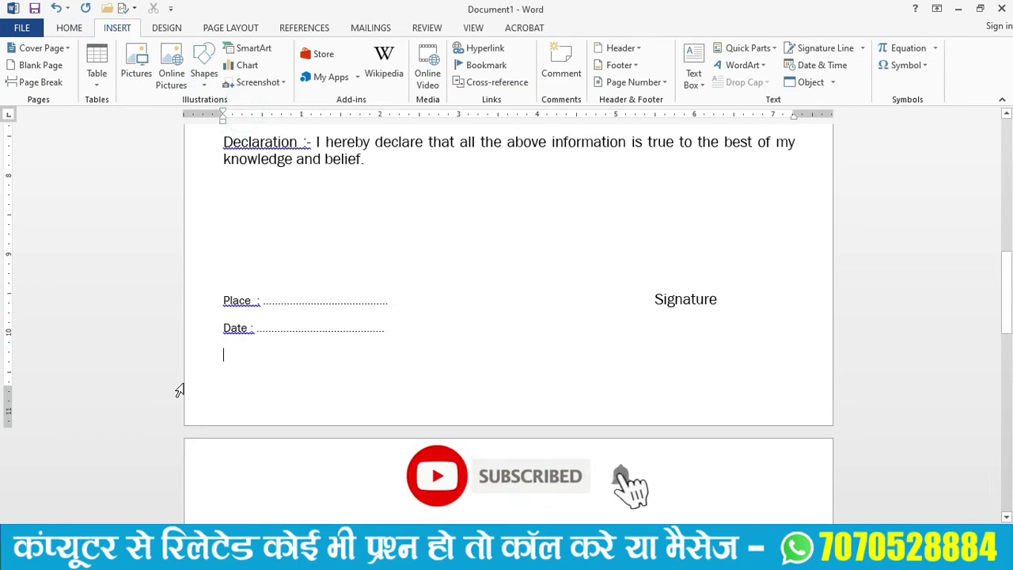
{"action": "left_click_drag", "start_coordinate": [200, 385], "coordinate": [830, 428]}
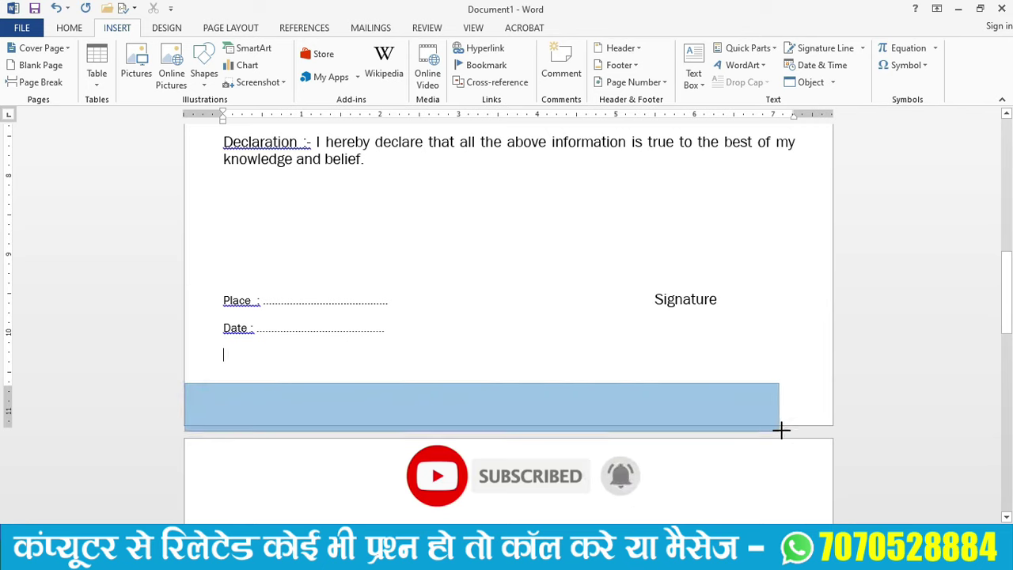
{"action": "left_click_drag", "start_coordinate": [831, 428], "coordinate": [832, 423]}
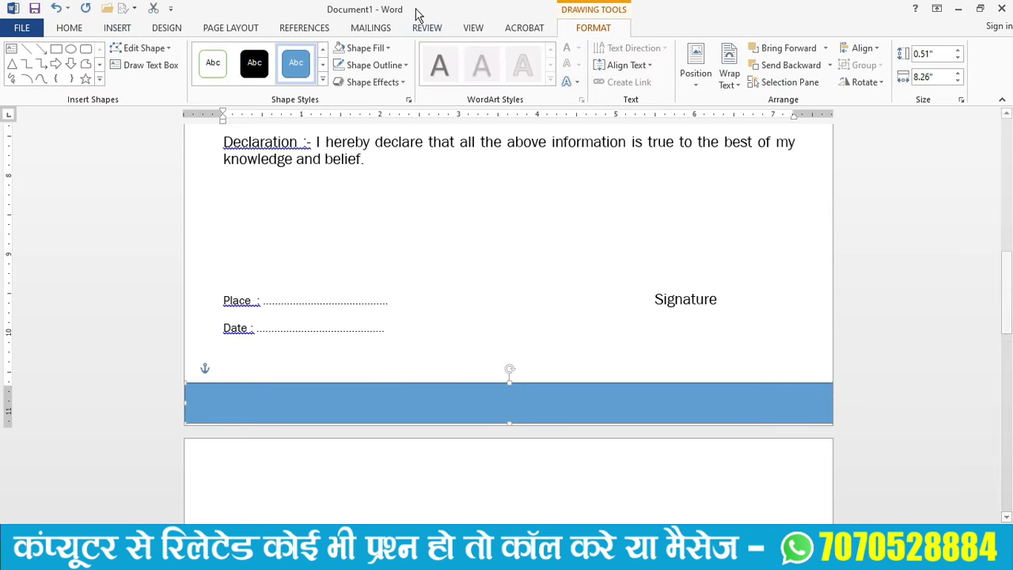
Fill the bottom band dark navy blue and nudge it slightly down
{"action": "left_click", "coordinate": [389, 48]}
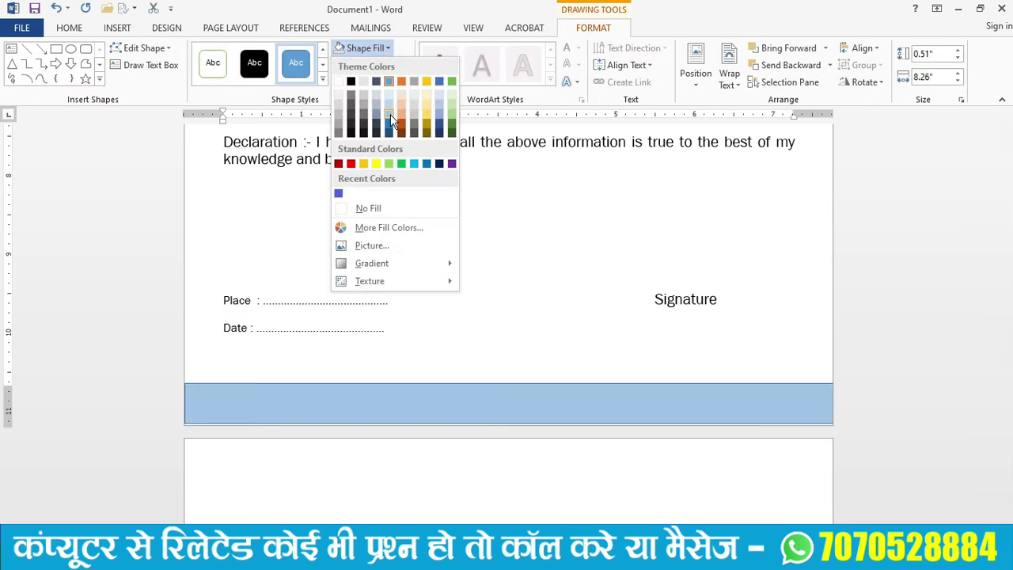
{"action": "left_click", "coordinate": [440, 132]}
{"action": "key", "text": "ctrl+Down"}
{"action": "key", "text": "ctrl+Down"}
{"action": "key", "text": "ctrl+Down"}
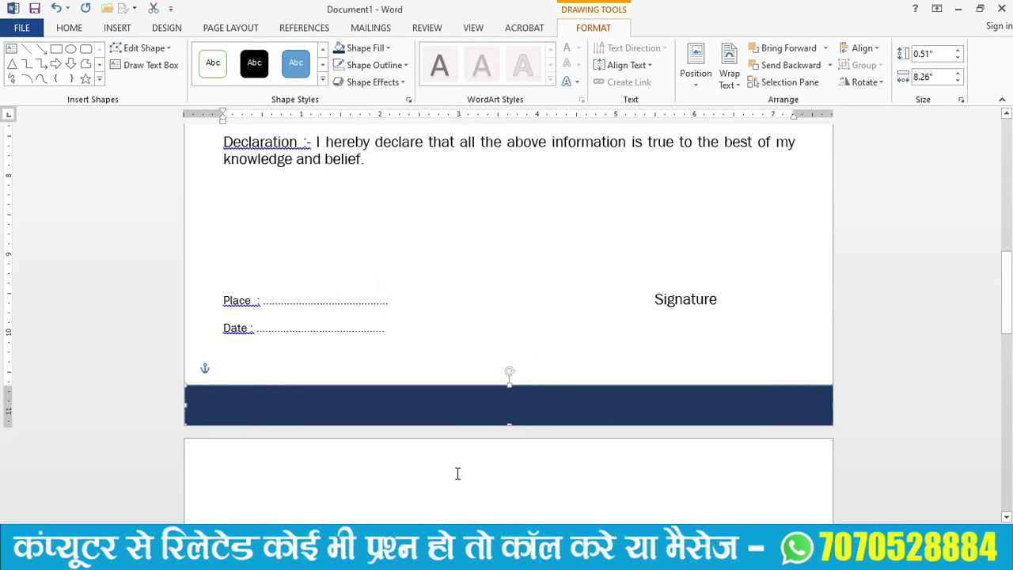
{"action": "left_click", "coordinate": [454, 475]}
{"action": "key", "text": "Up"}
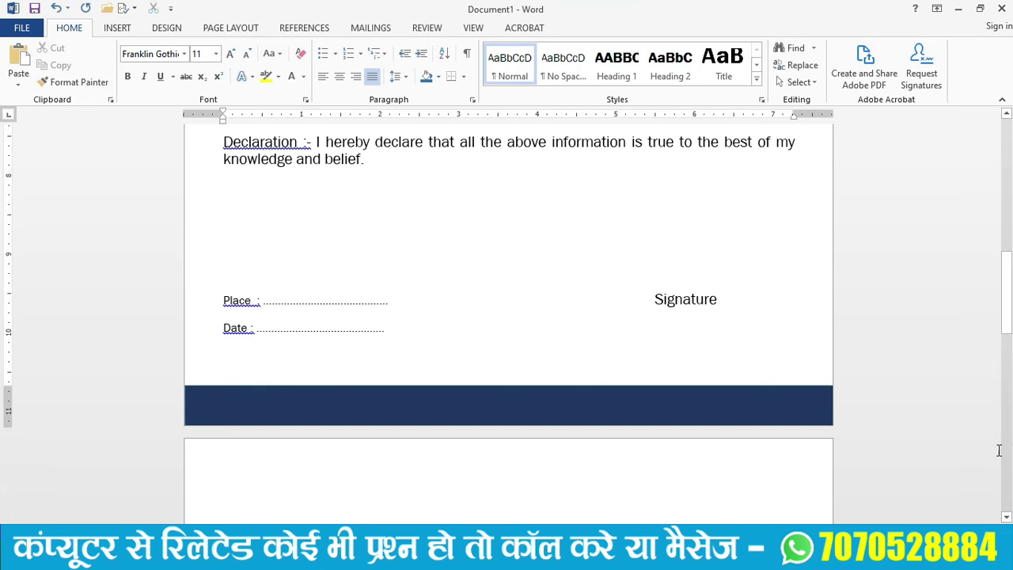
{"action": "left_click_drag", "start_coordinate": [1007, 290], "coordinate": [992, 154]}
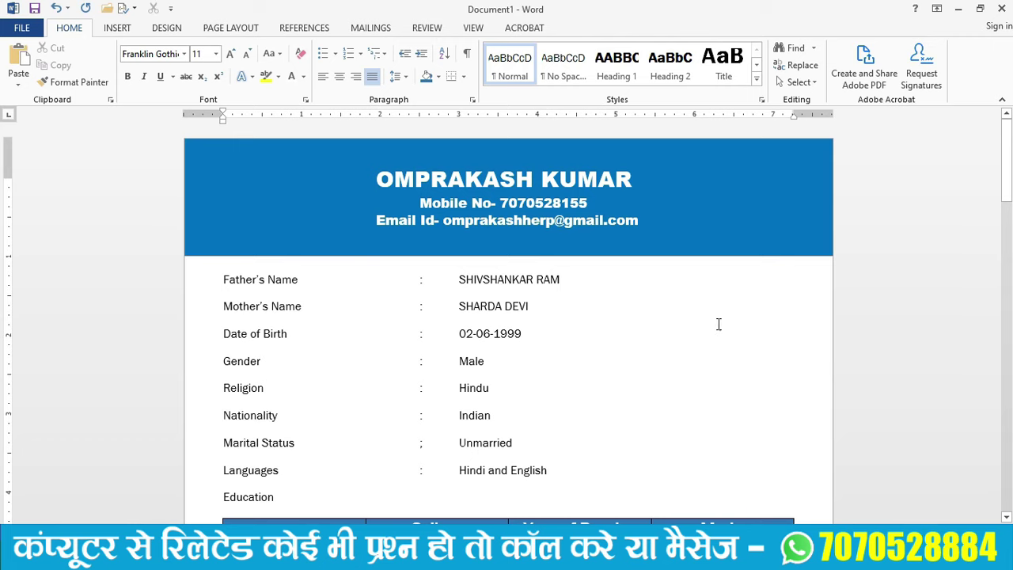
{"action": "left_click", "coordinate": [116, 30]}
Draw a rectangle photo box right of the details list and give it a picture or texture fill
{"action": "left_click", "coordinate": [204, 65]}
{"action": "left_click", "coordinate": [242, 116]}
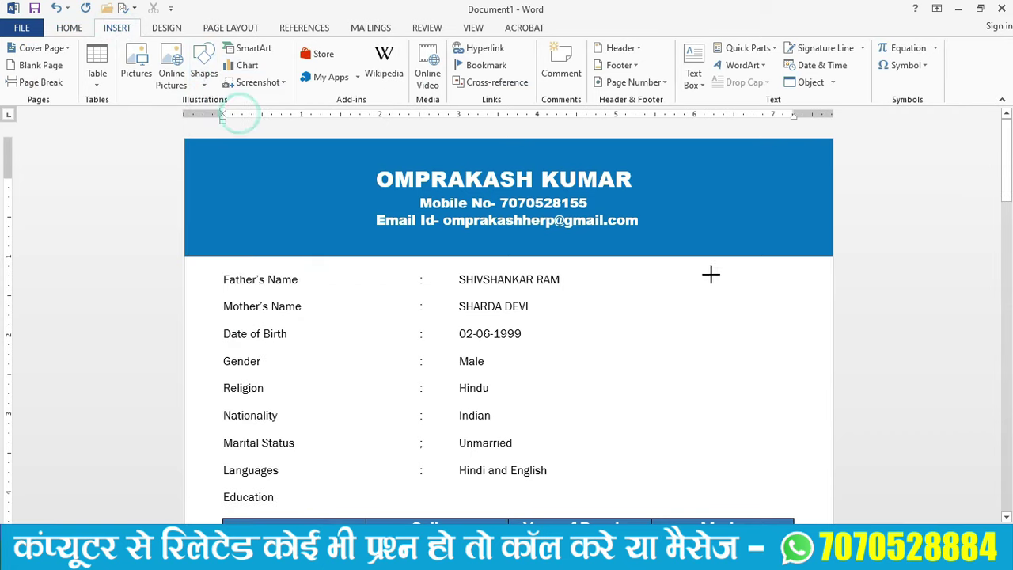
{"action": "left_click_drag", "start_coordinate": [631, 279], "coordinate": [776, 452]}
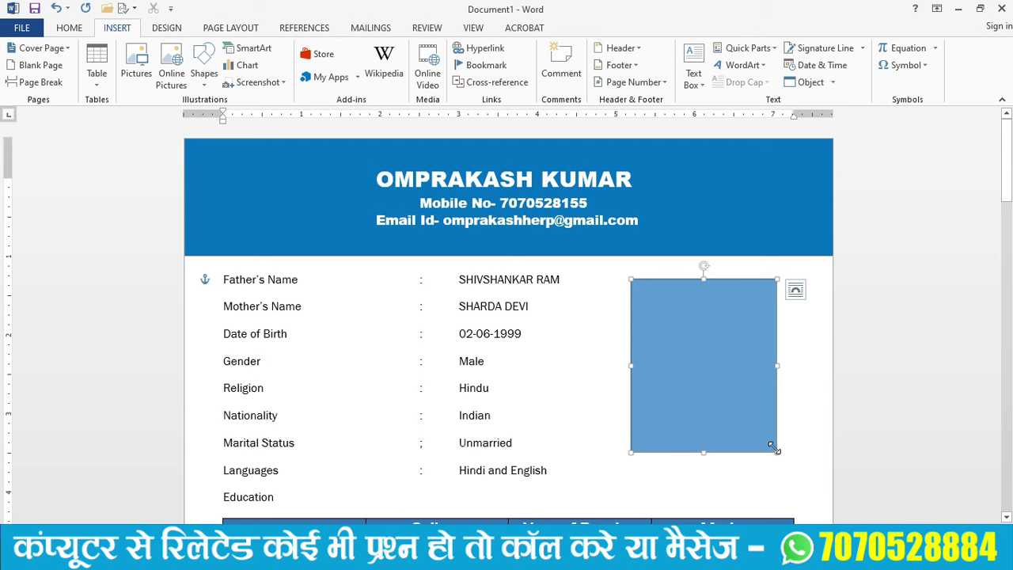
{"action": "right_click", "coordinate": [660, 302]}
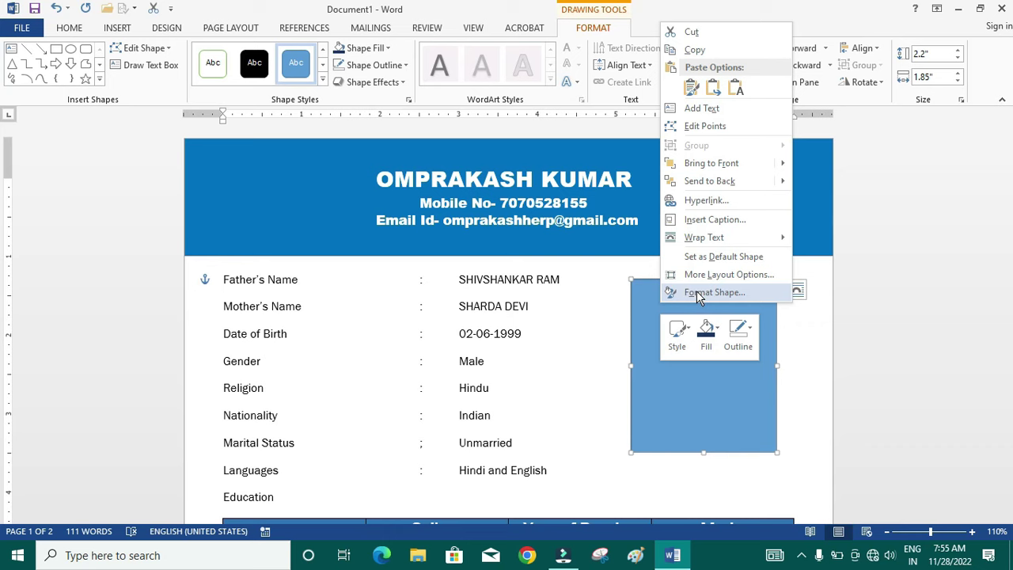
{"action": "left_click", "coordinate": [697, 293]}
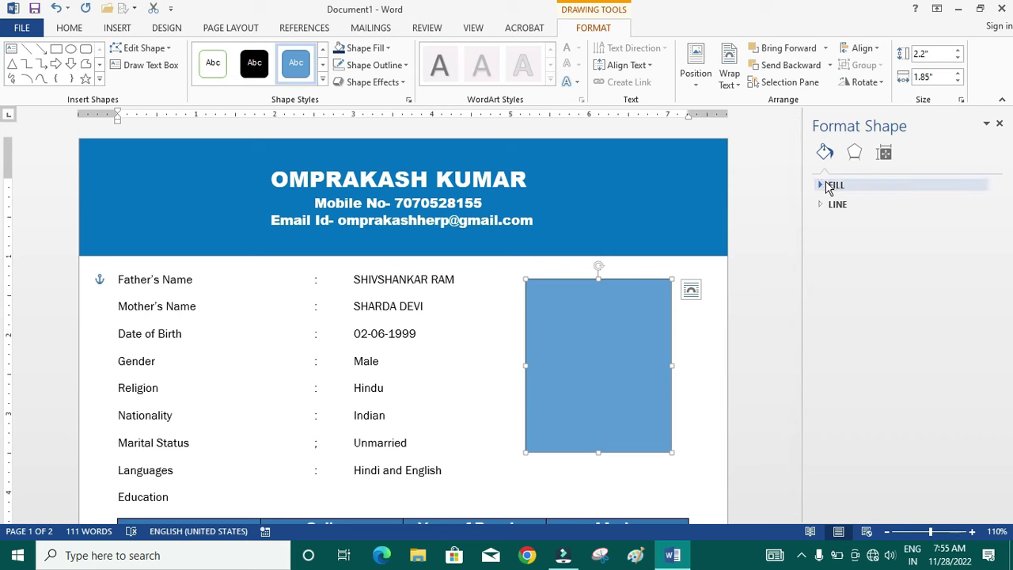
{"action": "left_click", "coordinate": [825, 185]}
{"action": "left_click", "coordinate": [840, 256]}
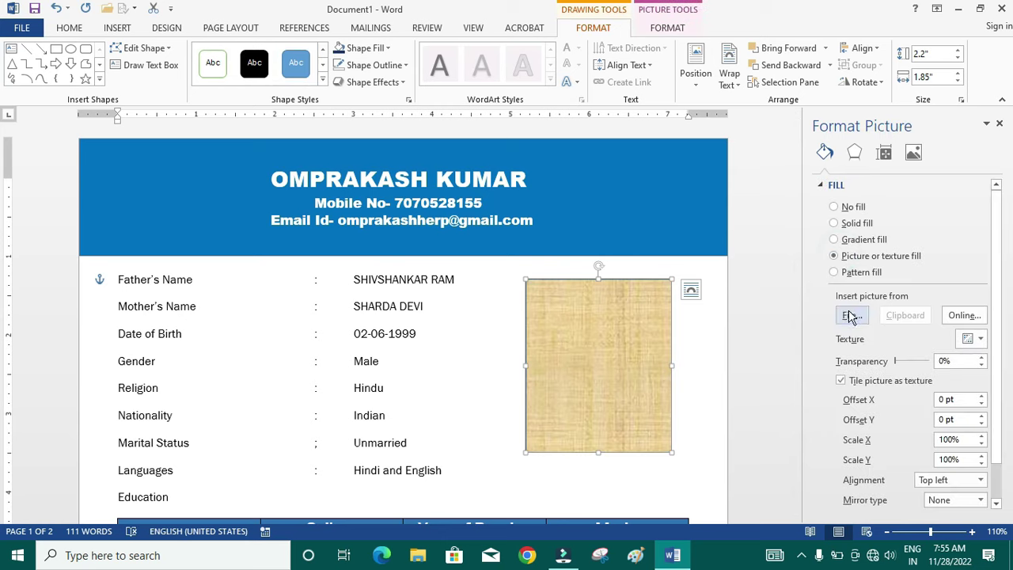
Fill the photo box with the picture 11111 from E:\OTHER PHOTO
{"action": "left_click", "coordinate": [852, 316]}
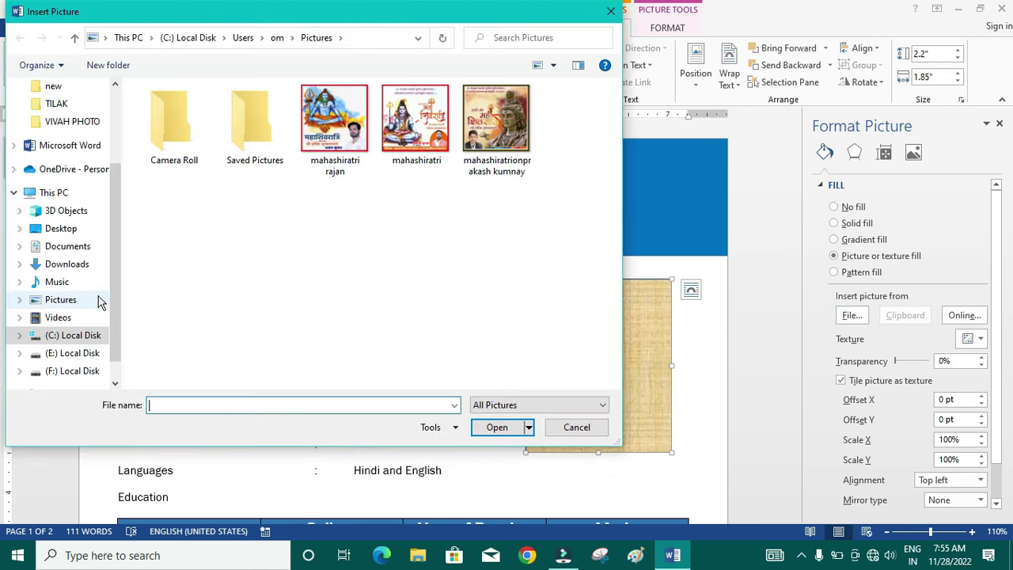
{"action": "left_click", "coordinate": [63, 353]}
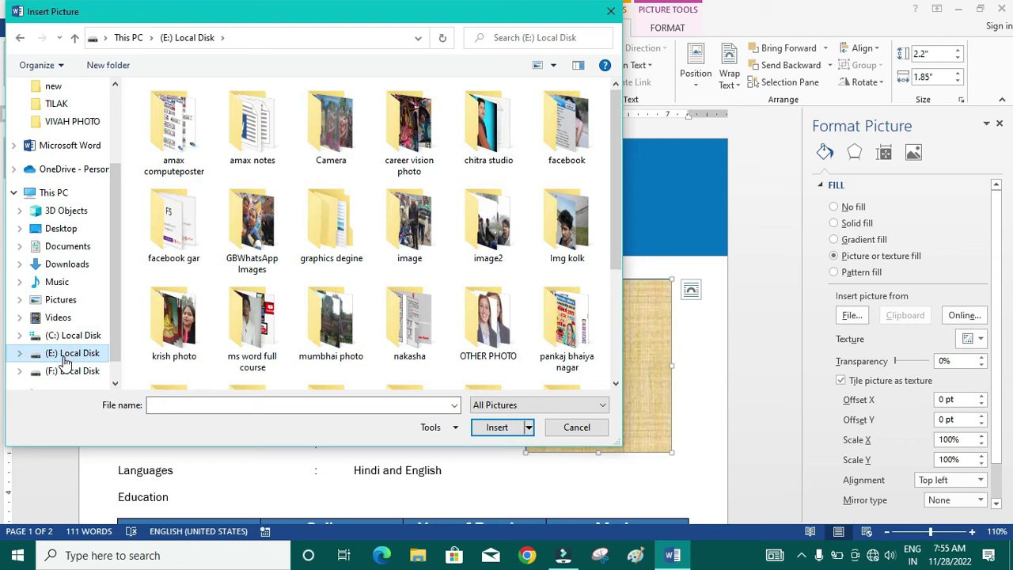
{"action": "double_click", "coordinate": [480, 324]}
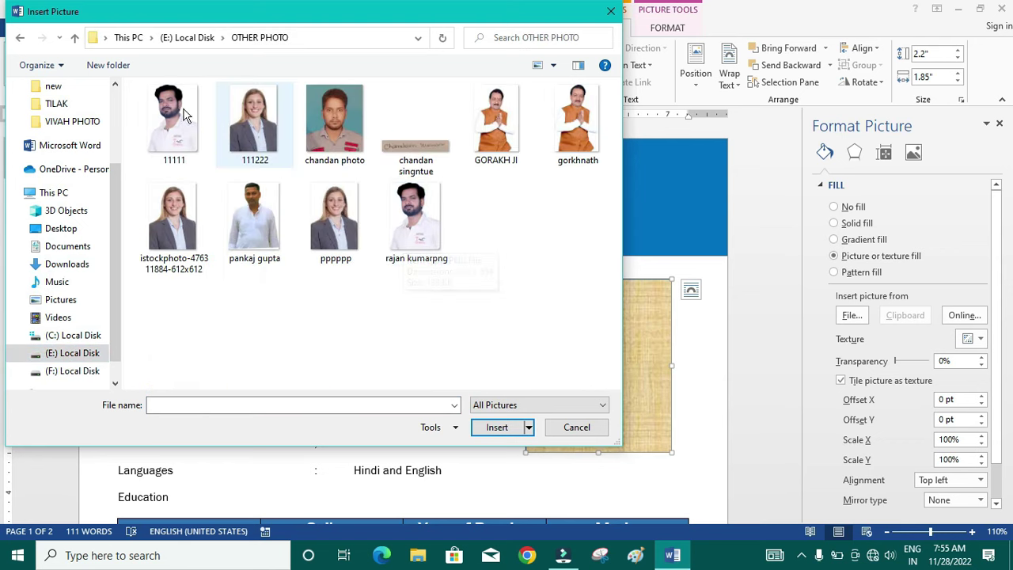
{"action": "left_click", "coordinate": [76, 39]}
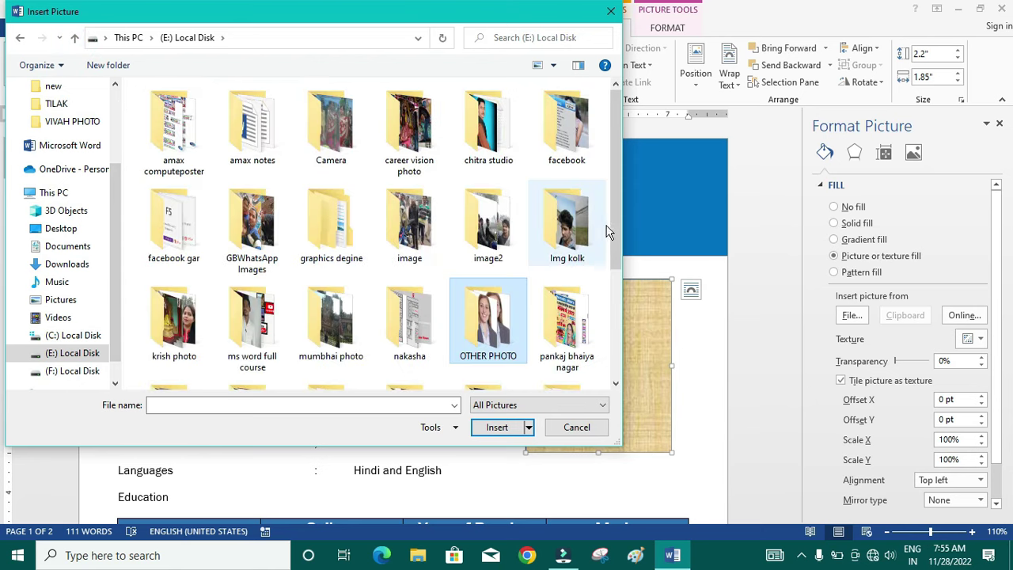
{"action": "left_click_drag", "start_coordinate": [613, 230], "coordinate": [619, 307]}
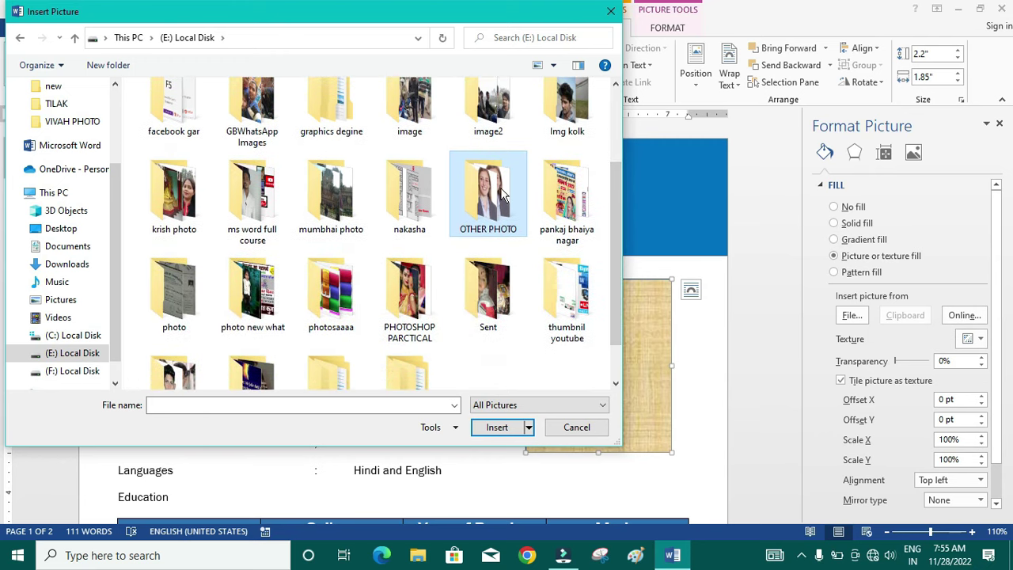
{"action": "left_click_drag", "start_coordinate": [616, 226], "coordinate": [616, 248]}
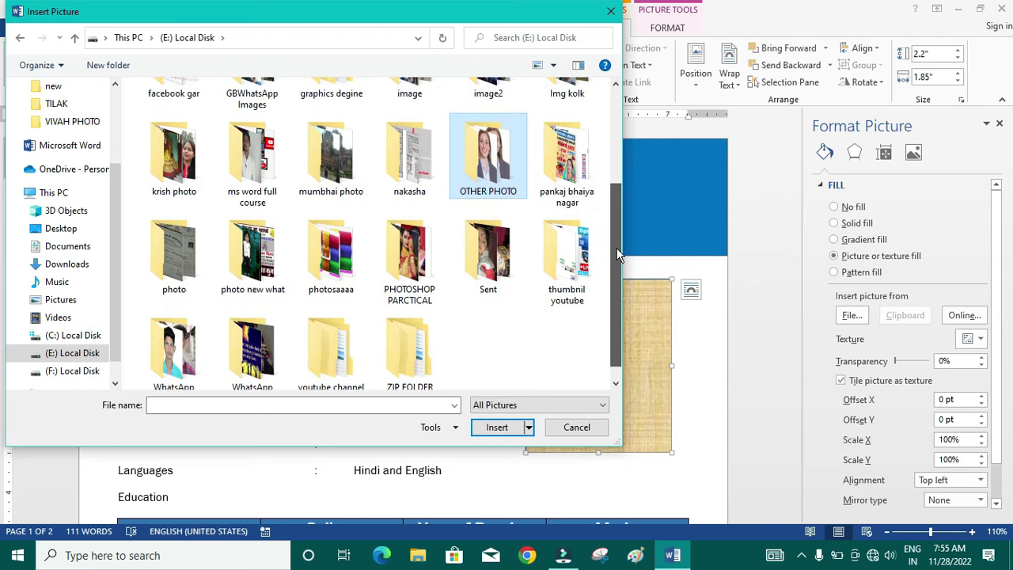
{"action": "double_click", "coordinate": [511, 170]}
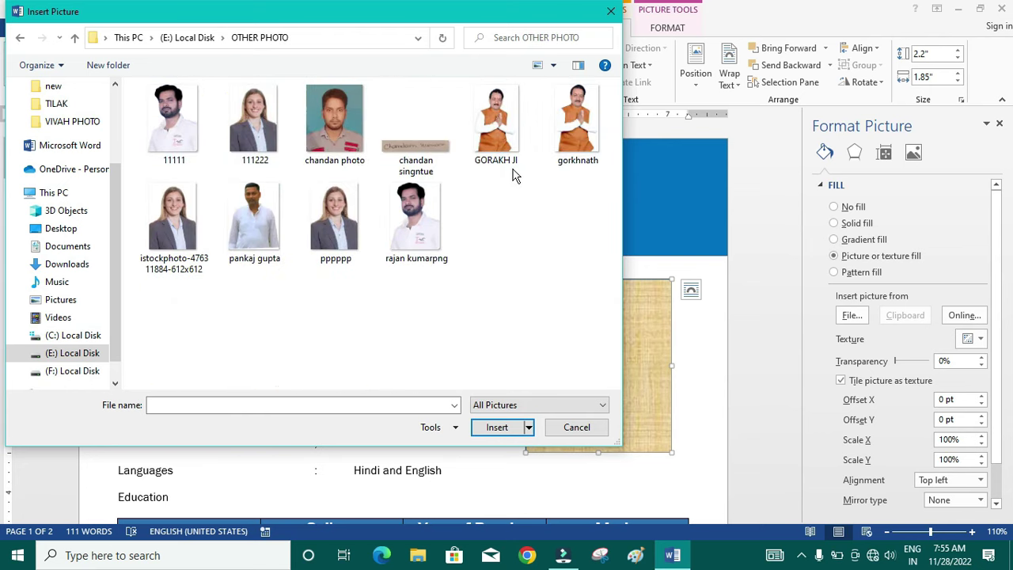
{"action": "left_click", "coordinate": [168, 133]}
{"action": "left_click", "coordinate": [497, 428]}
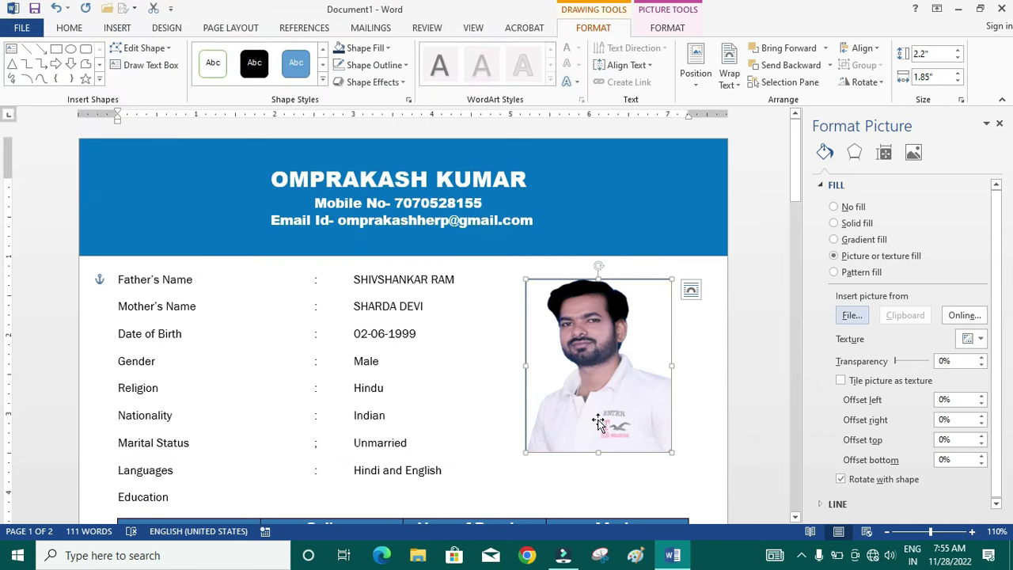
Stretch the passport photo slightly taller to 2.36 inches
{"action": "left_click_drag", "start_coordinate": [598, 453], "coordinate": [597, 466]}
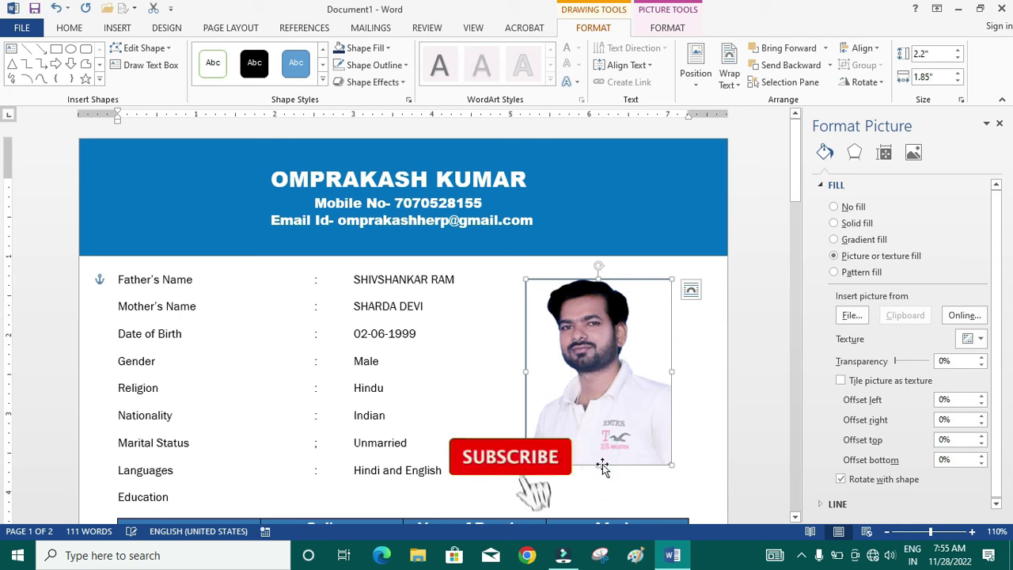
{"action": "left_click", "coordinate": [697, 388]}
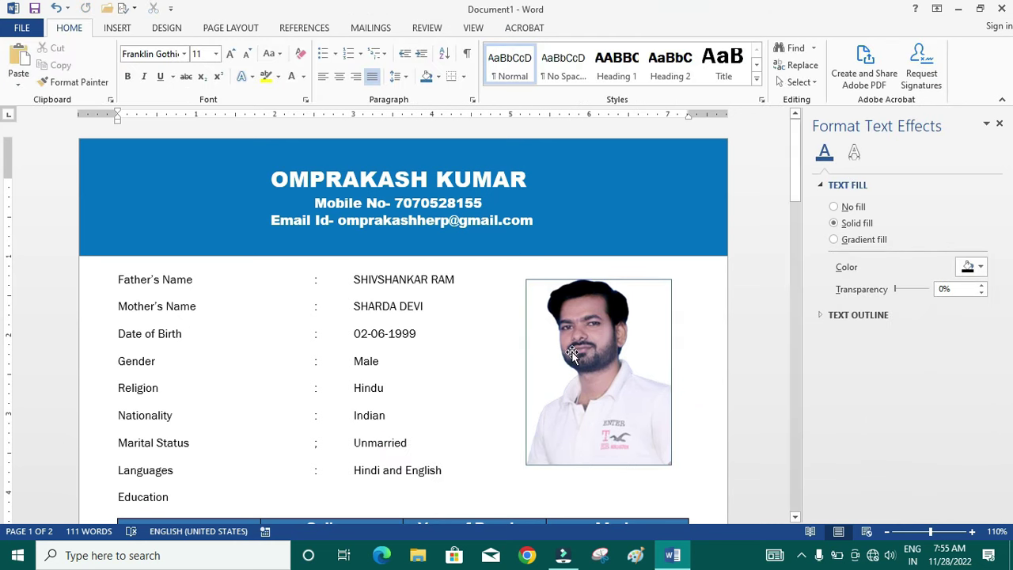
{"action": "left_click", "coordinate": [598, 372]}
Give the passport photo a dark 2¼ pt border
{"action": "left_click", "coordinate": [405, 65]}
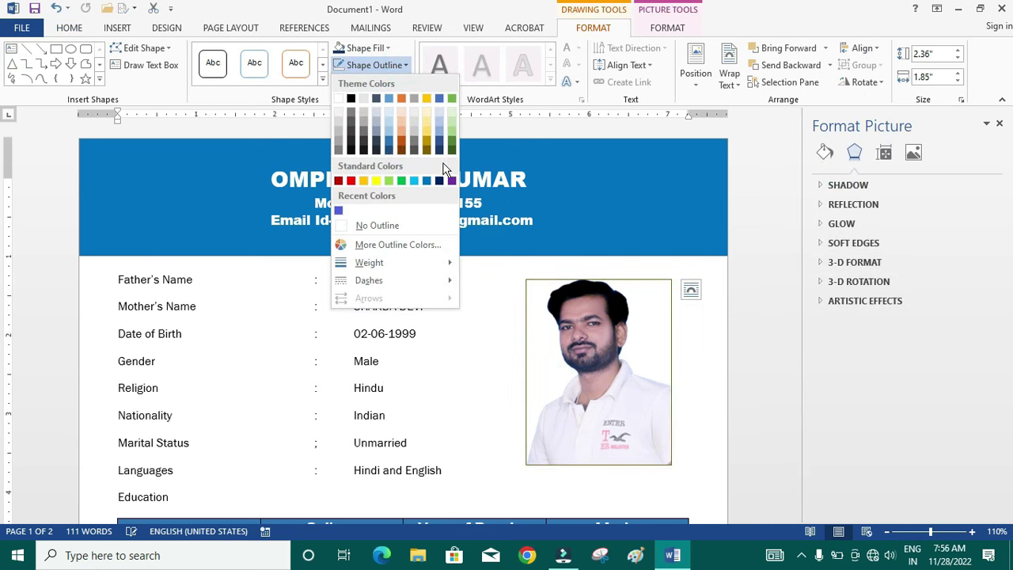
{"action": "left_click", "coordinate": [377, 149]}
{"action": "left_click", "coordinate": [405, 65]}
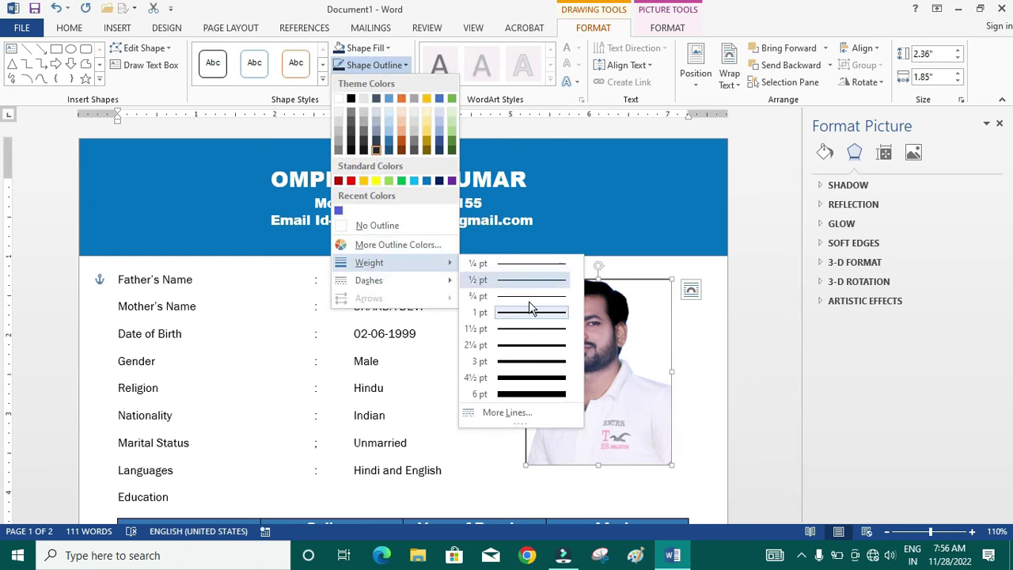
{"action": "mouse_move", "coordinate": [369, 262]}
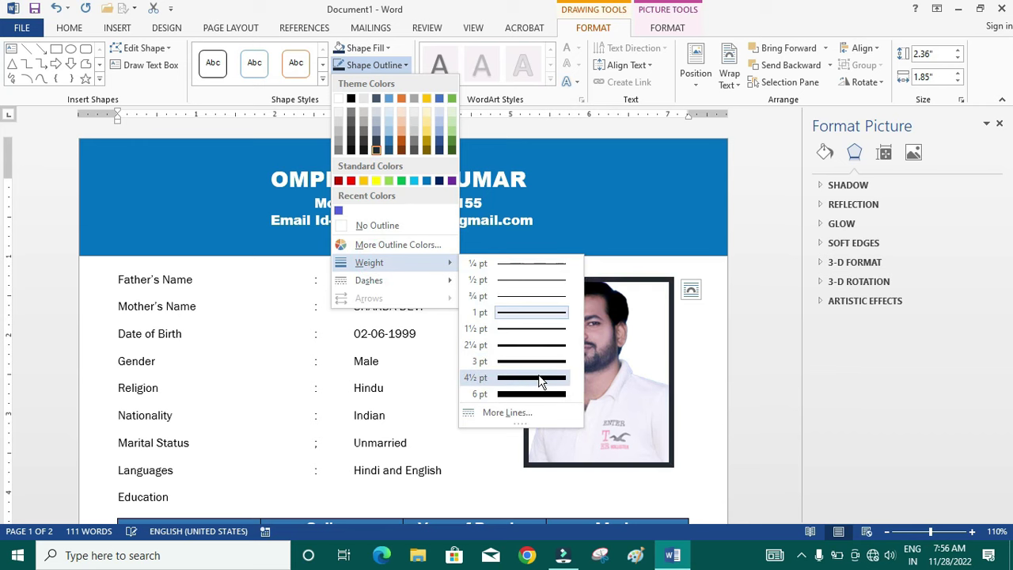
{"action": "left_click", "coordinate": [540, 348]}
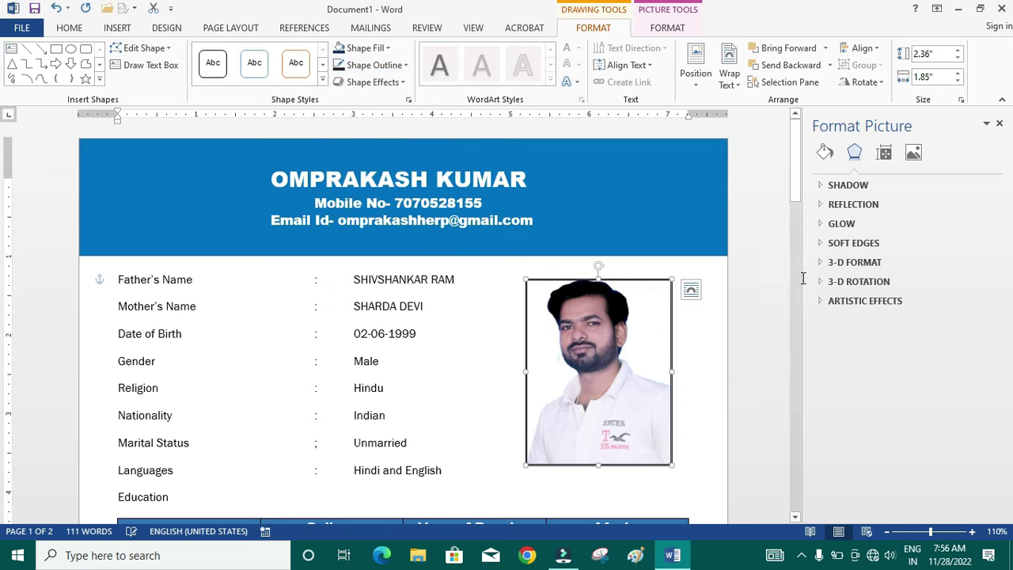
{"action": "left_click", "coordinate": [1000, 125]}
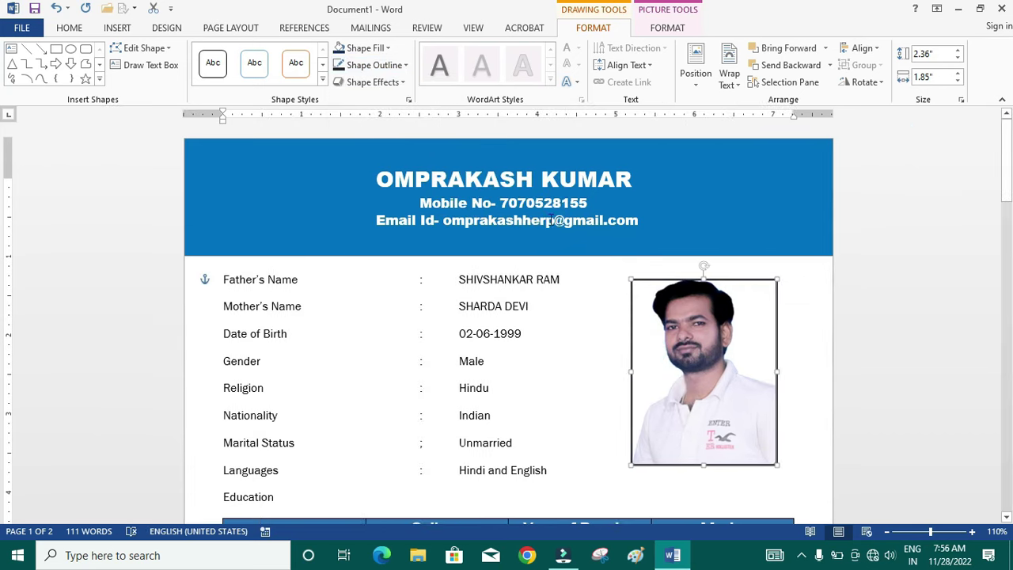
Zoom out and delete the empty second page
{"action": "left_click", "coordinate": [887, 531]}
{"action": "left_click", "coordinate": [886, 531]}
{"action": "left_click", "coordinate": [887, 531]}
{"action": "left_click", "coordinate": [887, 532]}
{"action": "left_click", "coordinate": [887, 532]}
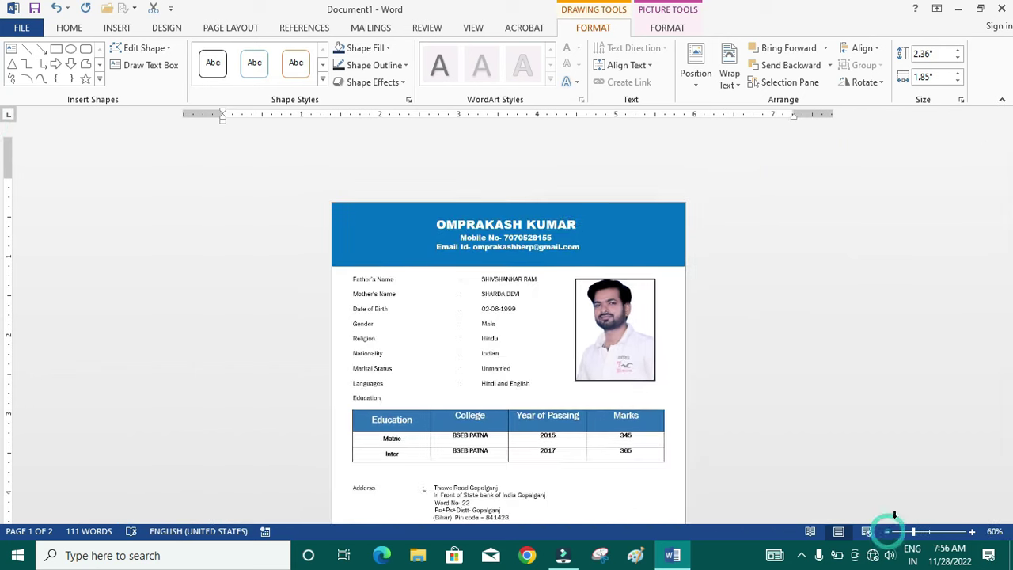
{"action": "left_click_drag", "start_coordinate": [1009, 196], "coordinate": [1010, 200]}
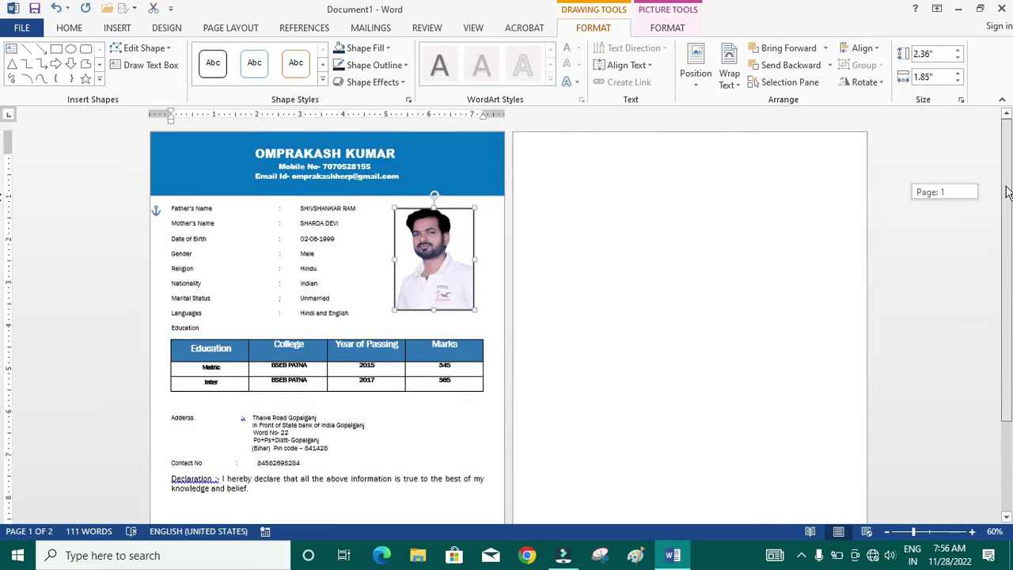
{"action": "left_click", "coordinate": [973, 532]}
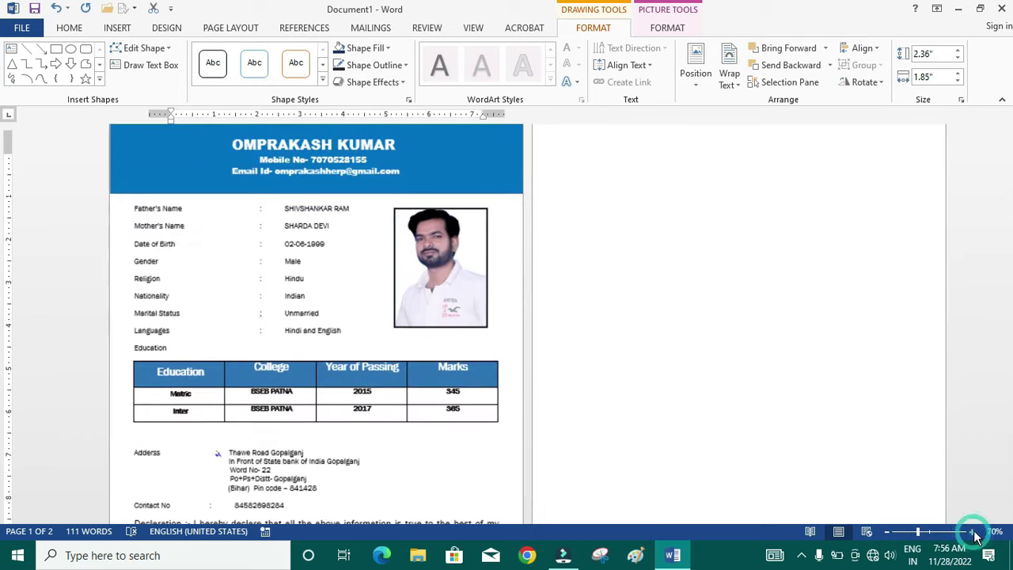
{"action": "left_click", "coordinate": [972, 531]}
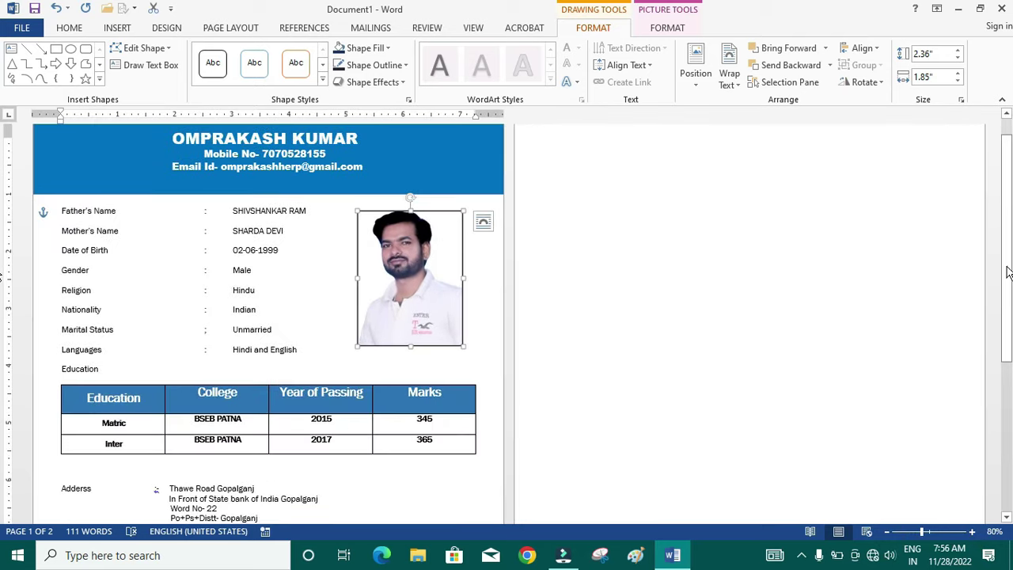
{"action": "left_click_drag", "start_coordinate": [1009, 271], "coordinate": [1003, 264]}
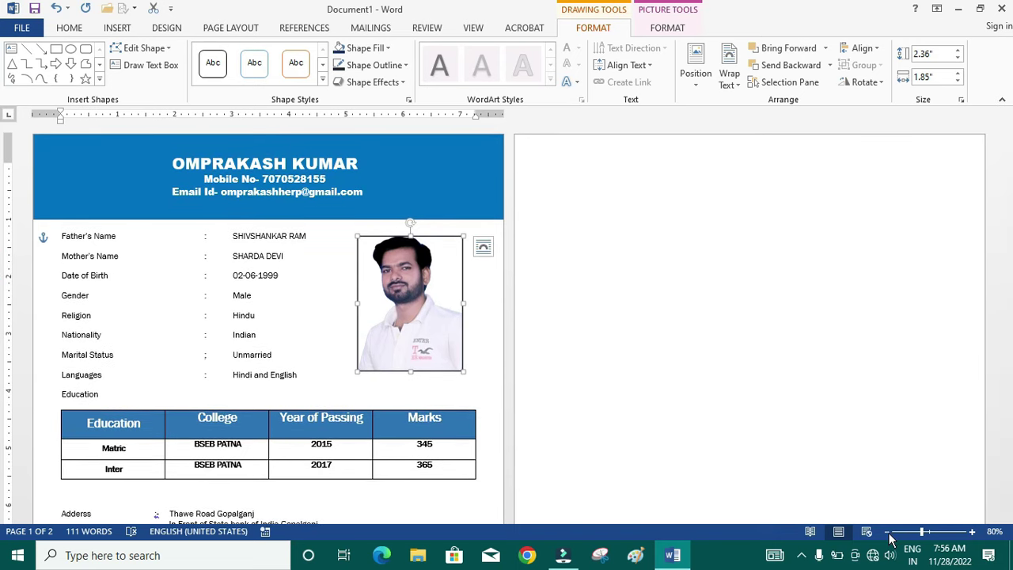
{"action": "left_click", "coordinate": [887, 531]}
{"action": "left_click", "coordinate": [888, 532]}
{"action": "left_click", "coordinate": [888, 532]}
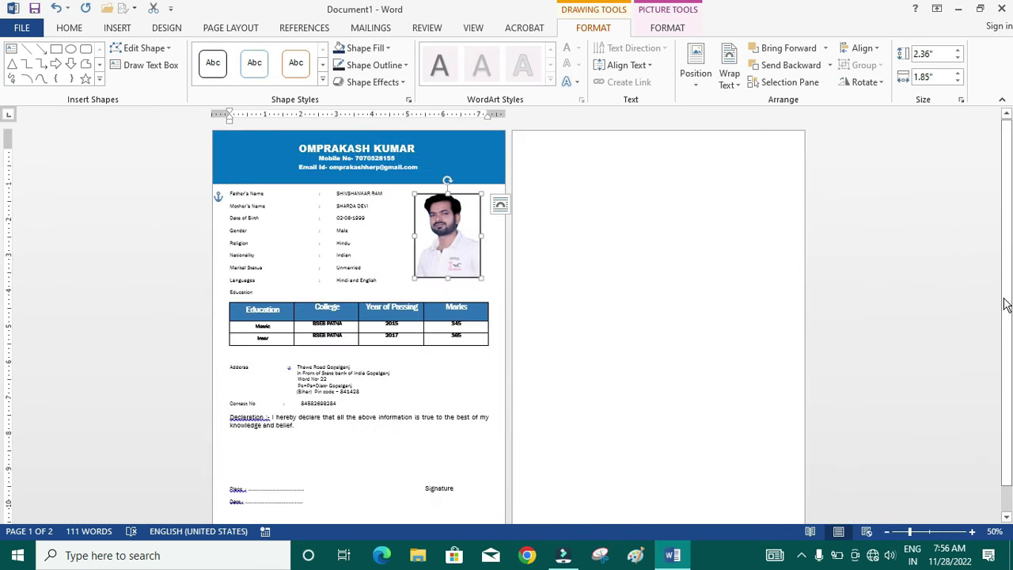
{"action": "left_click_drag", "start_coordinate": [1005, 305], "coordinate": [1011, 359]}
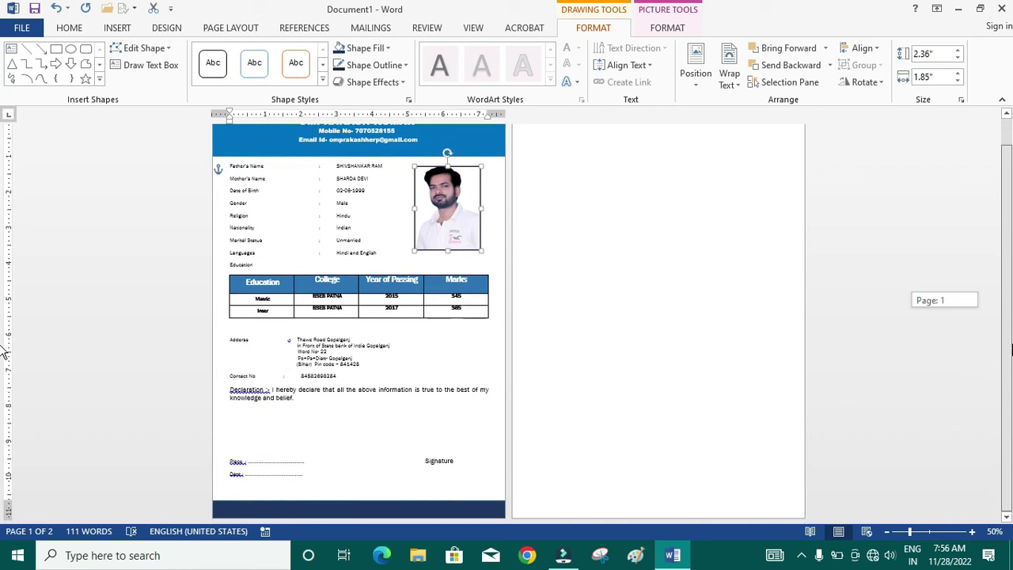
{"action": "left_click", "coordinate": [887, 531]}
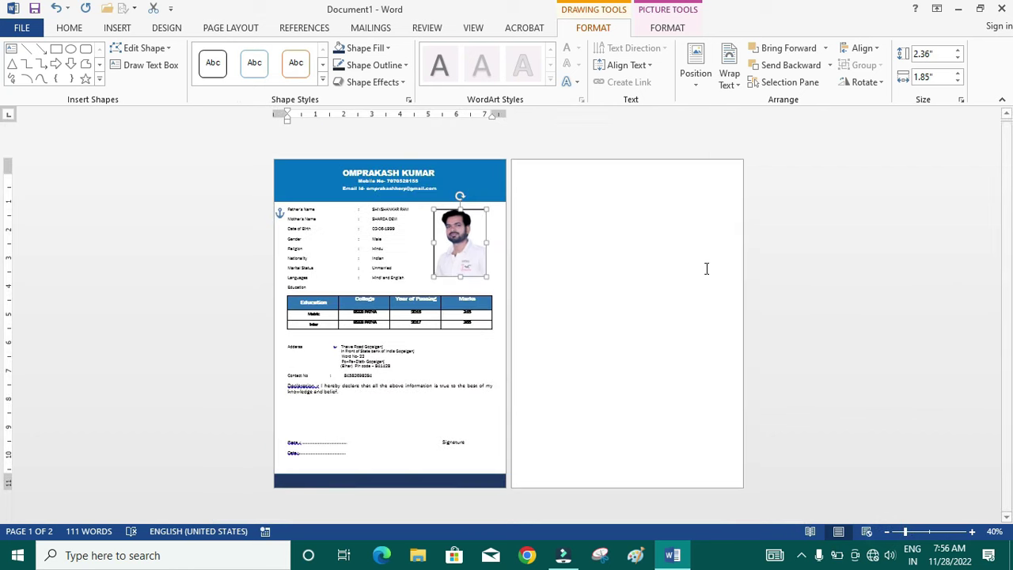
{"action": "left_click", "coordinate": [664, 214]}
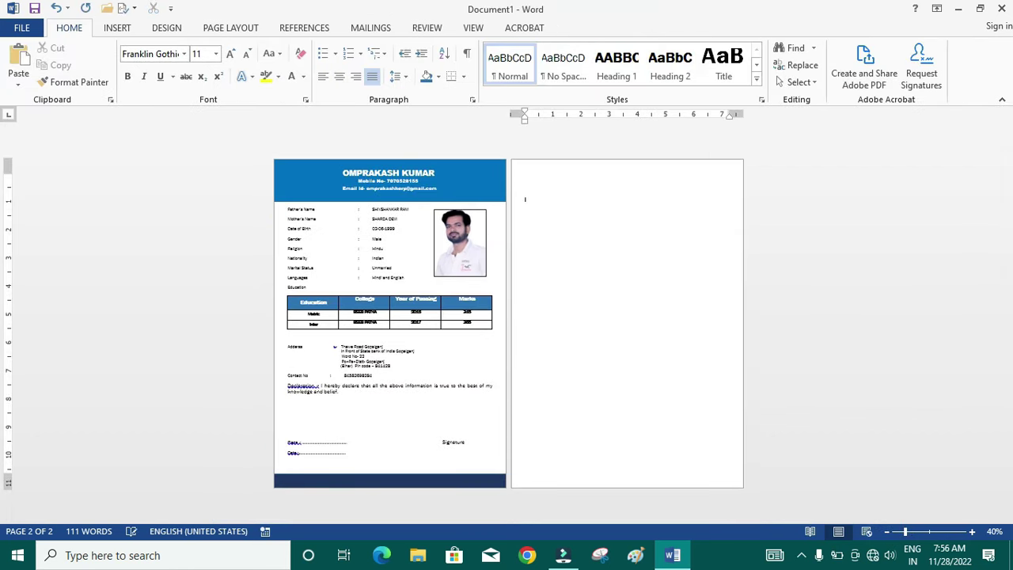
{"action": "key", "text": "BackSpace"}
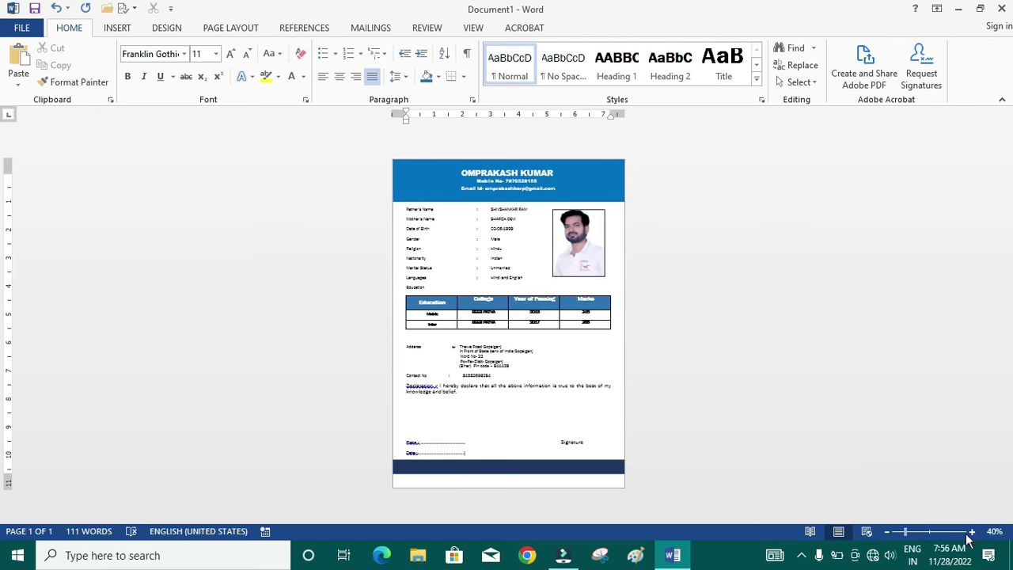
Zoom back in to full size to view the finished one-page résumé
{"action": "left_click", "coordinate": [972, 531]}
{"action": "left_click", "coordinate": [973, 532]}
{"action": "left_click", "coordinate": [972, 531]}
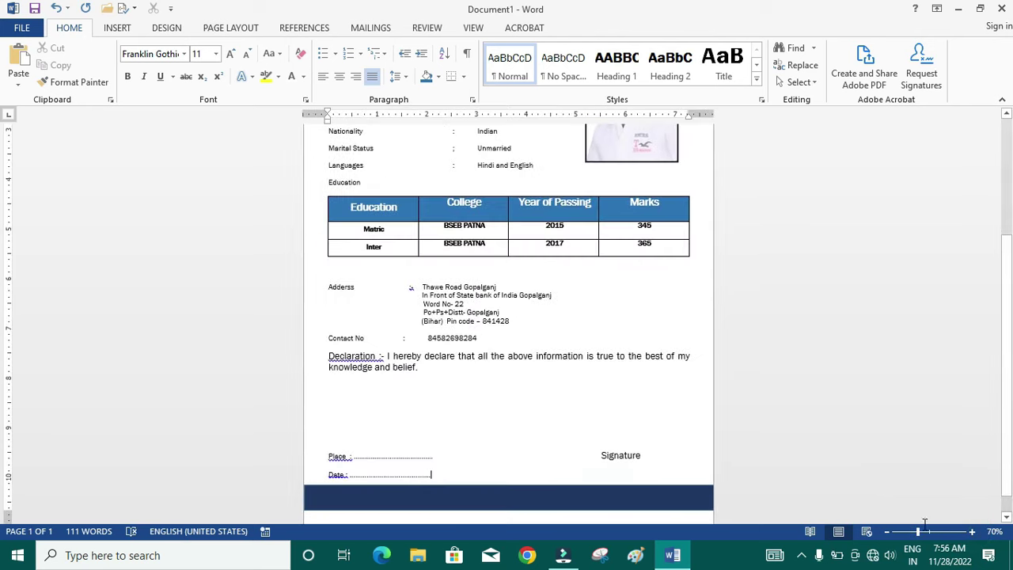
{"action": "left_click", "coordinate": [888, 531]}
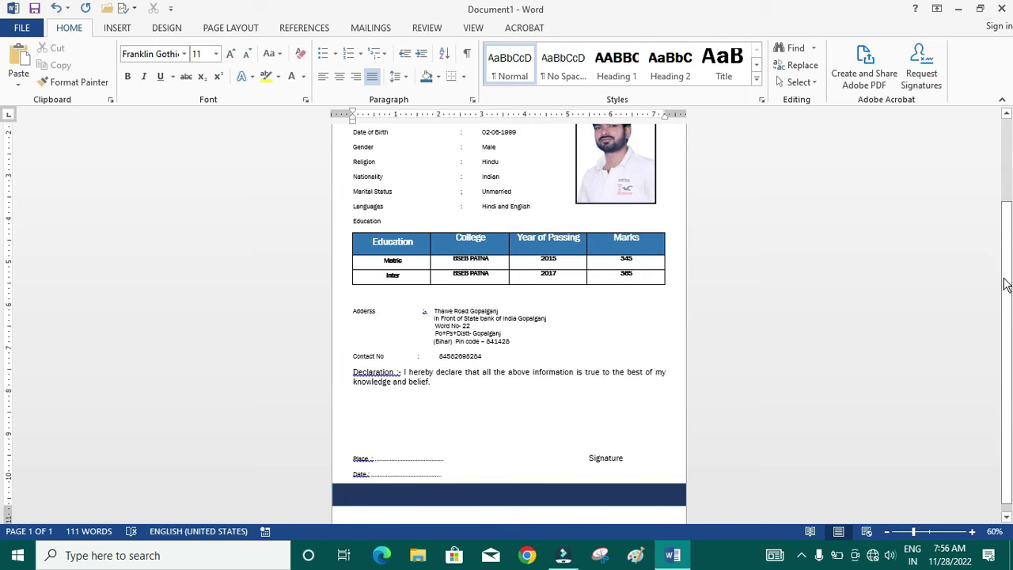
{"action": "left_click_drag", "start_coordinate": [1006, 285], "coordinate": [3, 222]}
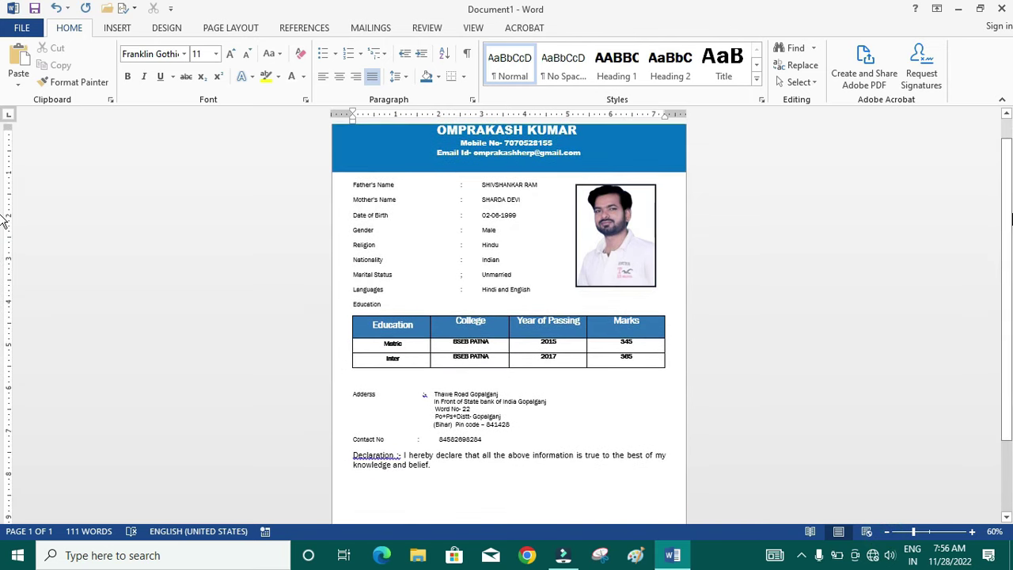
{"action": "left_click", "coordinate": [972, 532]}
{"action": "left_click", "coordinate": [972, 532]}
{"action": "left_click", "coordinate": [972, 532]}
{"action": "left_click", "coordinate": [972, 532]}
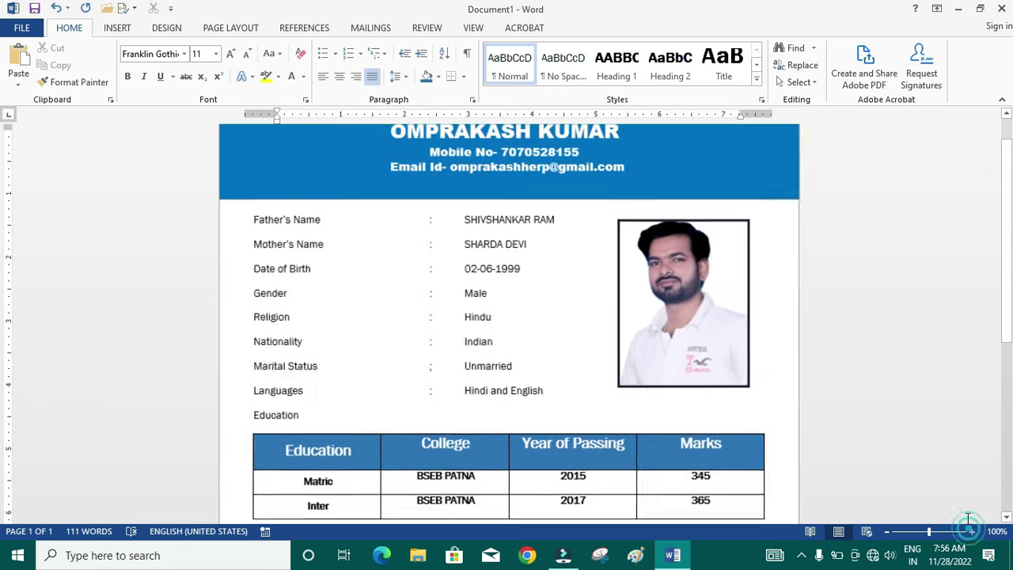
{"action": "left_click_drag", "start_coordinate": [1011, 225], "coordinate": [1009, 198]}
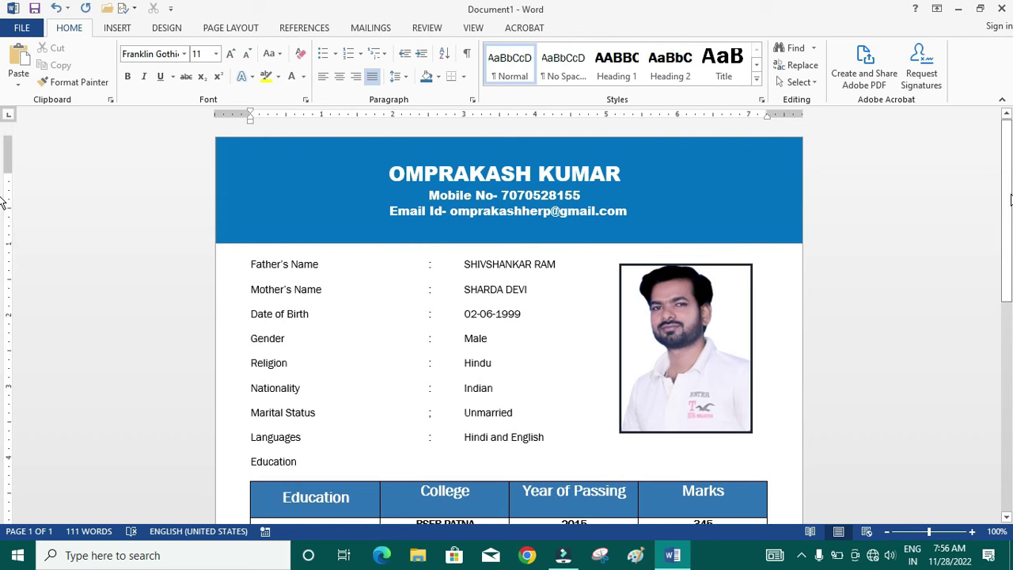